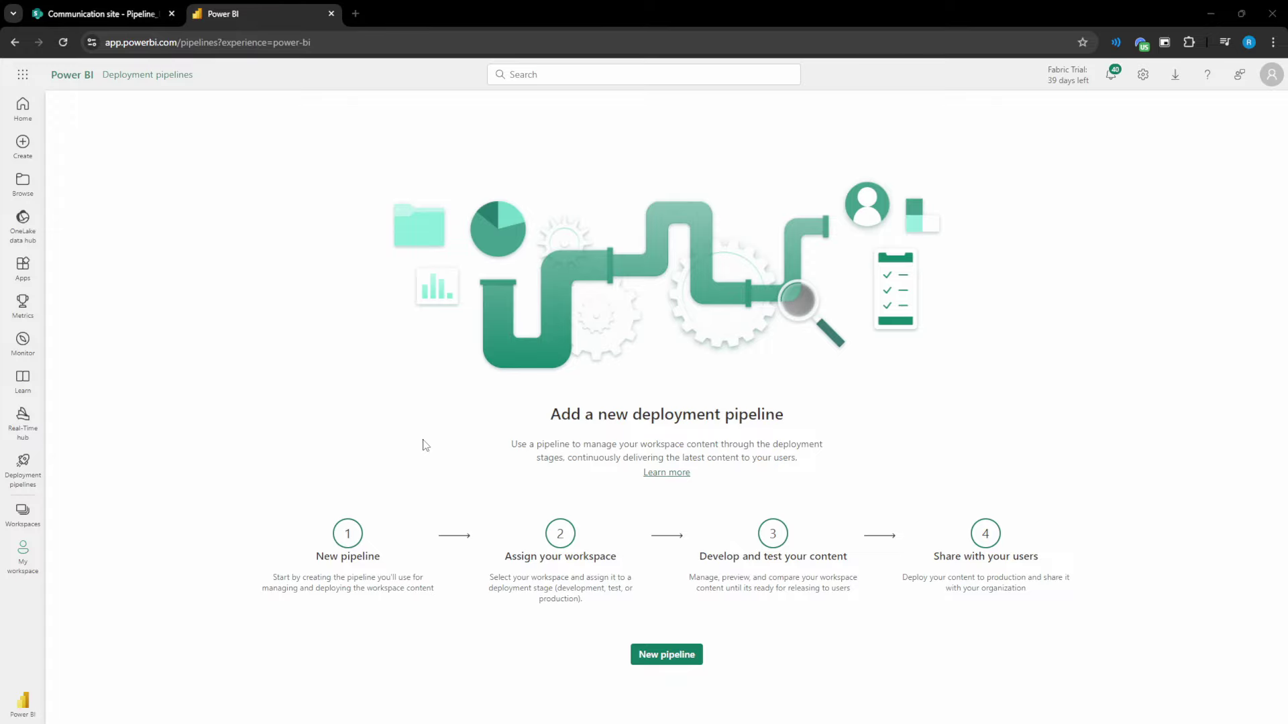
# Step: Switch to Power BI Desktop, open the Power Query editor and examine the source URL in the Lookup - Placement query's code
pyautogui.hotkey('alt', 'Tab')
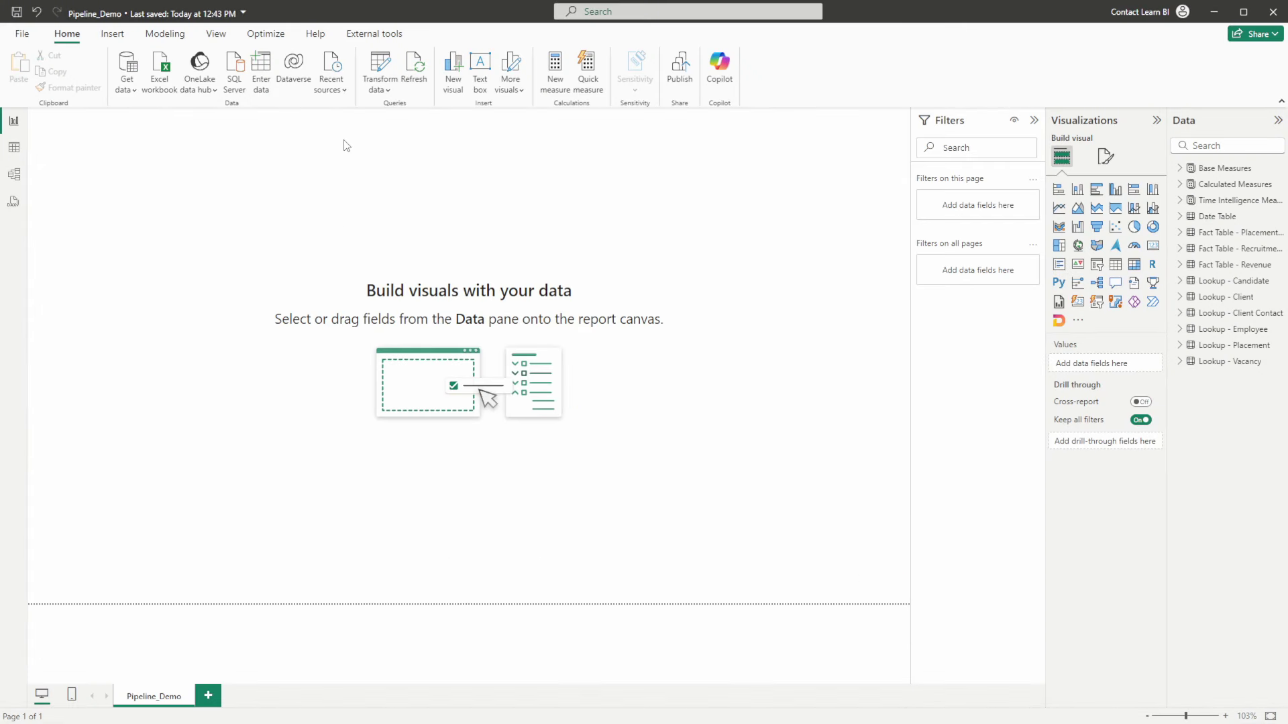
pyautogui.click(374, 66)
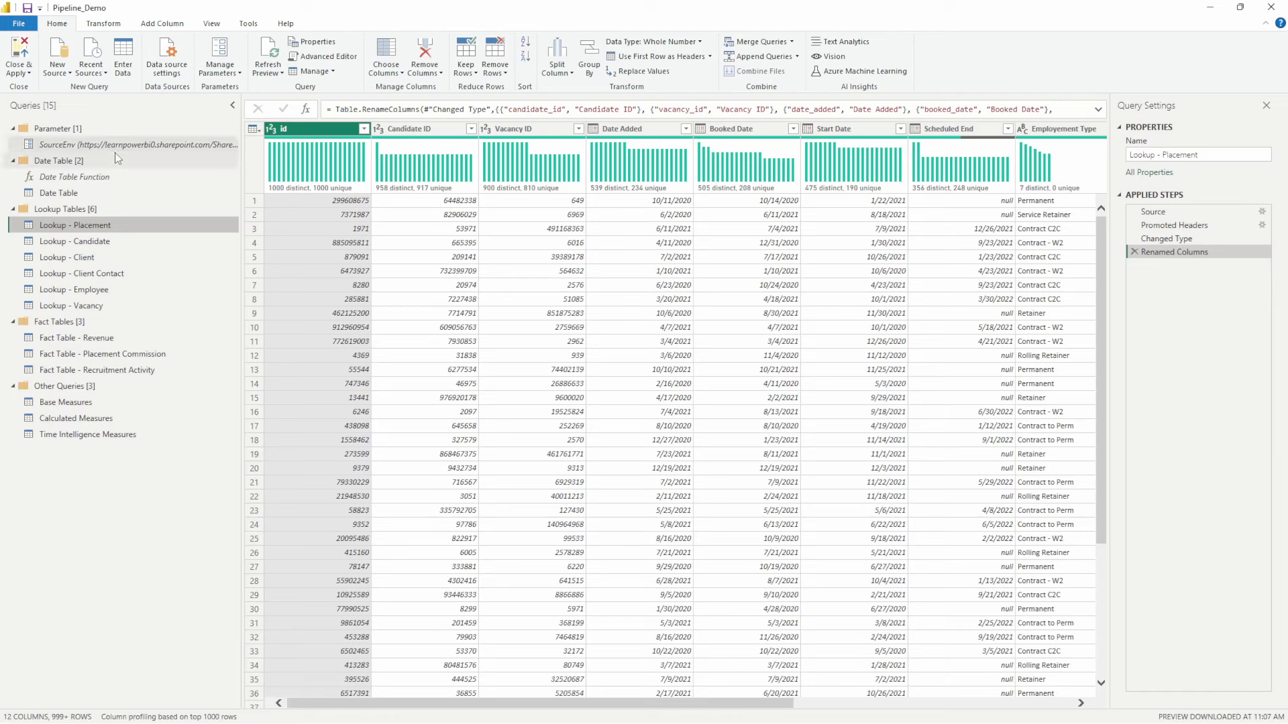
pyautogui.rightClick(109, 226)
pyautogui.click(179, 445)
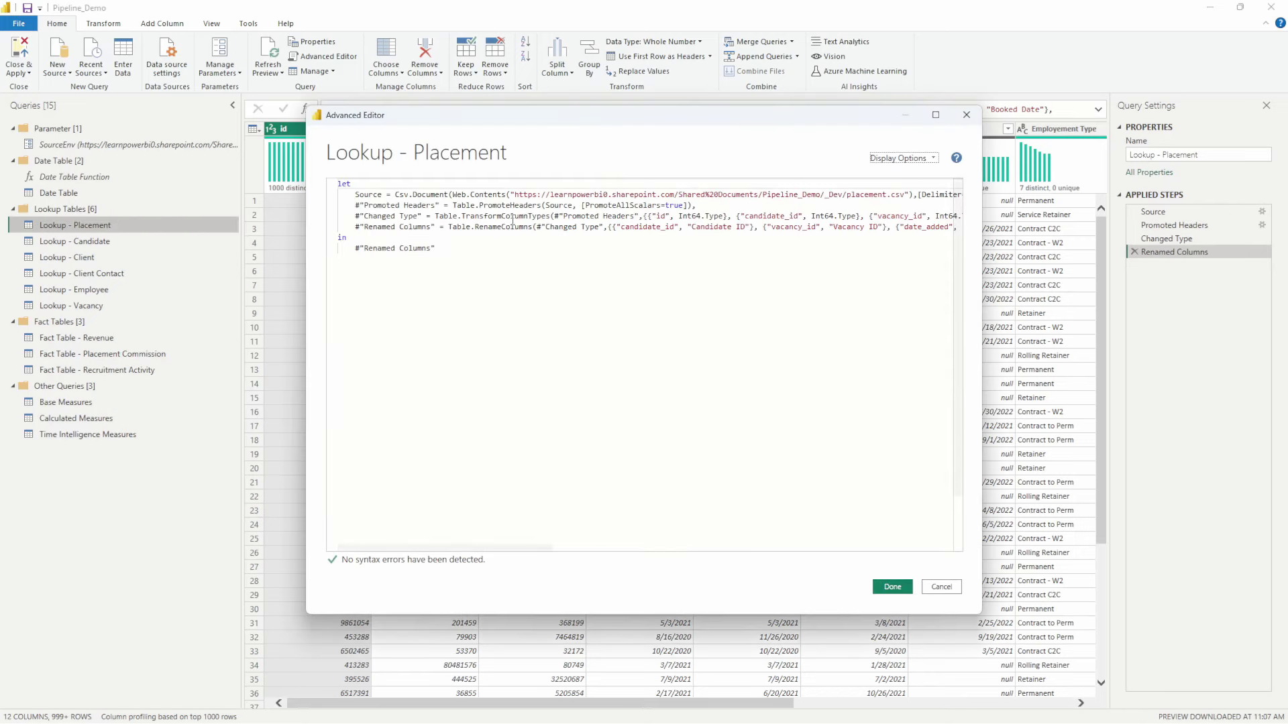
pyautogui.moveTo(525, 548); pyautogui.dragTo(581, 550)
pyautogui.moveTo(358, 194); pyautogui.dragTo(756, 195)
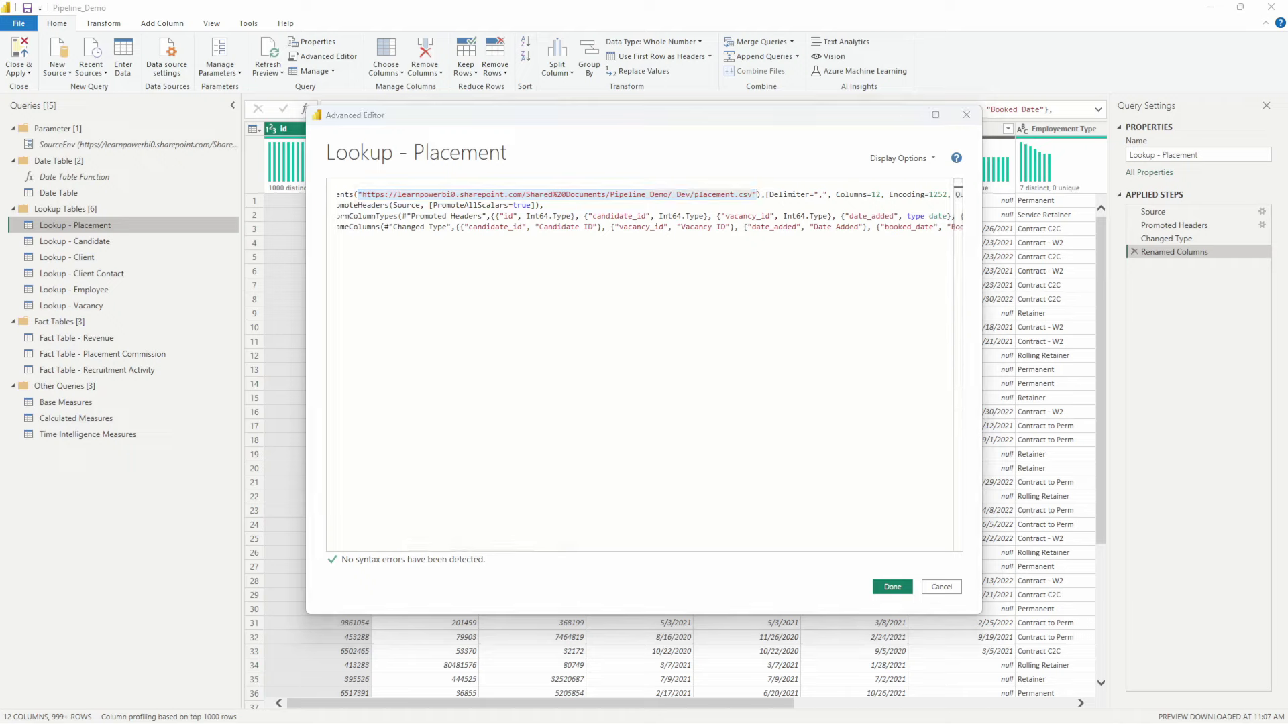
# Step: Compare the Lookup - Placement source path with the SharePoint Pipeline_Demo folders, and leave the query's code without changes
pyautogui.hotkey('alt', 'Tab')
pyautogui.hotkey('ctrl', 'Tab')
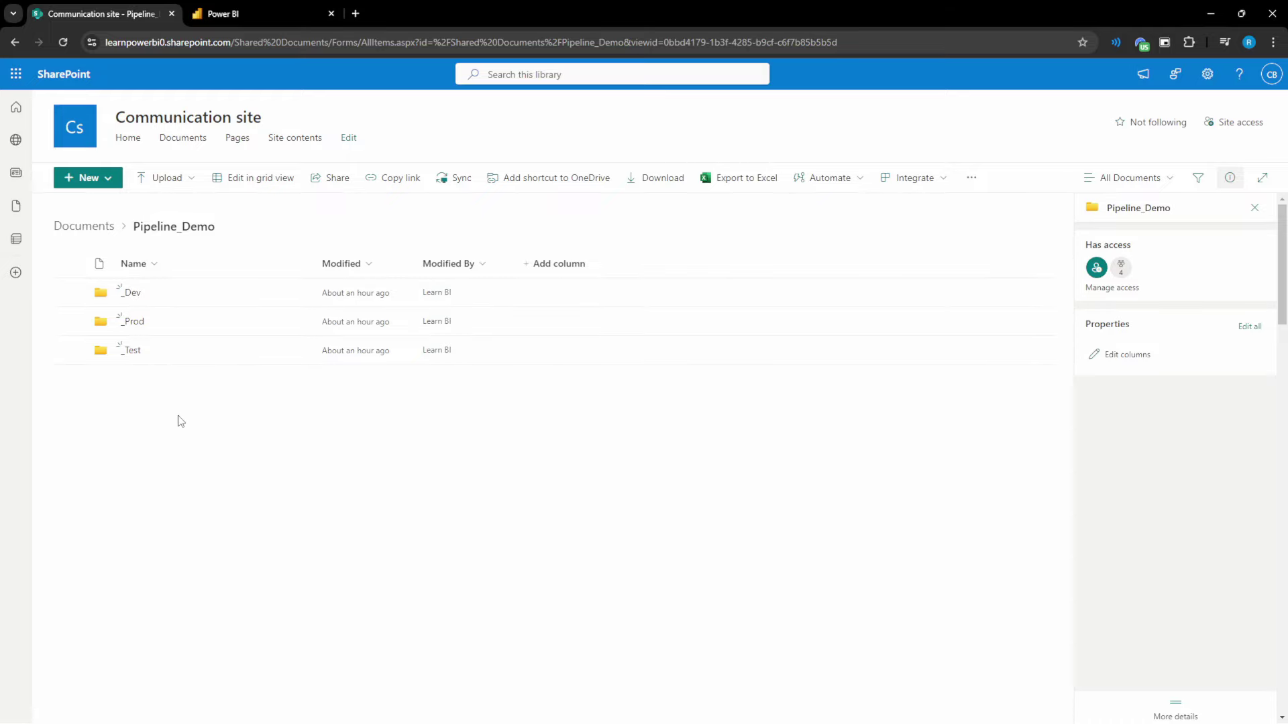
pyautogui.hotkey('alt', 'Tab')
pyautogui.click(541, 194)
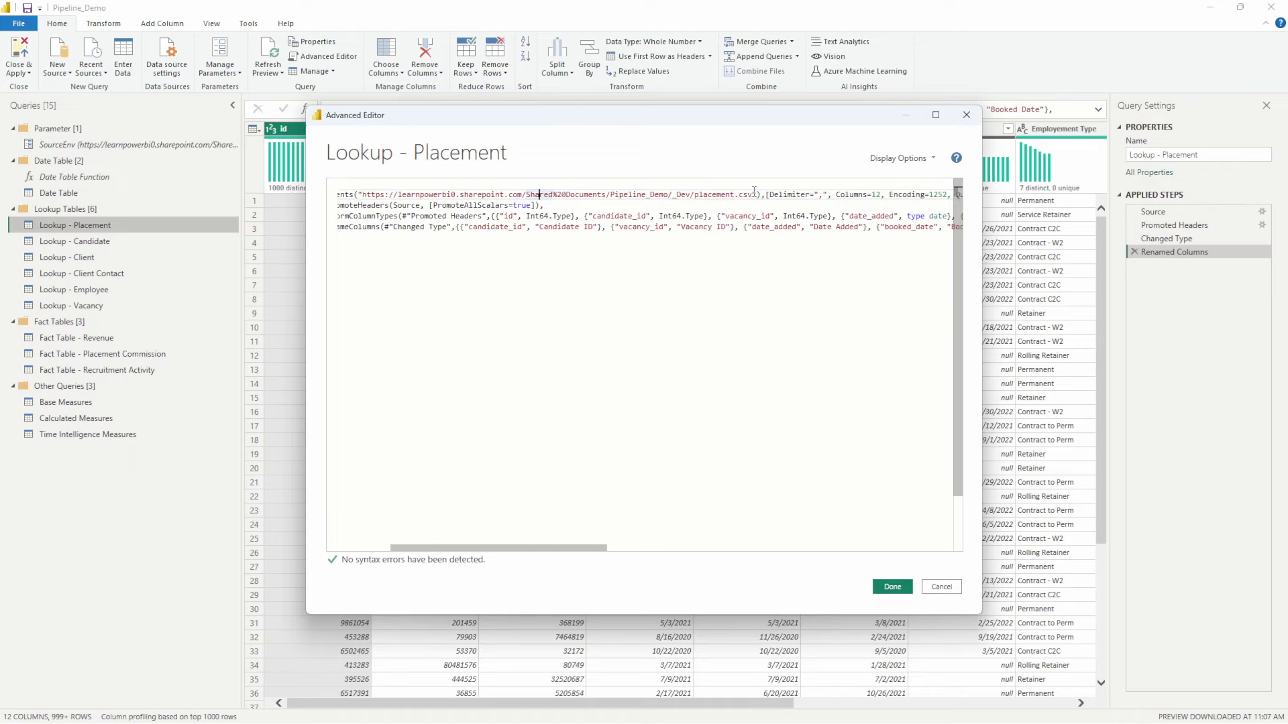
pyautogui.moveTo(753, 196); pyautogui.dragTo(363, 195)
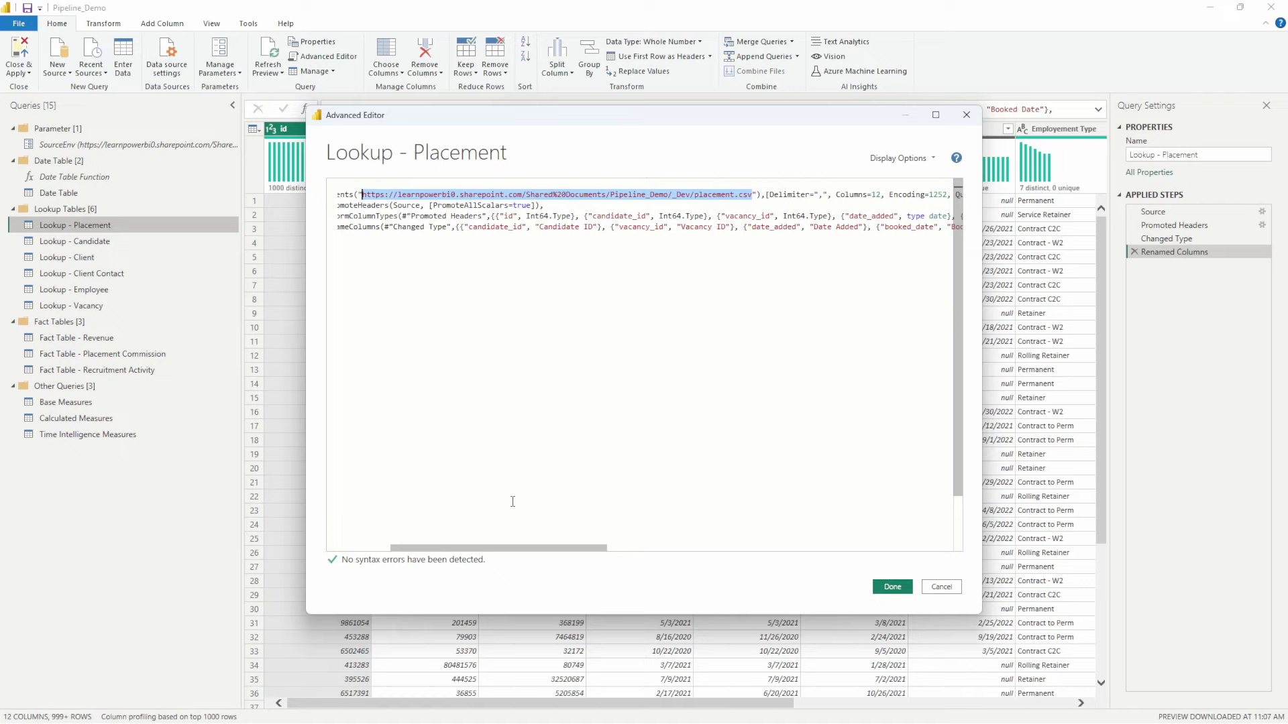
pyautogui.moveTo(516, 548); pyautogui.dragTo(447, 555)
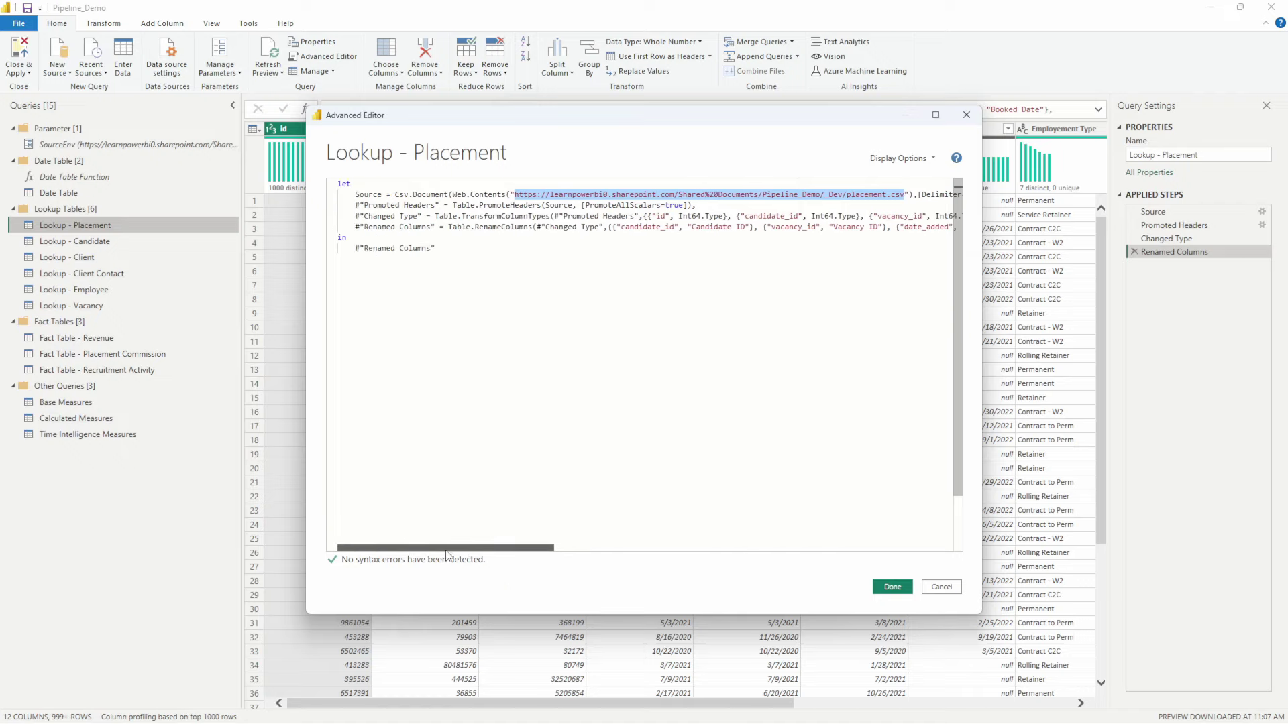
pyautogui.doubleClick(367, 194)
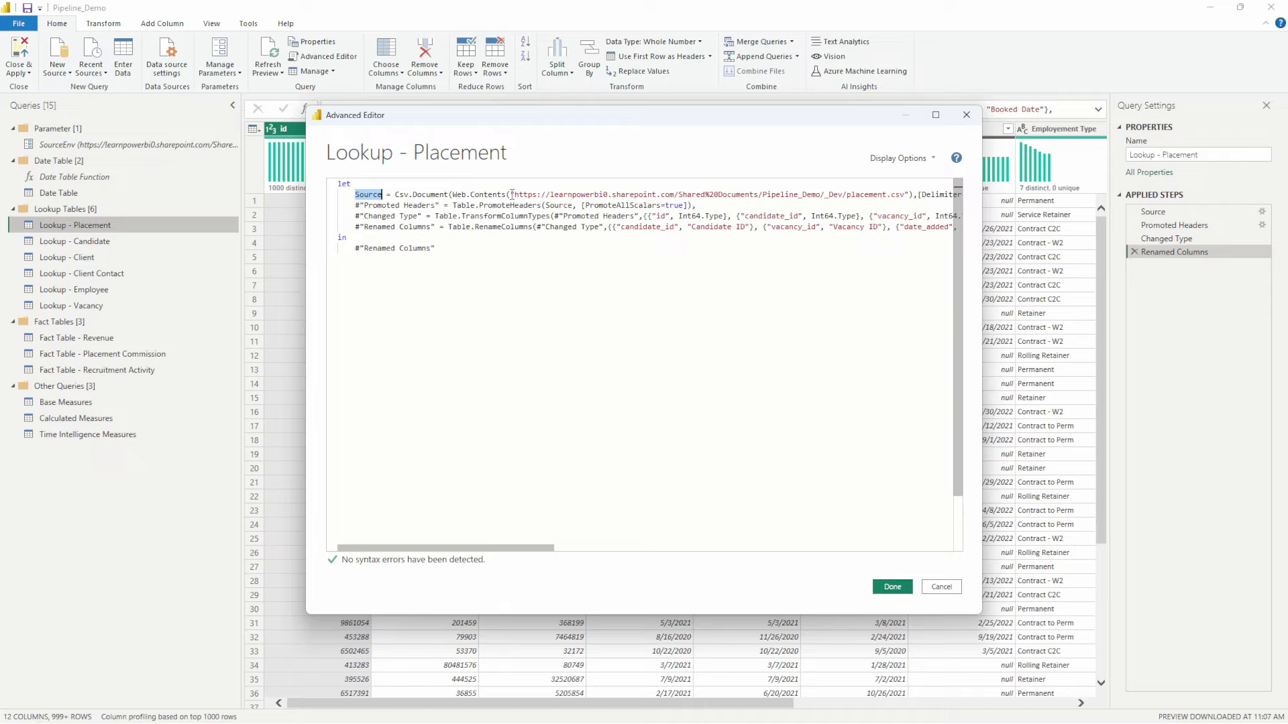
pyautogui.click(940, 587)
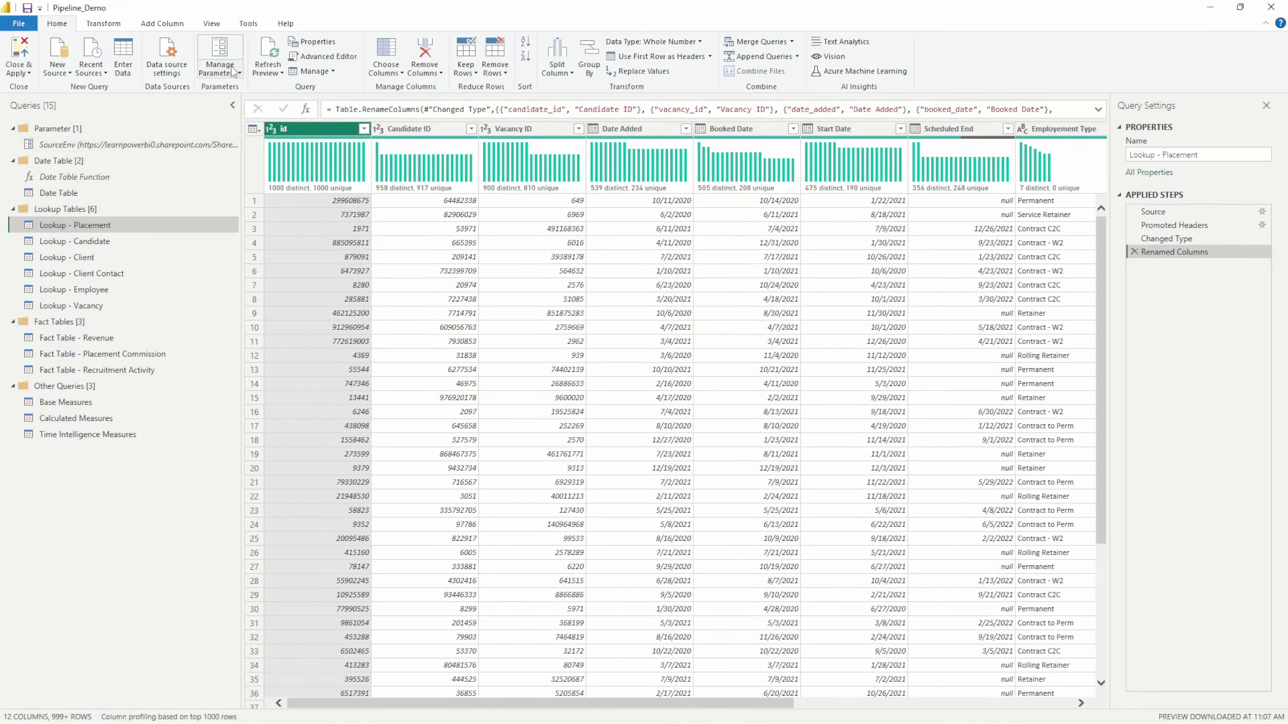
# Step: Try setting up a new query parameter named SourceEnv_1 with the type Text
pyautogui.click(208, 75)
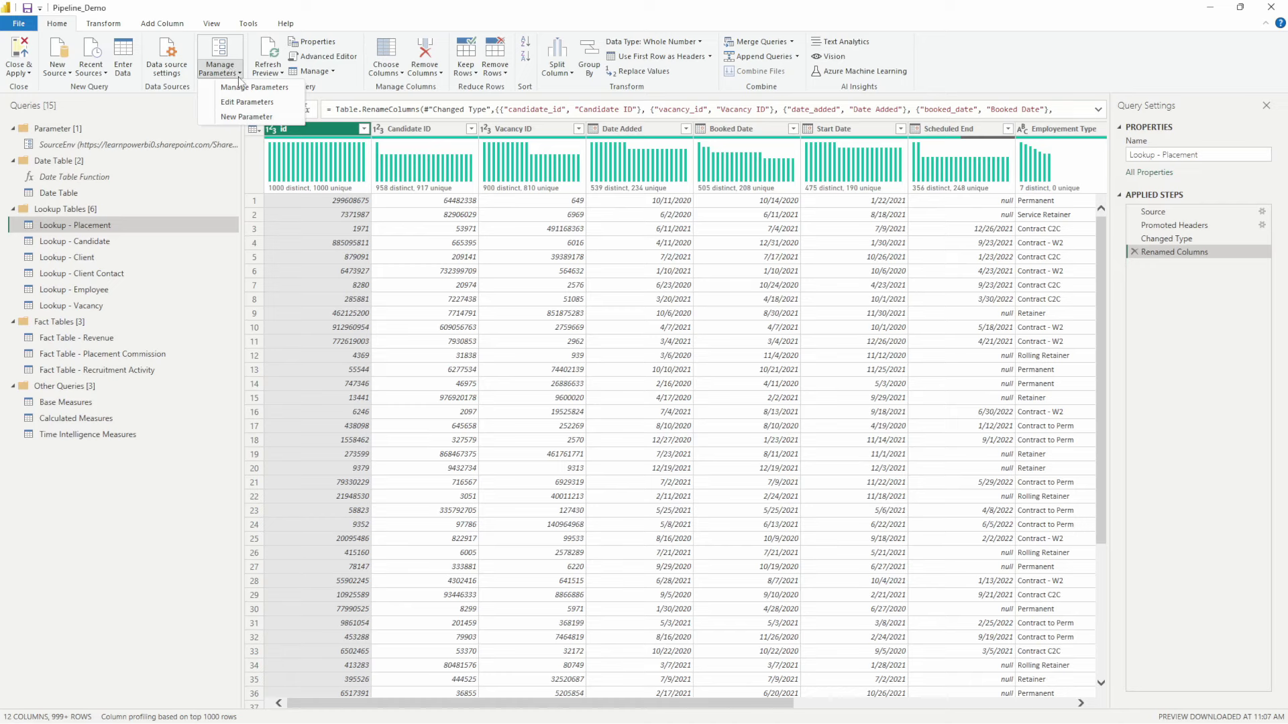
pyautogui.click(246, 117)
pyautogui.doubleClick(668, 212)
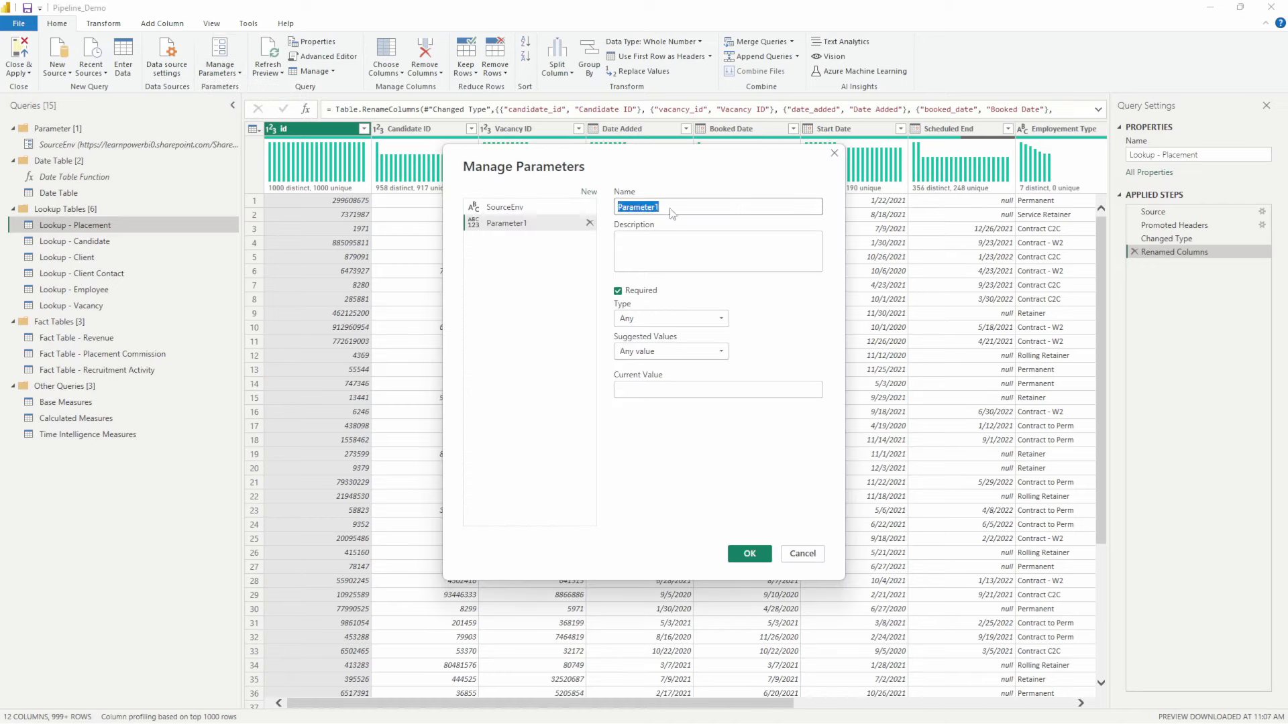
pyautogui.write('SpurceEnv_1')
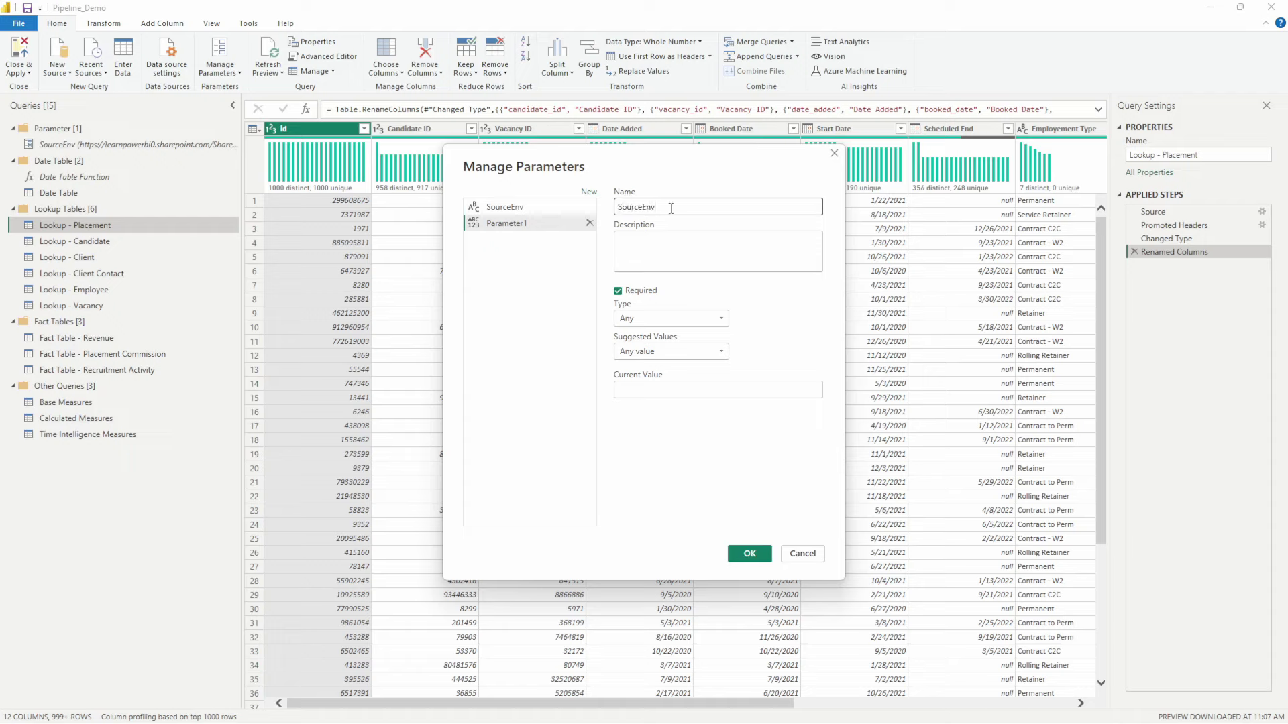
pyautogui.click(671, 313)
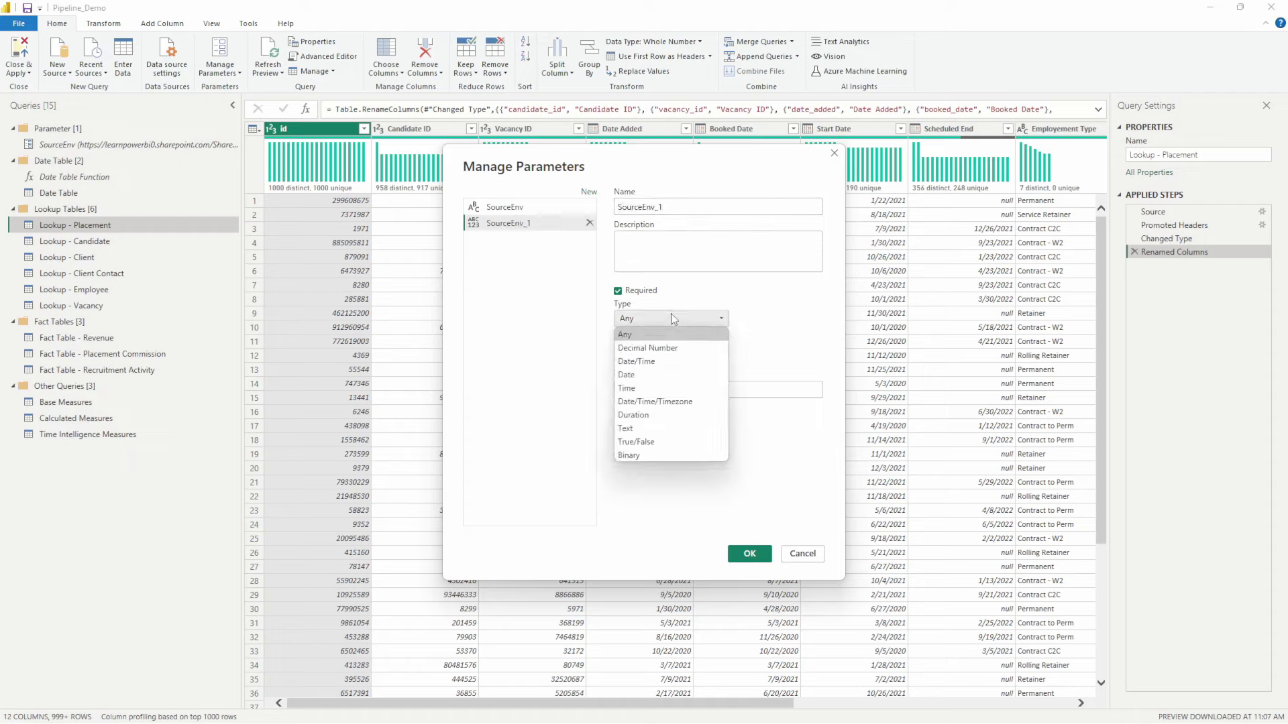
pyautogui.click(644, 429)
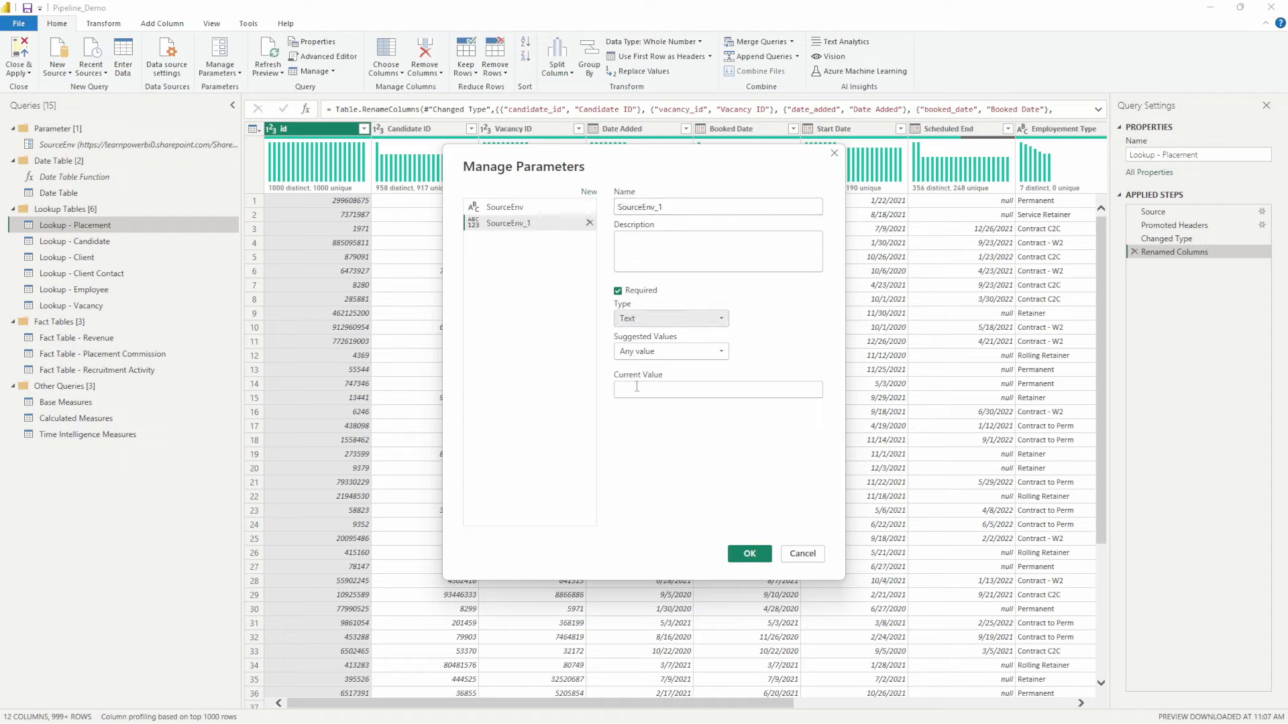
pyautogui.click(653, 392)
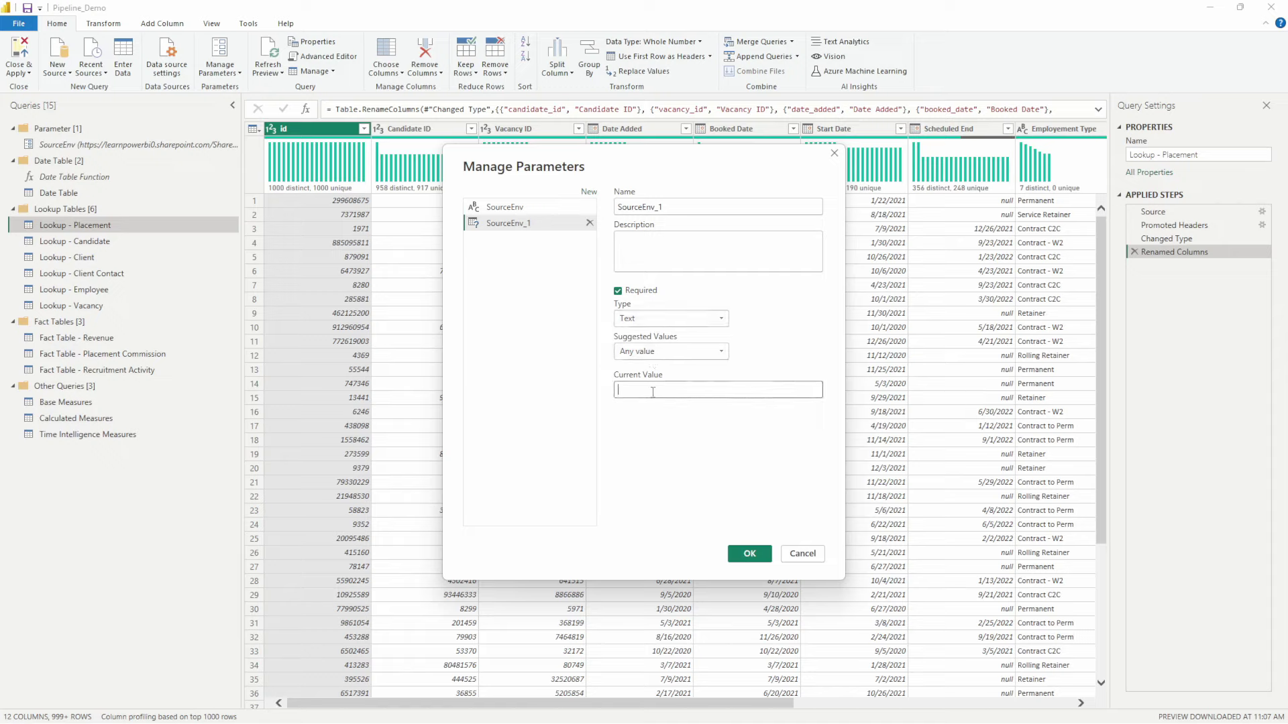
pyautogui.write('https://learnpowerbi0.sharepoint.com/Shared%20Documents/Pipeline_Demo/_Dev/')
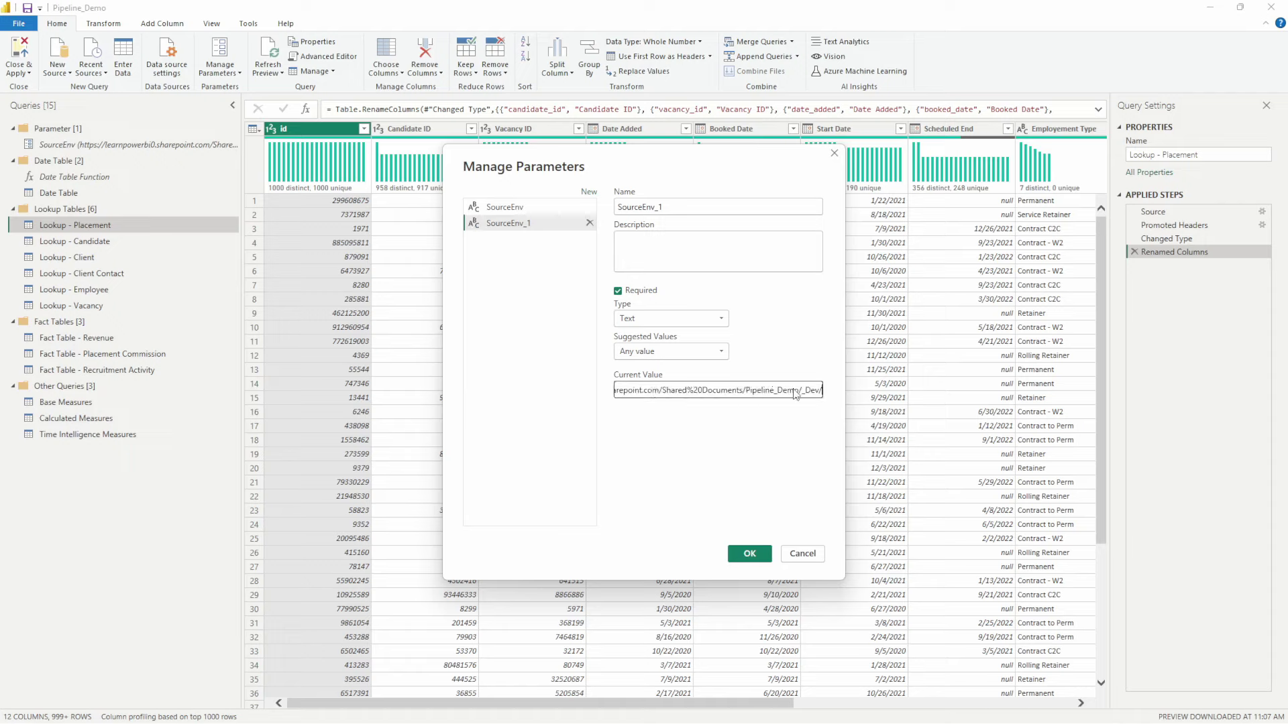
pyautogui.moveTo(820, 395)
pyautogui.mouseDown()
pyautogui.moveTo(597, 409)
pyautogui.moveTo(821, 396)
pyautogui.mouseUp()
pyautogui.click(637, 395)
pyautogui.click(811, 401)
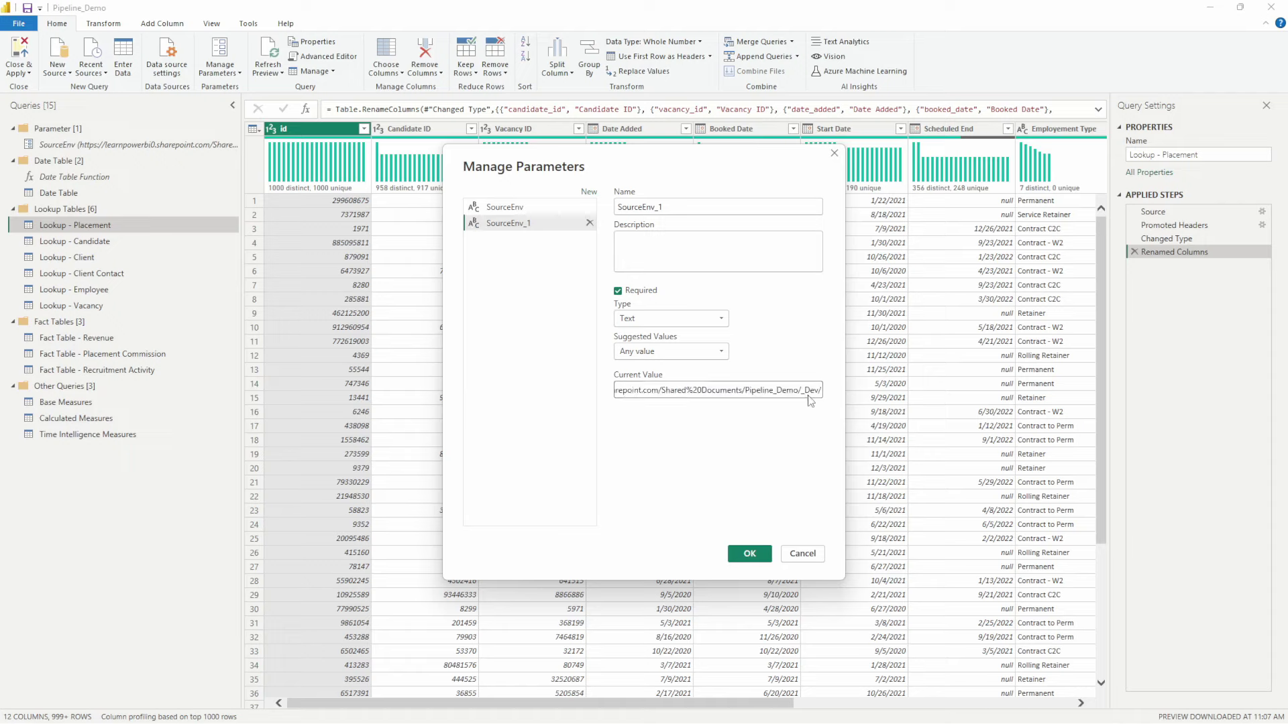
pyautogui.doubleClick(812, 392)
pyautogui.click(821, 396)
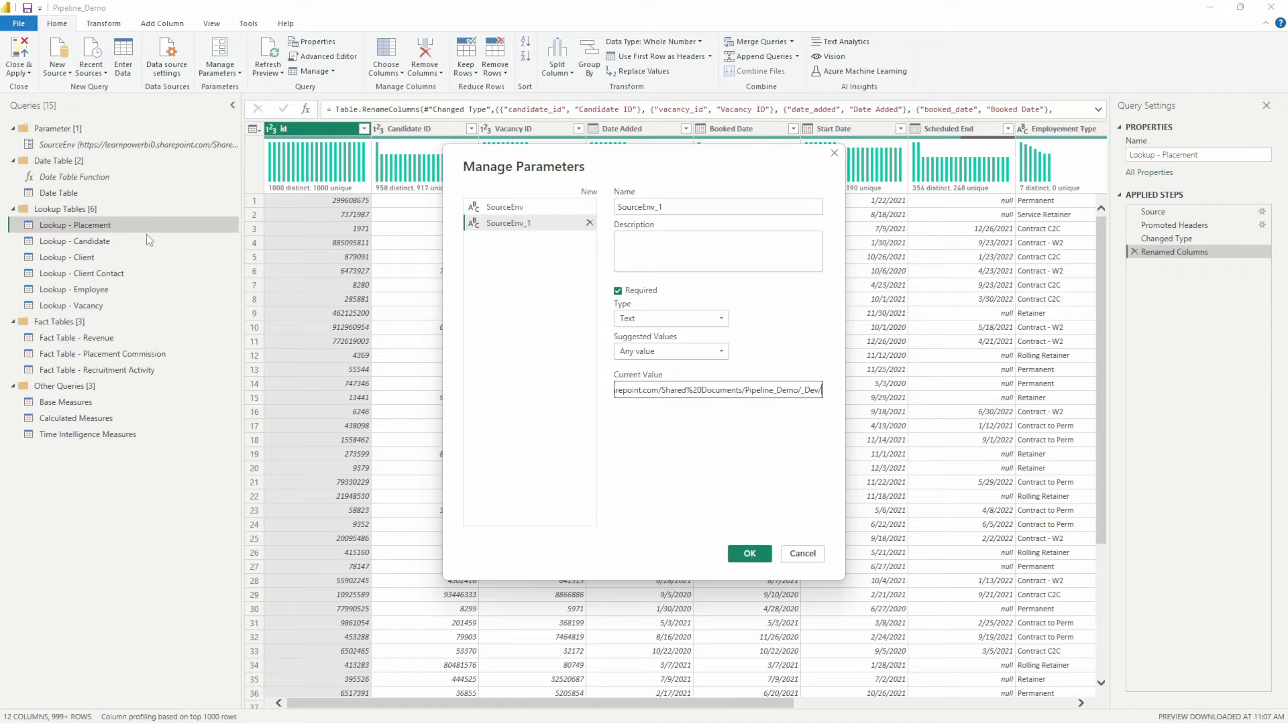
pyautogui.click(802, 554)
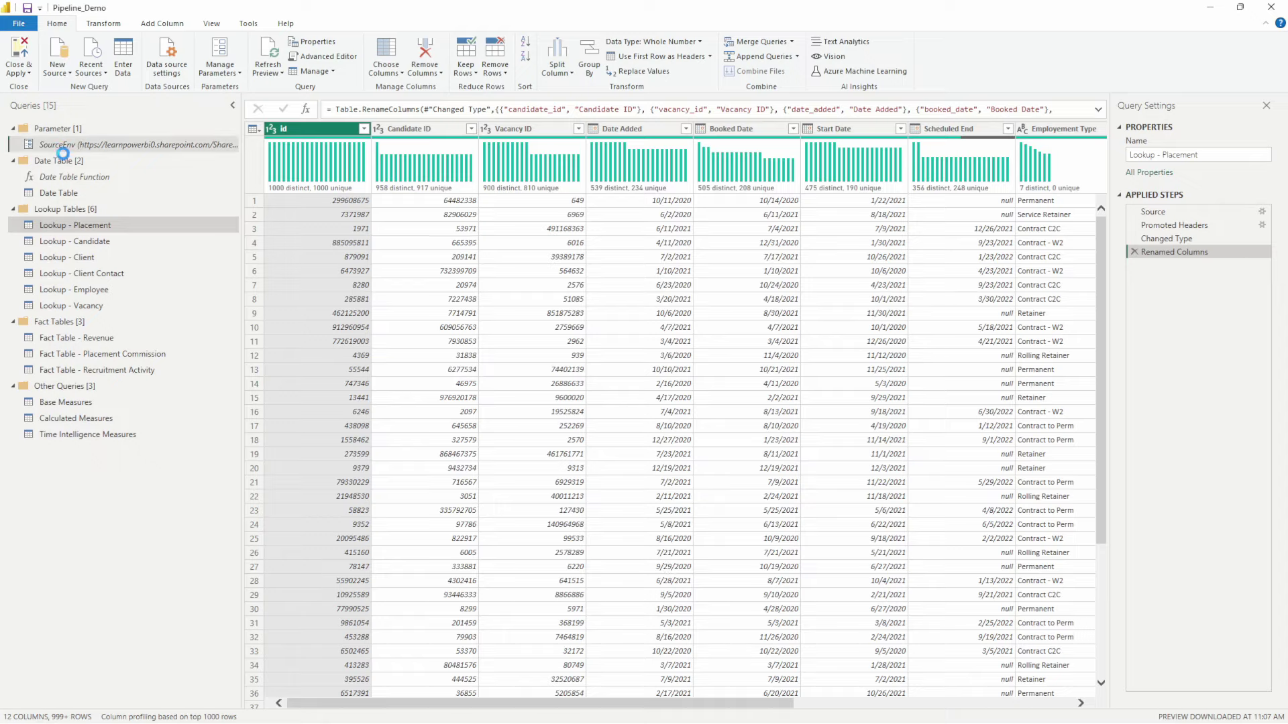
# Step: Examine the current value of the existing SourceEnv parameter, especially the environment folder at its end
pyautogui.click(62, 148)
pyautogui.tripleClick(309, 127)
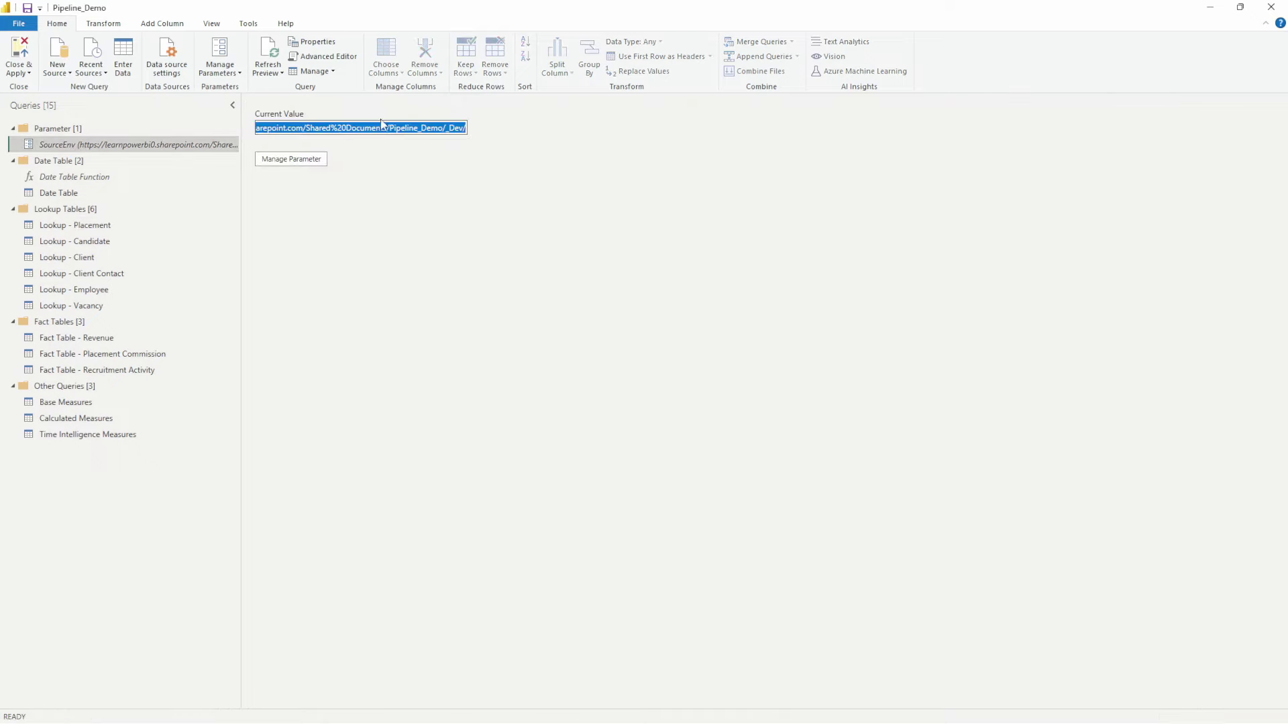
pyautogui.click(442, 131)
pyautogui.doubleClick(456, 129)
pyautogui.click(456, 132)
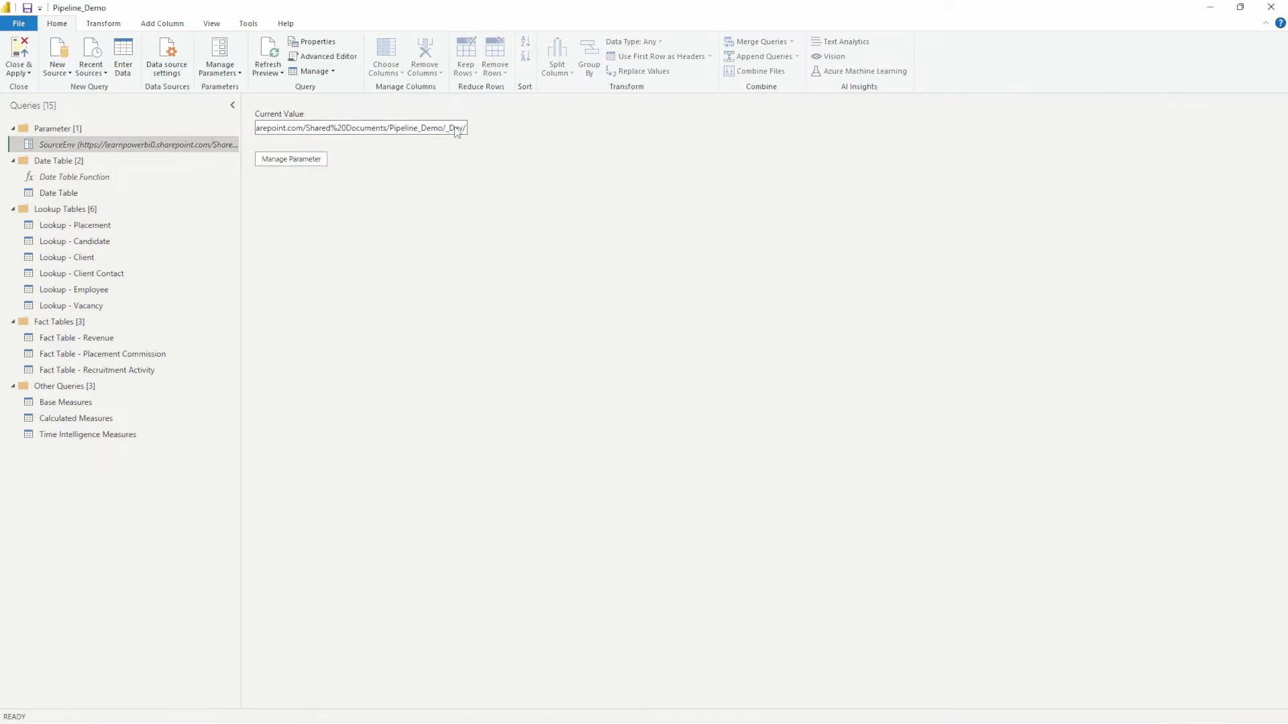
# Step: Replace the hardcoded folder URL in the Lookup - Placement query's Source line so Web.Contents uses SourceEnv & "placement.csv"
pyautogui.rightClick(88, 225)
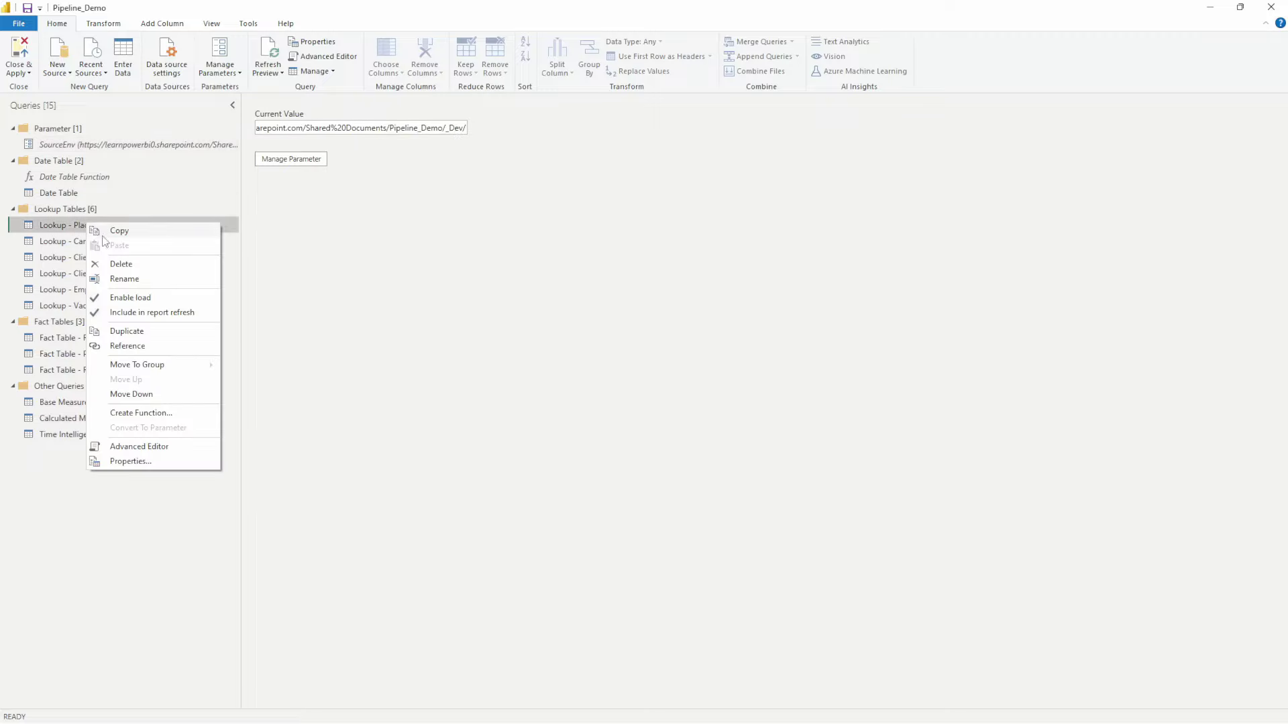
pyautogui.click(161, 447)
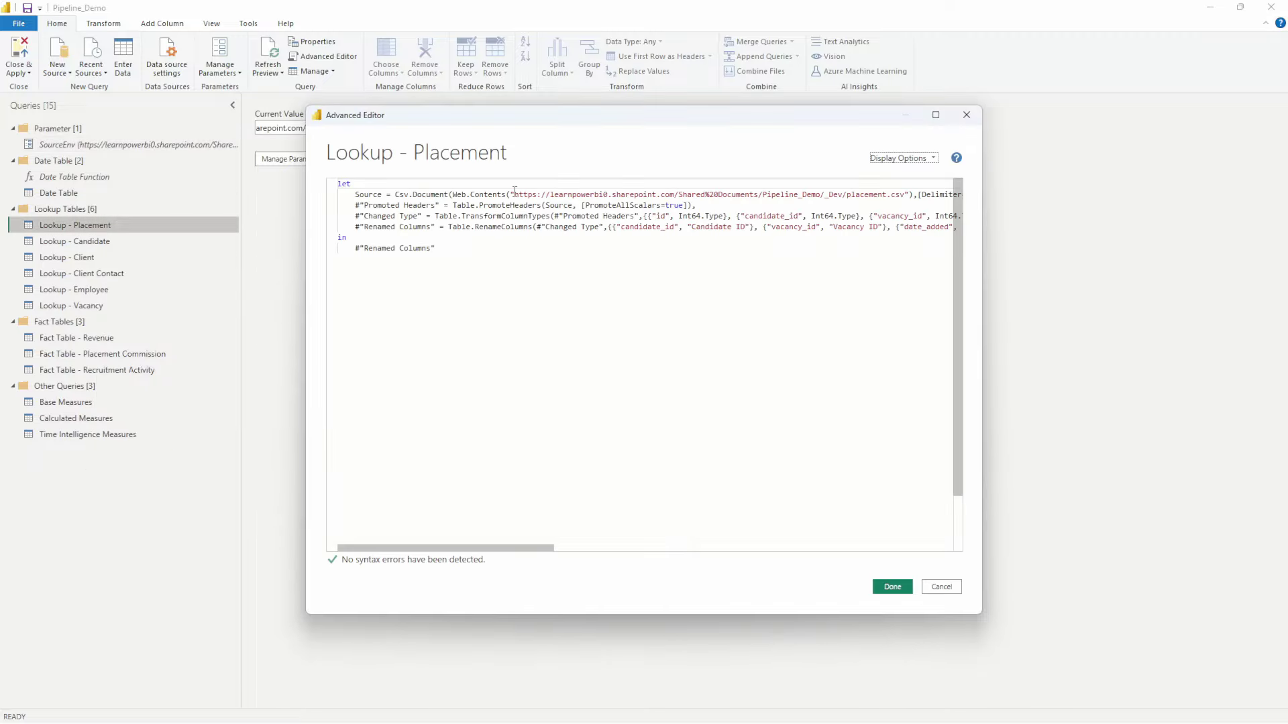
pyautogui.moveTo(512, 194); pyautogui.dragTo(845, 191)
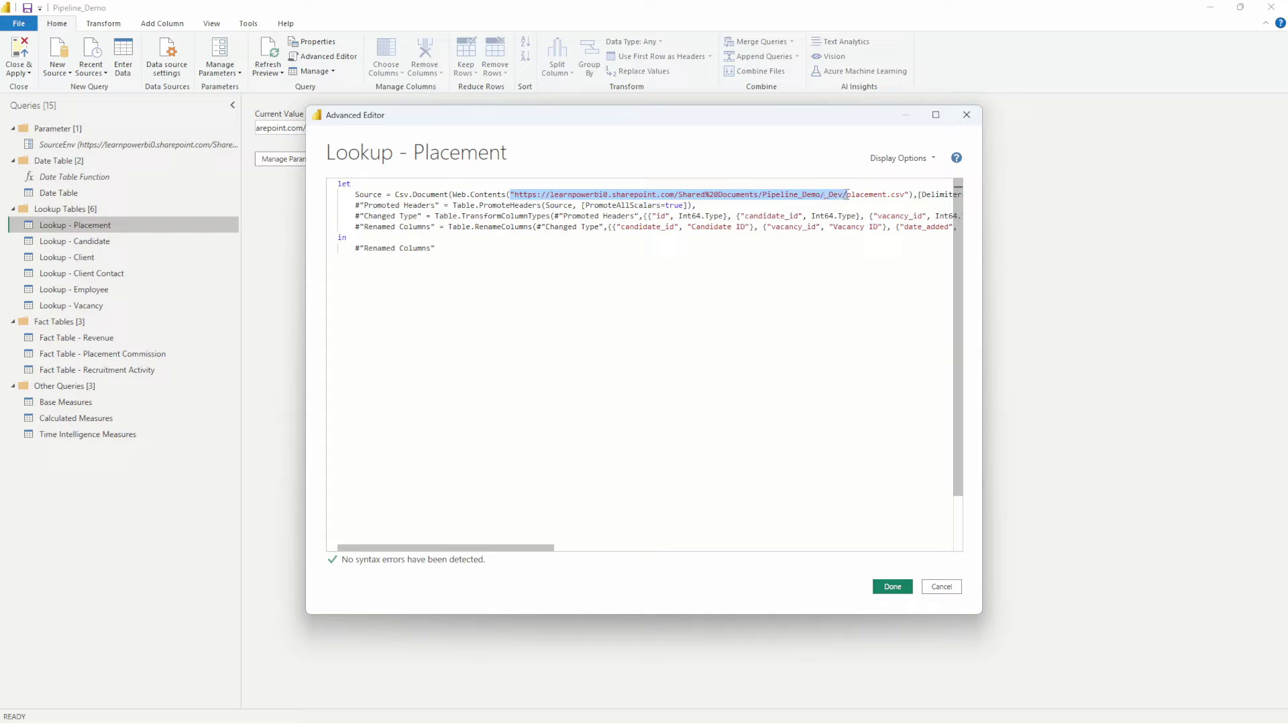
pyautogui.write('so')
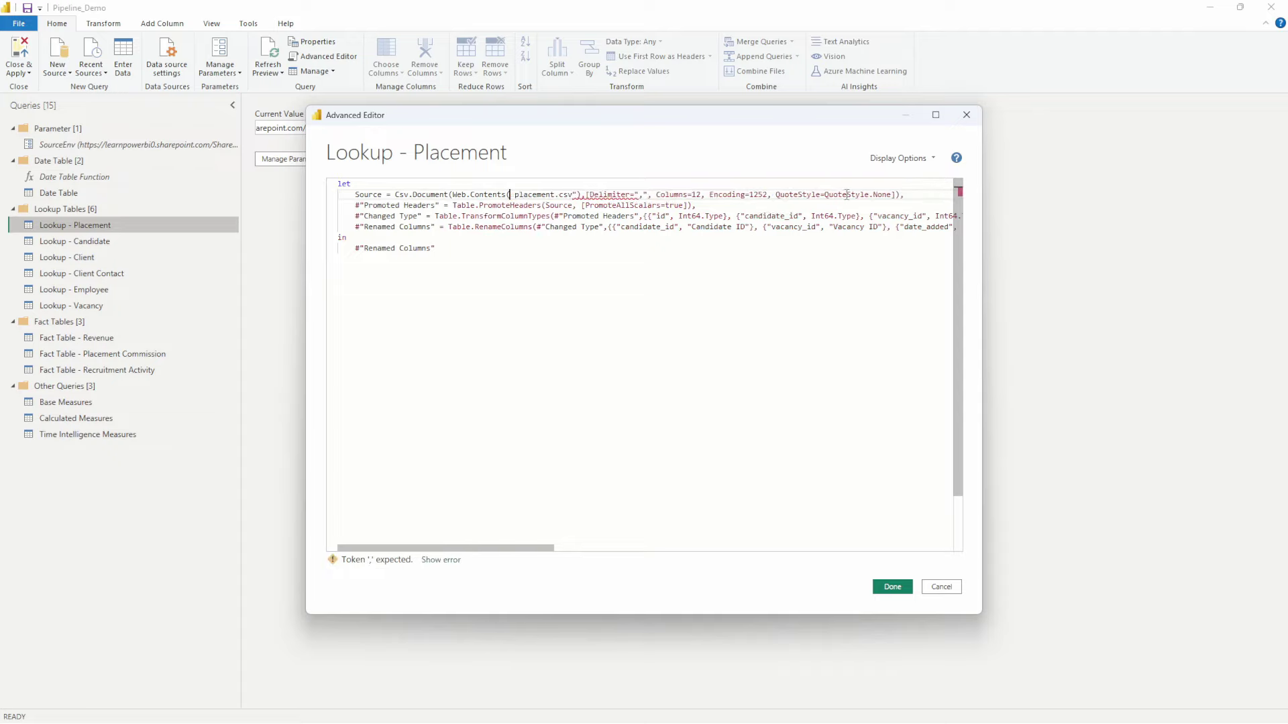
pyautogui.write('ruce')
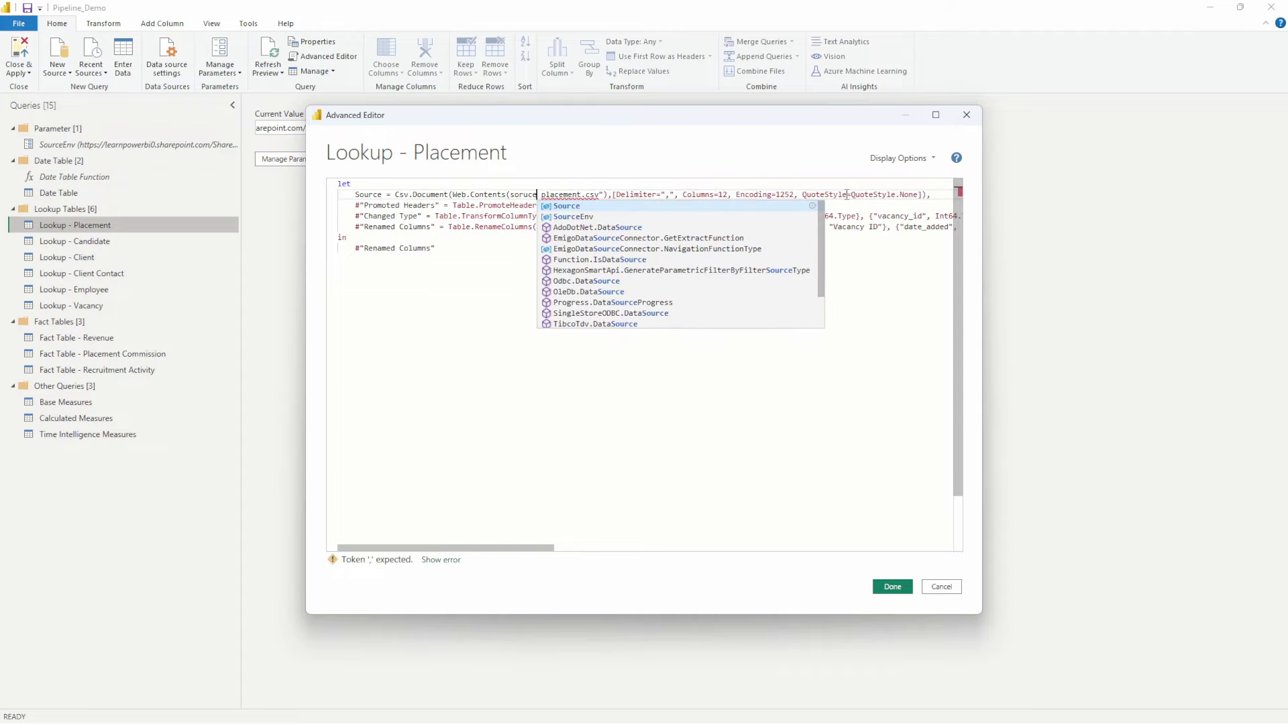
pyautogui.click(586, 218)
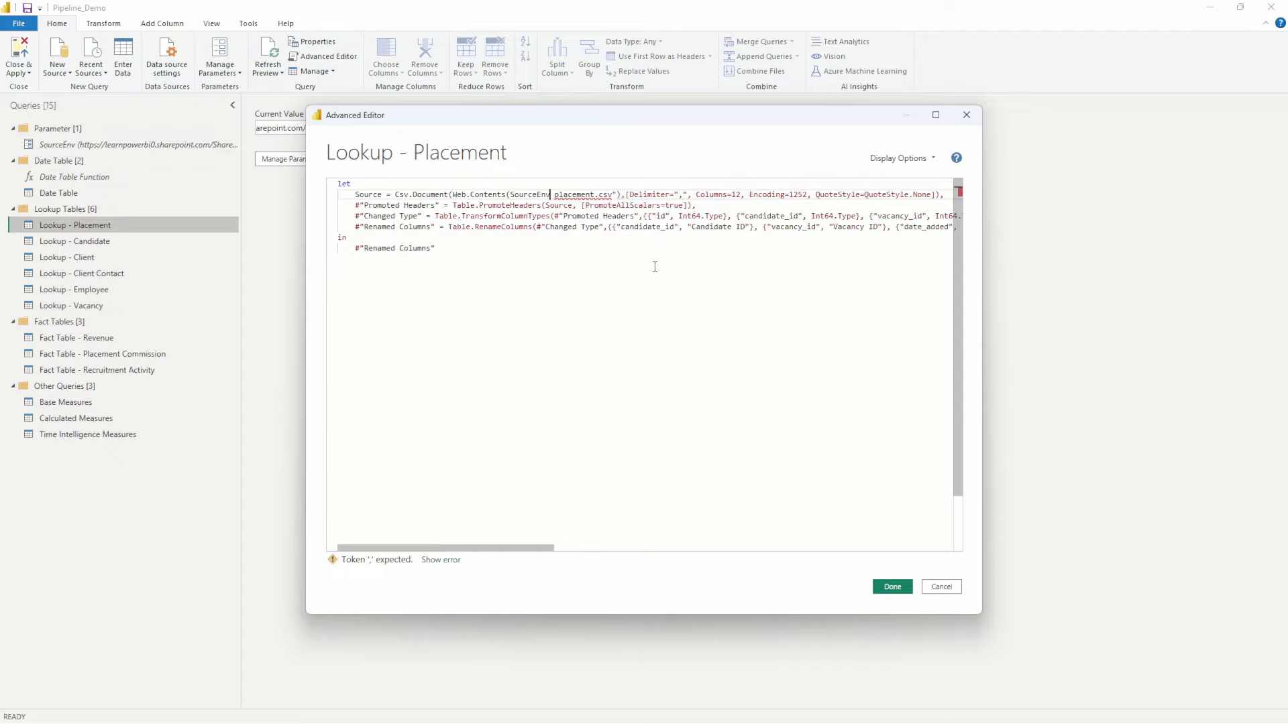
pyautogui.write('& "')
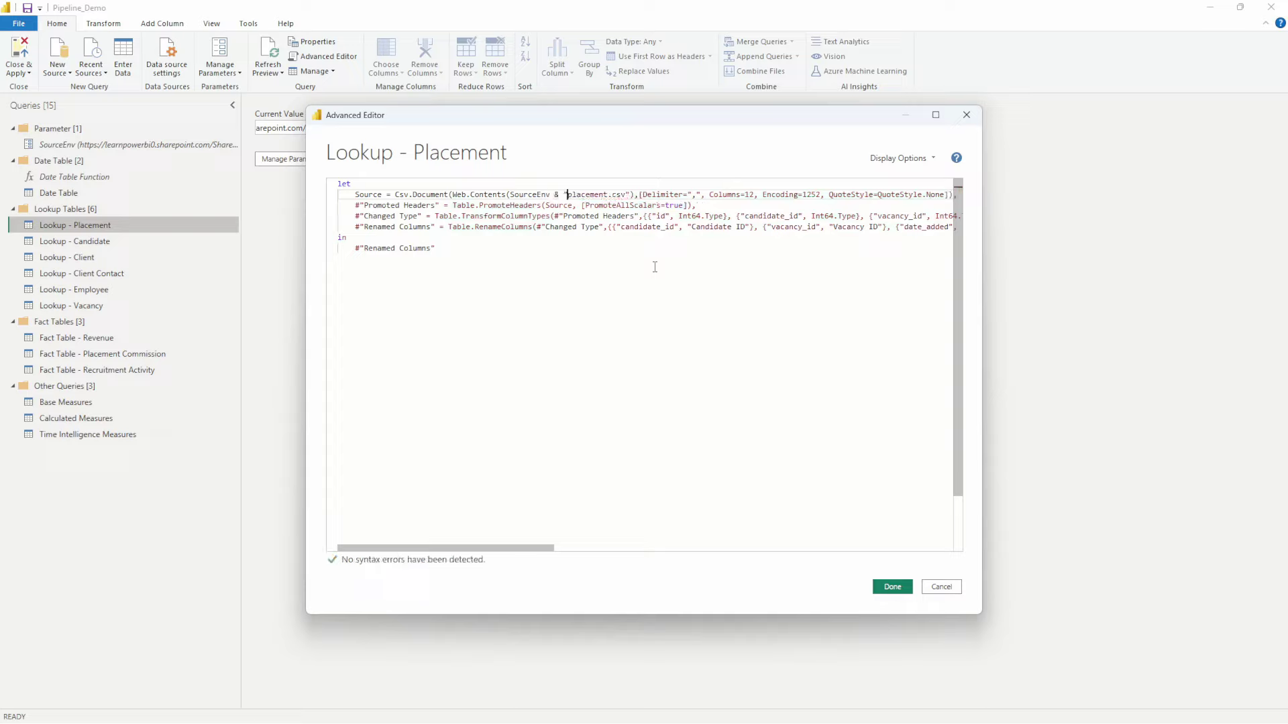
# Step: Check the placement.csv file name in the Source line, and apply the edited Lookup - Placement query to preview its data
pyautogui.press('Left')
pyautogui.hotkey('shift', 'Right')
pyautogui.hotkey('shift', 'Right')
pyautogui.hotkey('shift', 'Right')
pyautogui.hotkey('shift', 'Right')
pyautogui.hotkey('shift', 'Right')
pyautogui.hotkey('shift', 'Right')
pyautogui.hotkey('shift', 'Right')
pyautogui.hotkey('shift', 'Right')
pyautogui.hotkey('shift', 'Right')
pyautogui.hotkey('shift', 'Right')
pyautogui.hotkey('shift', 'Right')
pyautogui.hotkey('shift', 'Right')
pyautogui.hotkey('shift', 'Right')
pyautogui.hotkey('shift', 'Right')
pyautogui.hotkey('shift', 'Right')
pyautogui.hotkey('shift', 'Right')
pyautogui.hotkey('shift', 'Right')
pyautogui.hotkey('shift', 'Left')
pyautogui.hotkey('shift', 'Left')
pyautogui.click(565, 197)
pyautogui.moveTo(527, 114); pyautogui.dragTo(468, 145)
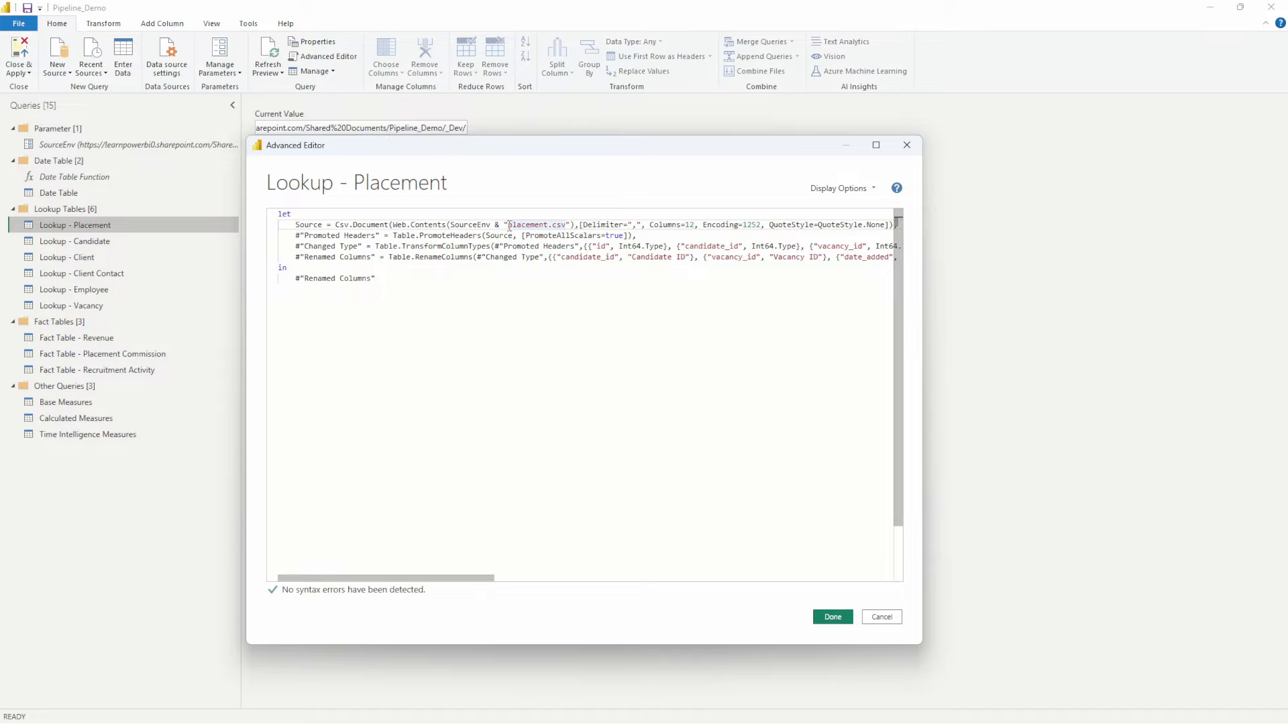
pyautogui.moveTo(509, 226); pyautogui.dragTo(567, 226)
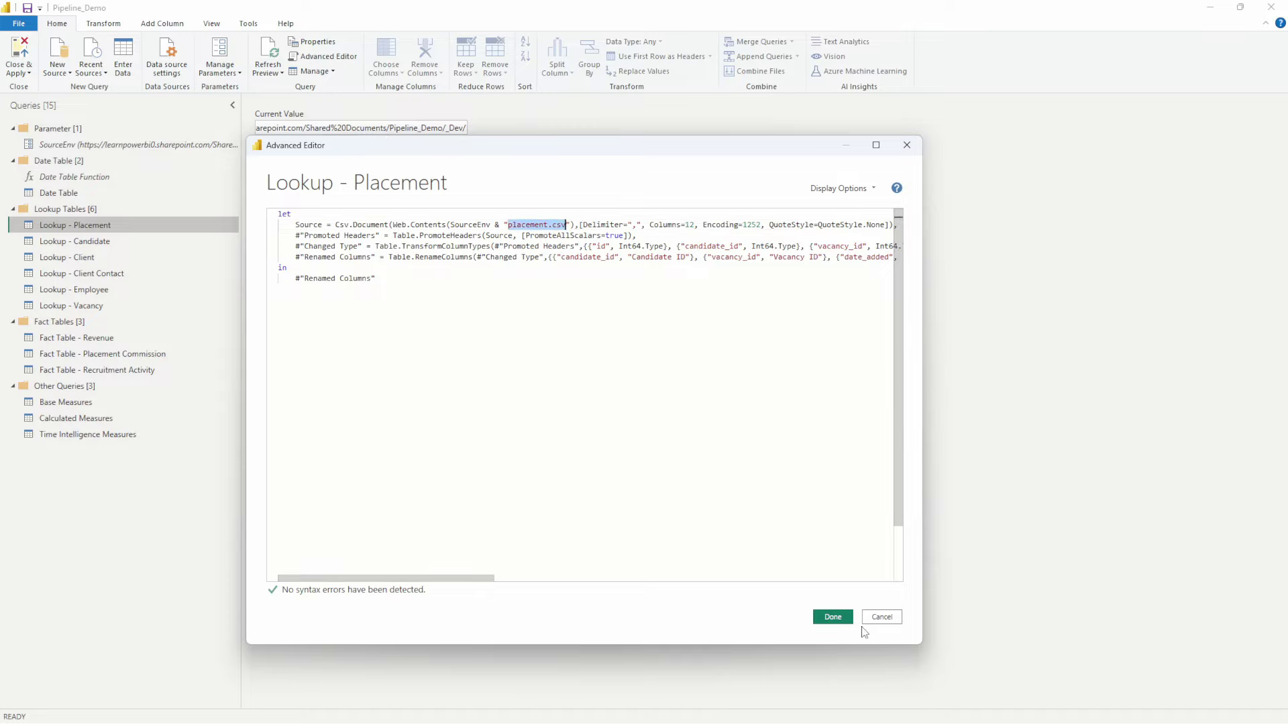
pyautogui.click(832, 617)
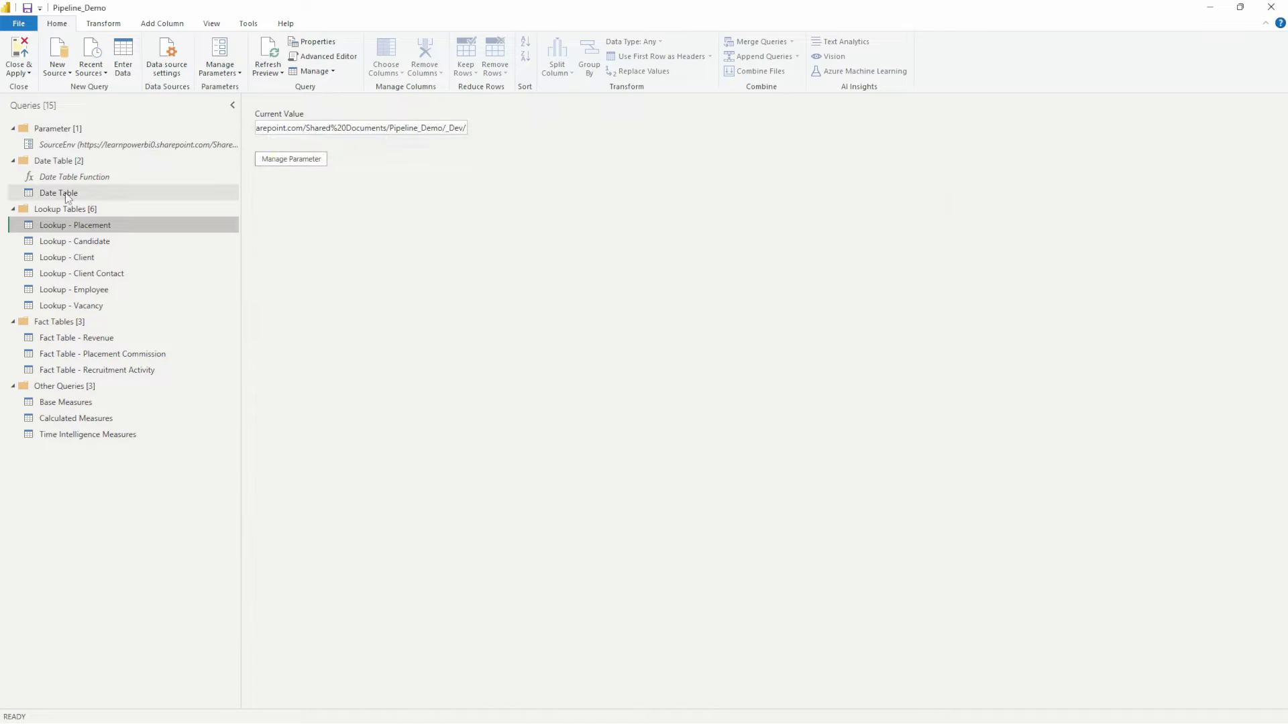
pyautogui.click(85, 222)
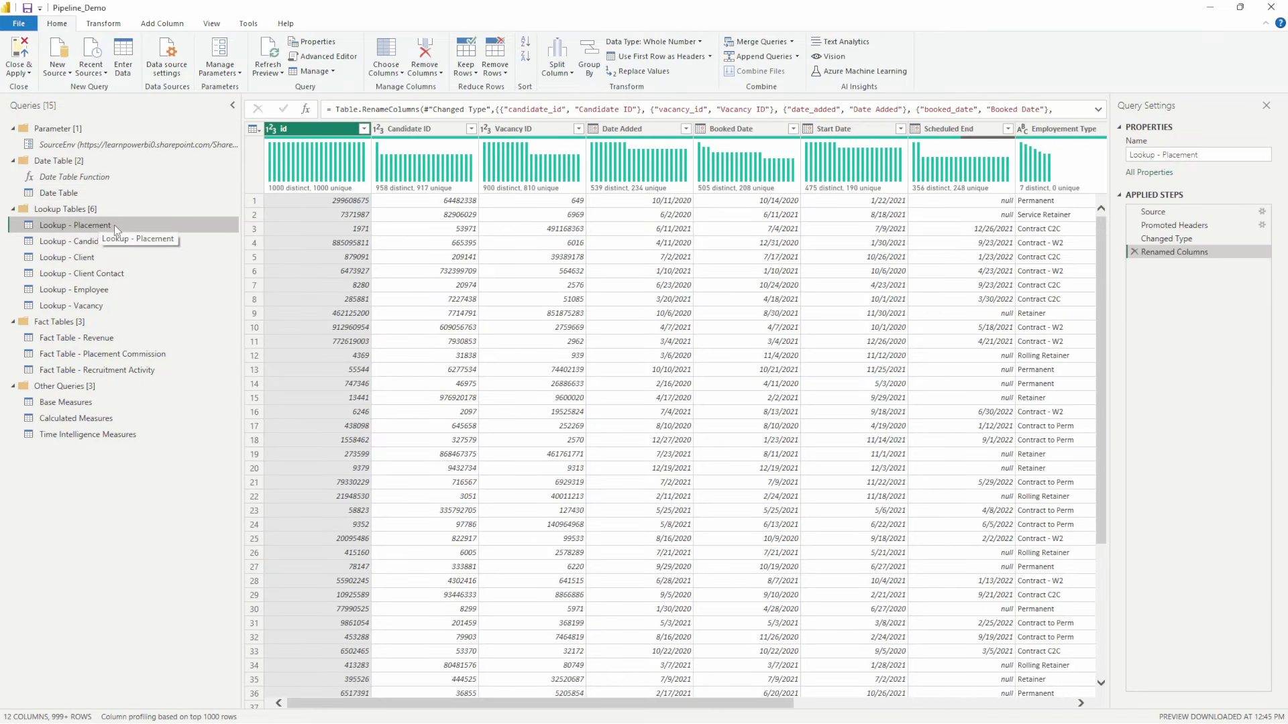
# Step: Examine how the Lookup - Client Contact query's Source line combines SourceEnv with the client_contact.csv file name, leaving the code unedited
pyautogui.rightClick(122, 267)
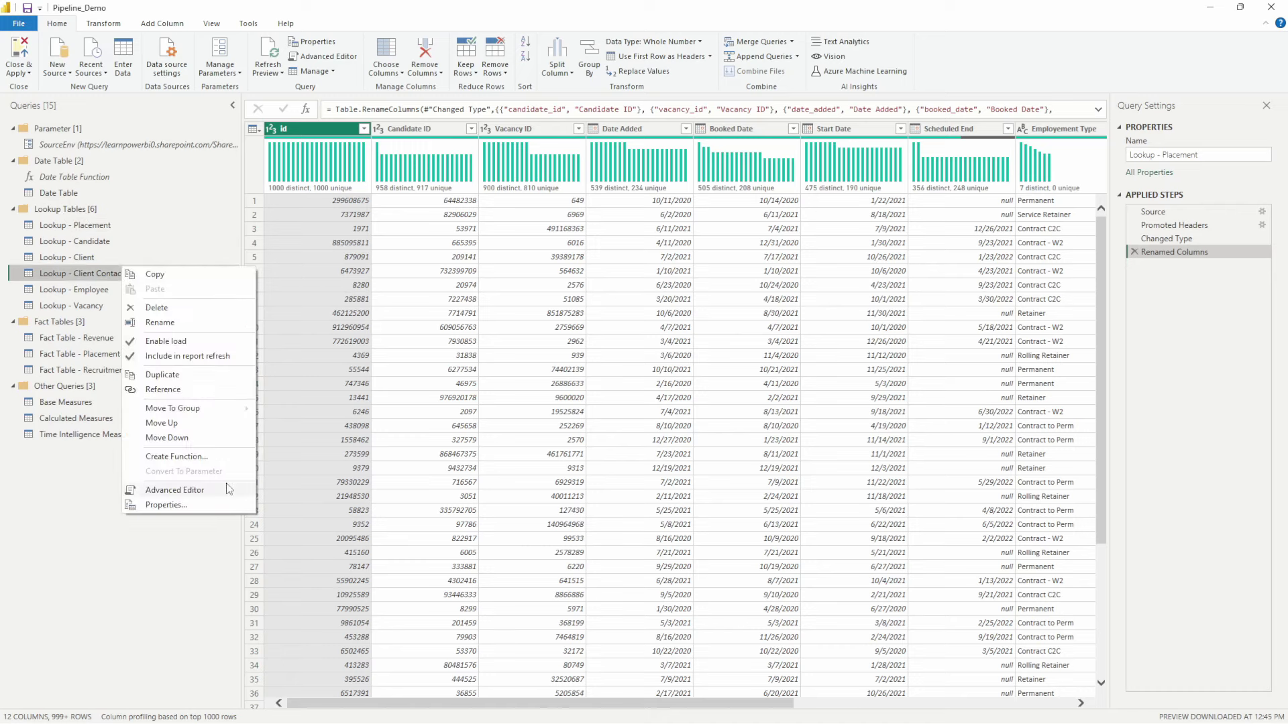
pyautogui.click(224, 489)
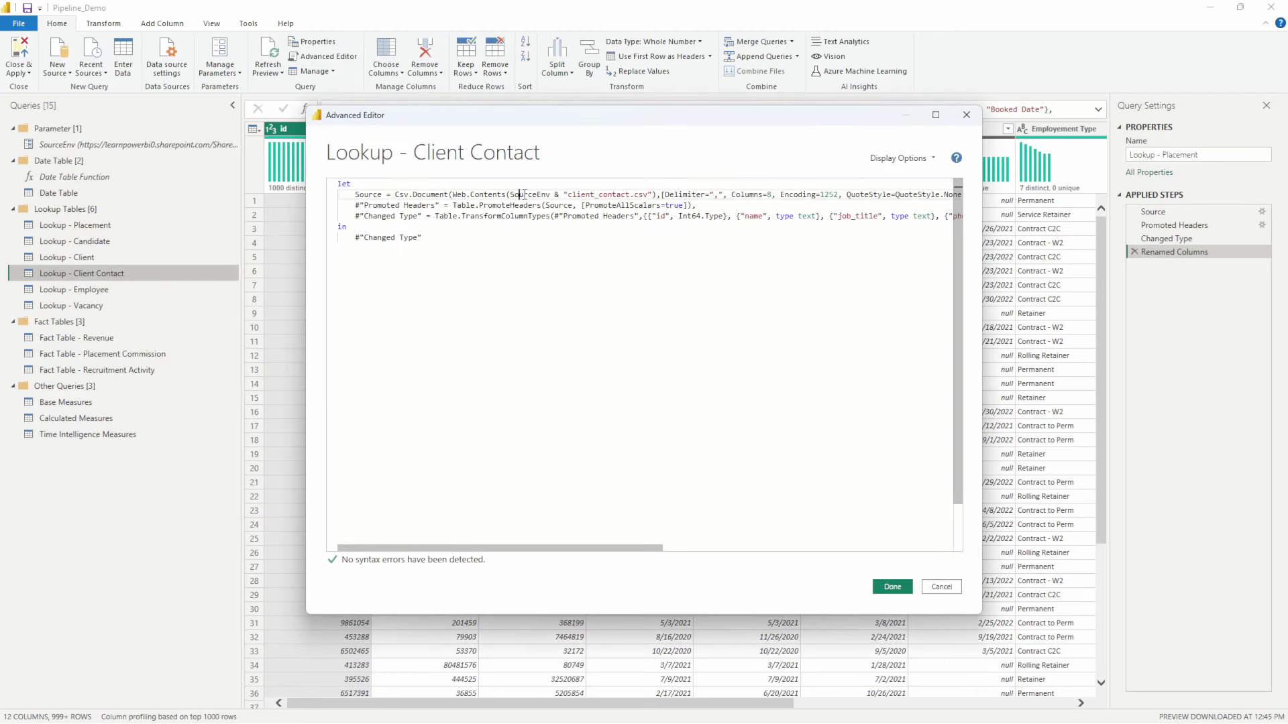
pyautogui.moveTo(519, 194); pyautogui.dragTo(648, 205)
pyautogui.click(941, 587)
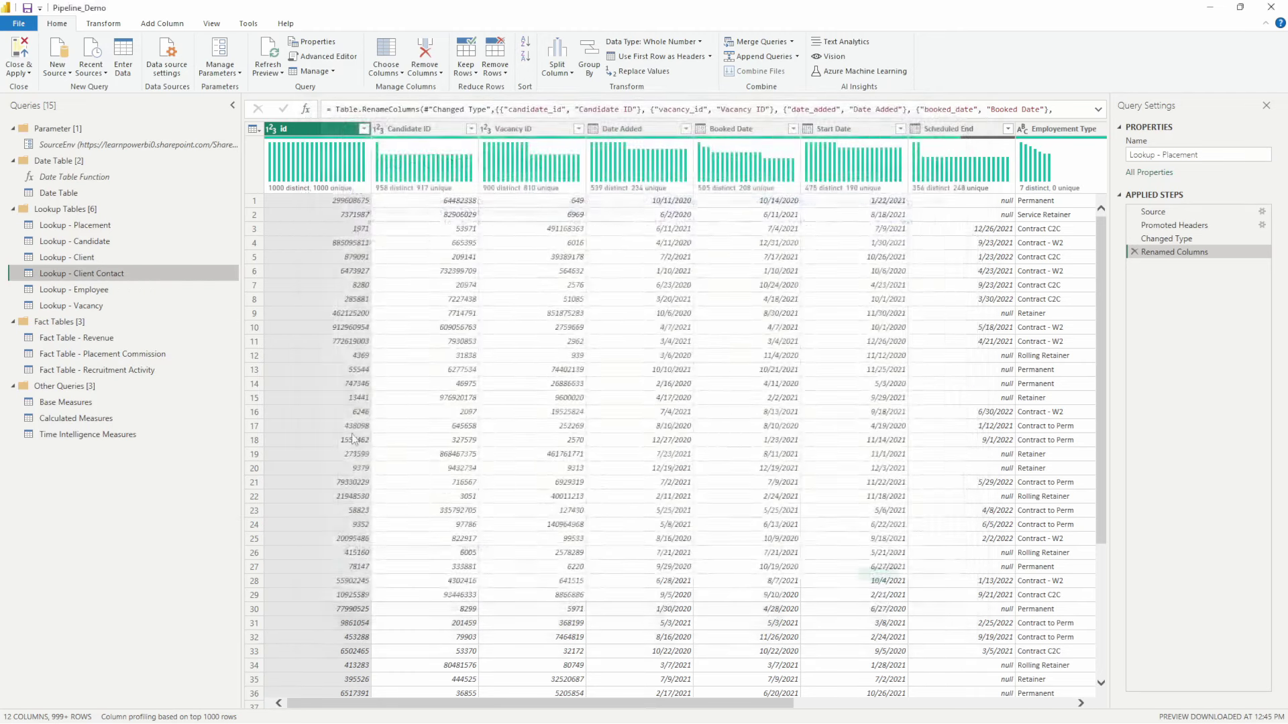
# Step: Examine the SourceEnv reference and the revenue.csv file name in the Fact Table - Revenue query's Source line
pyautogui.rightClick(82, 341)
pyautogui.click(134, 568)
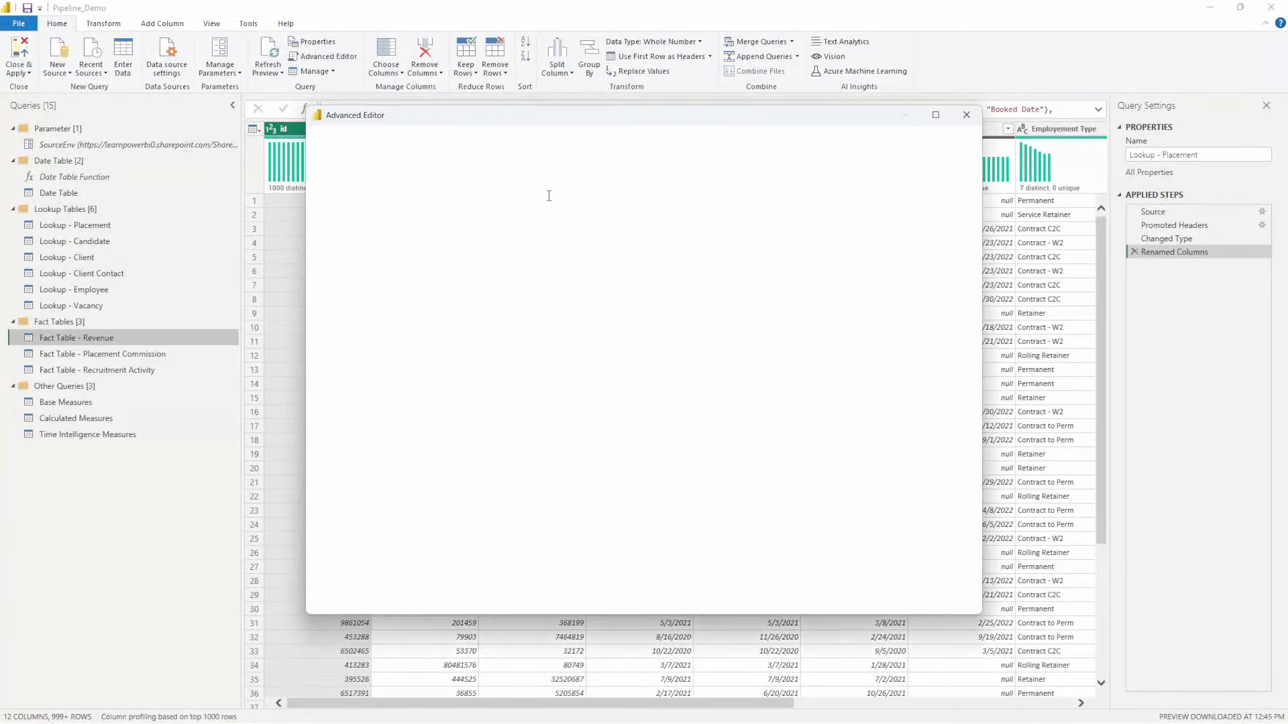
pyautogui.moveTo(509, 205); pyautogui.dragTo(622, 196)
pyautogui.click(537, 193)
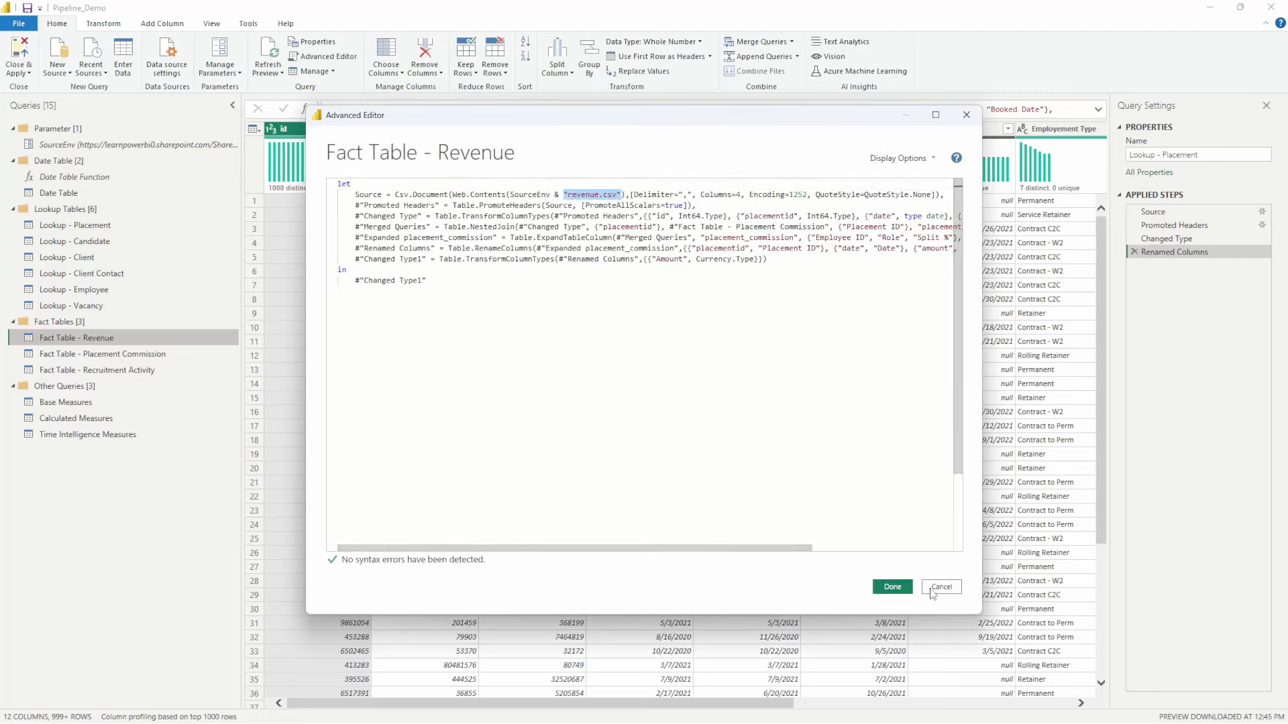
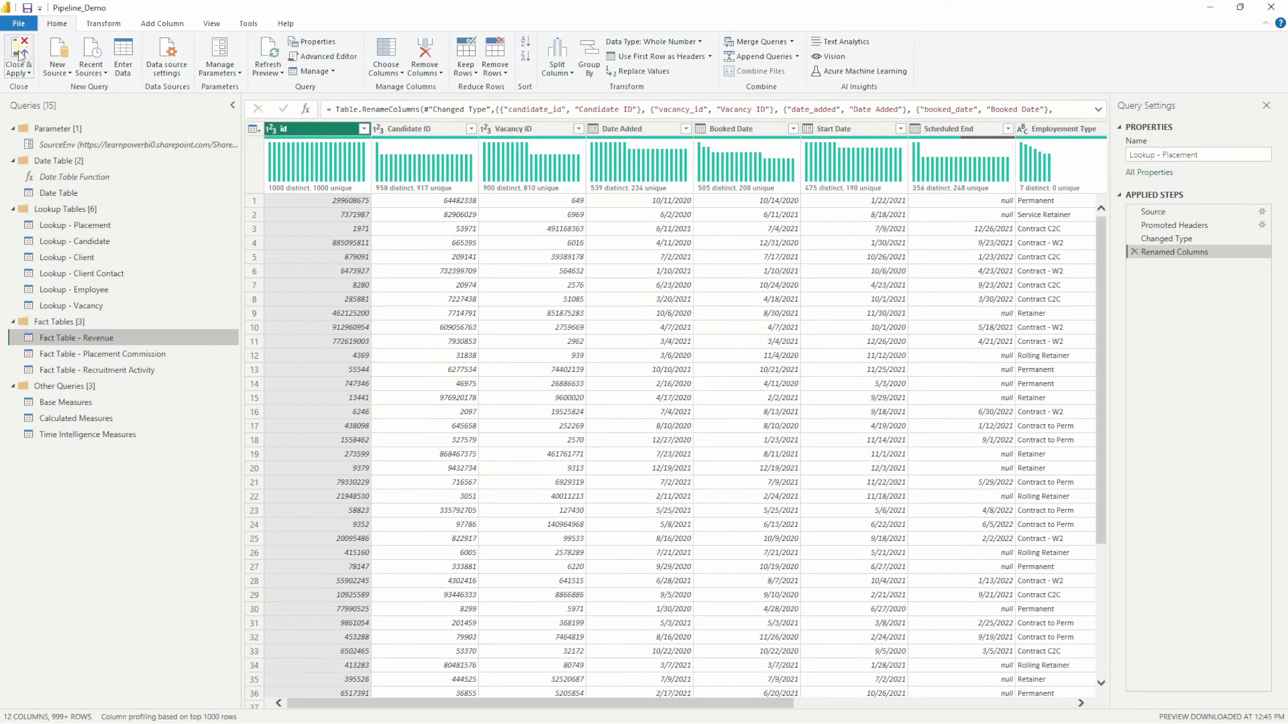
# Step: Return to the report, save its changes, and publish it to the Pipeline_Demo_Dev workspace
pyautogui.hotkey('alt', 'Tab')
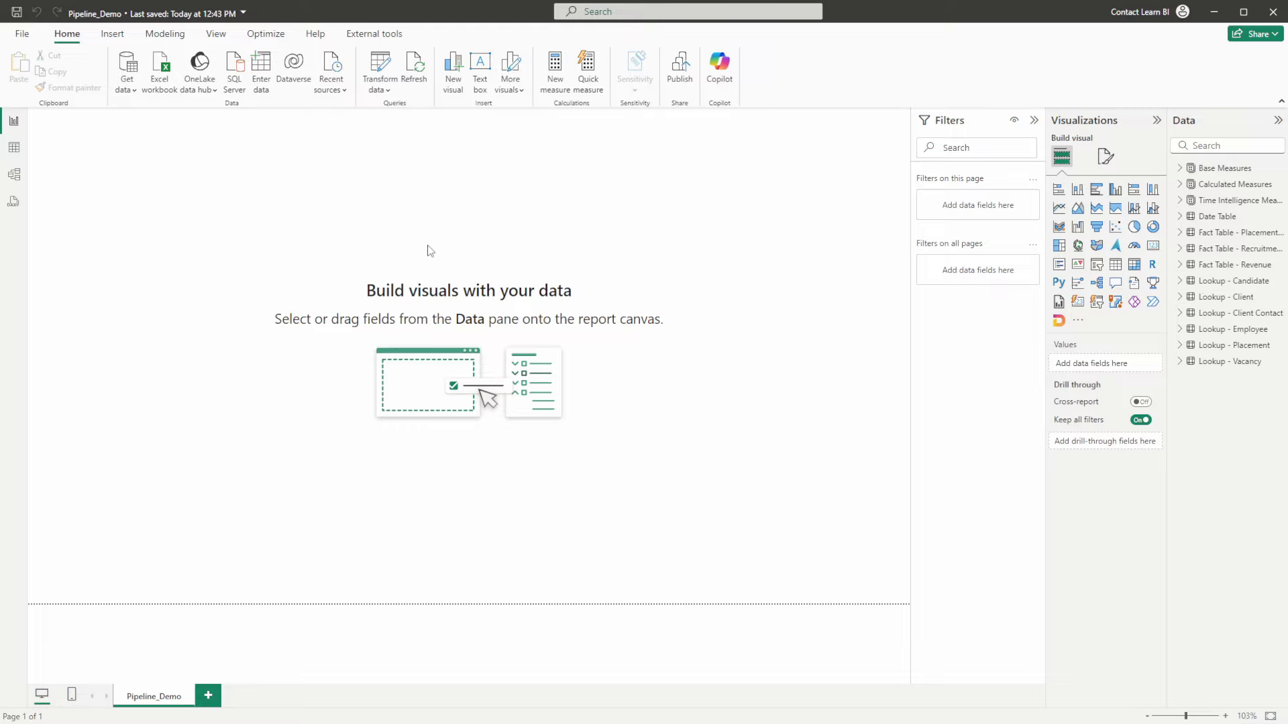
pyautogui.click(675, 69)
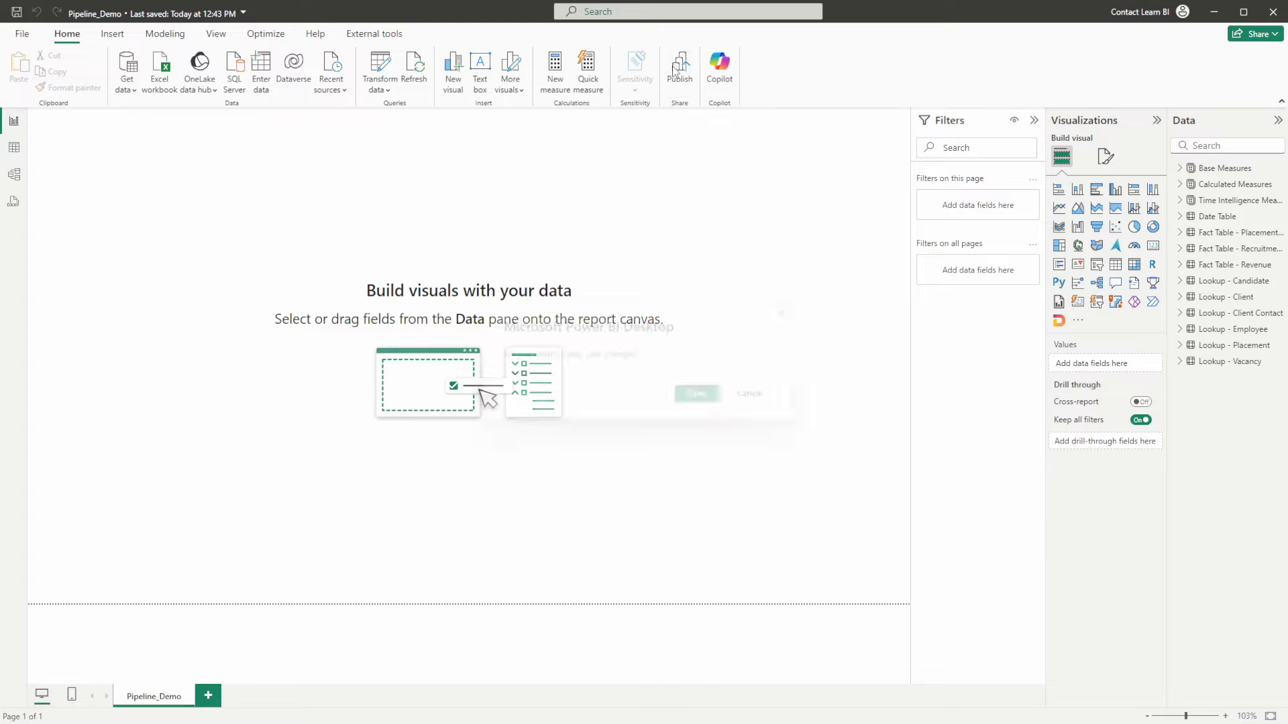
pyautogui.click(683, 397)
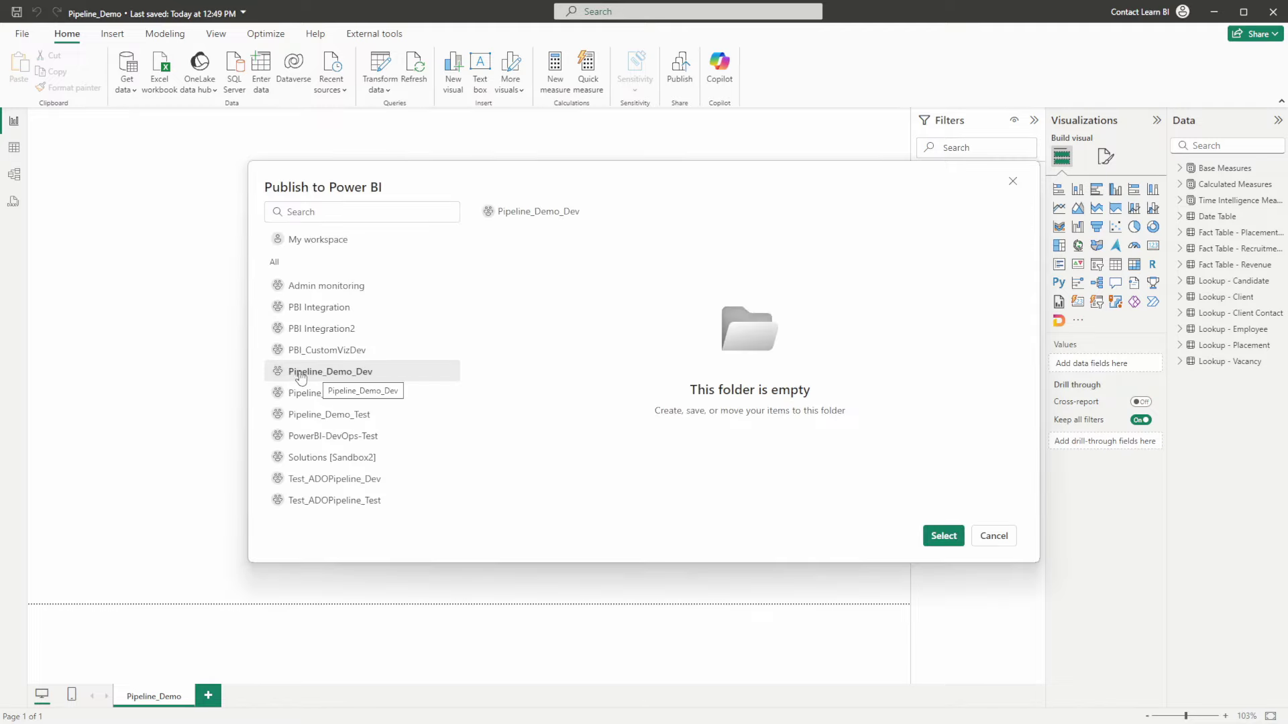
pyautogui.click(939, 536)
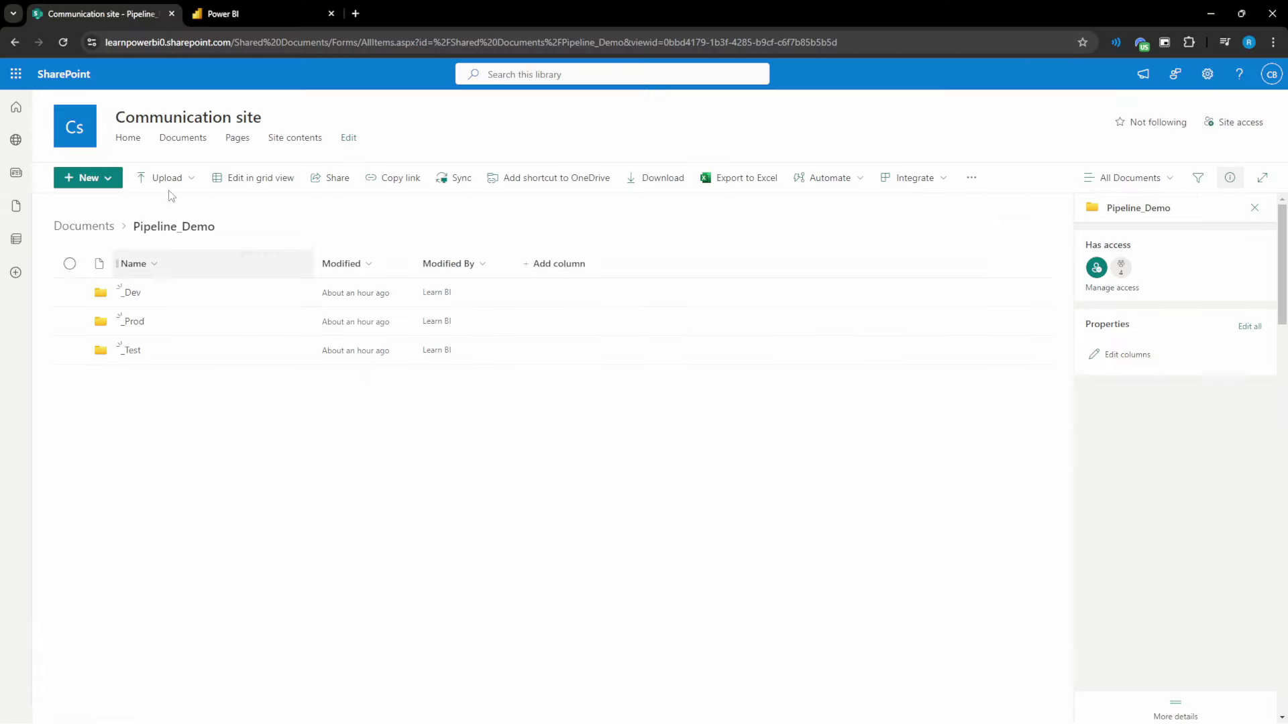
# Step: Switch to the Power BI service and open the settings of the Pipeline_Demo semantic model in the Pipeline_Demo_Dev workspace
pyautogui.click(255, 14)
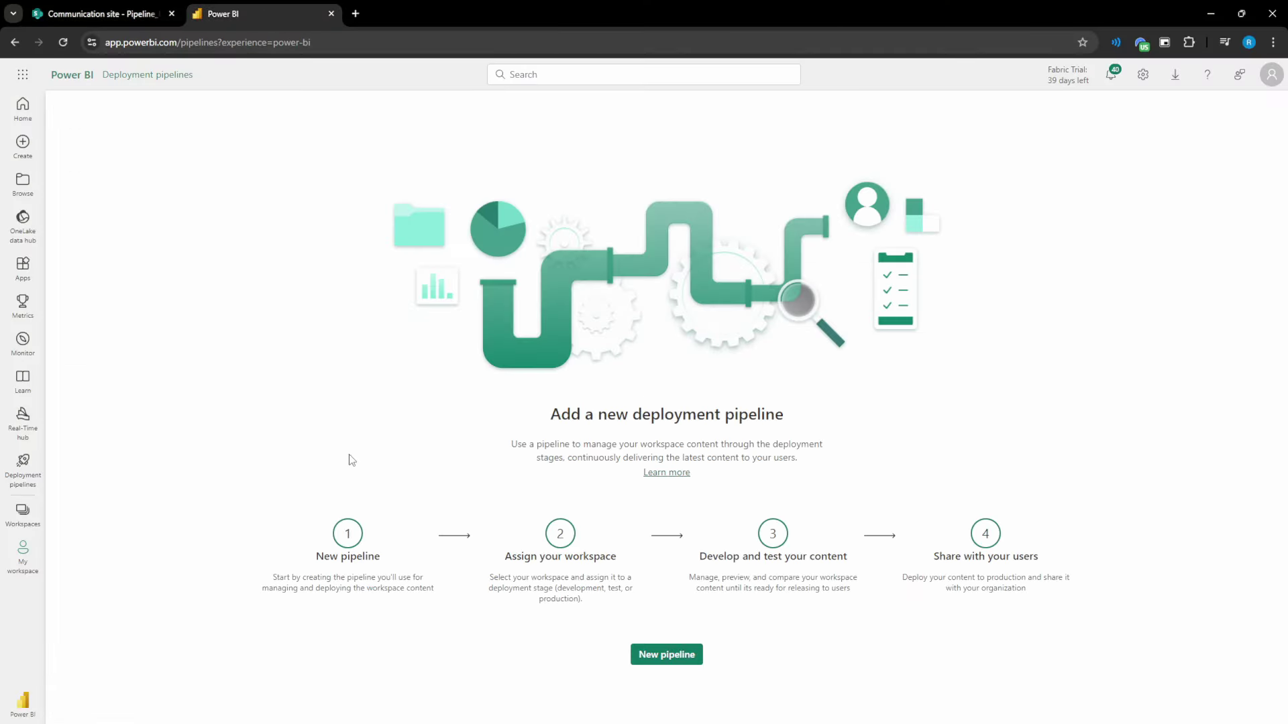
pyautogui.click(24, 513)
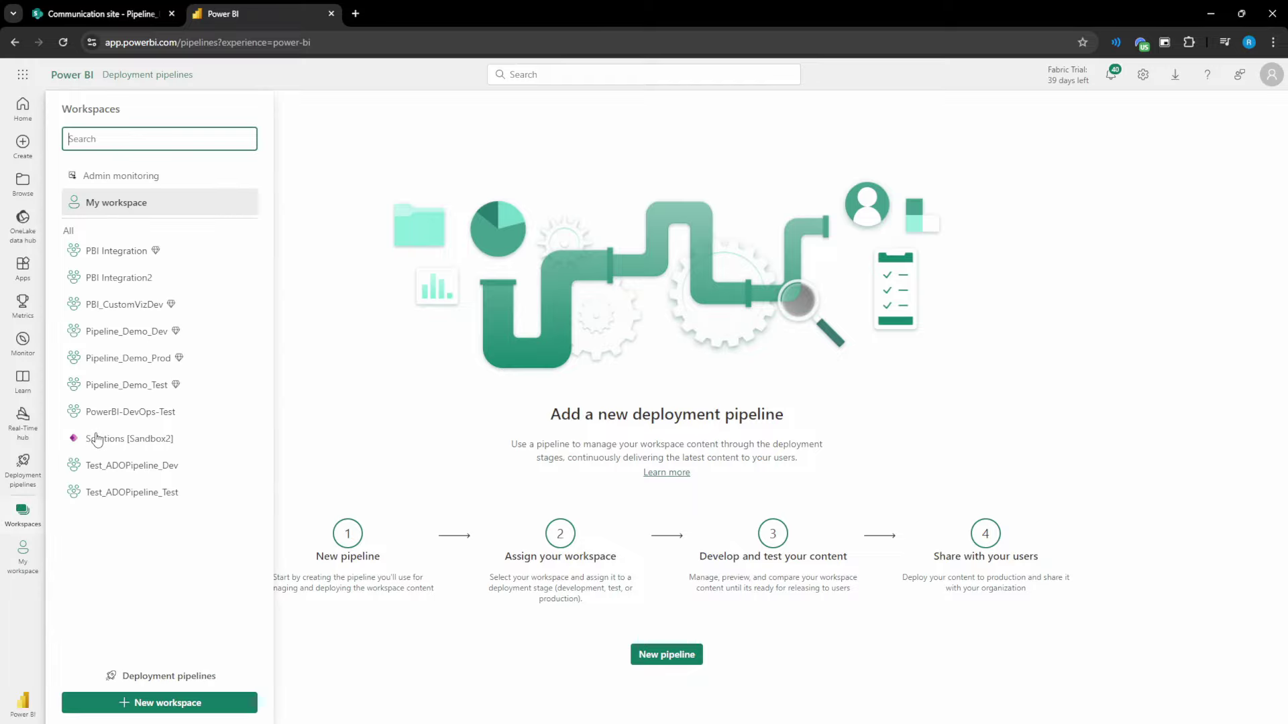
pyautogui.click(134, 331)
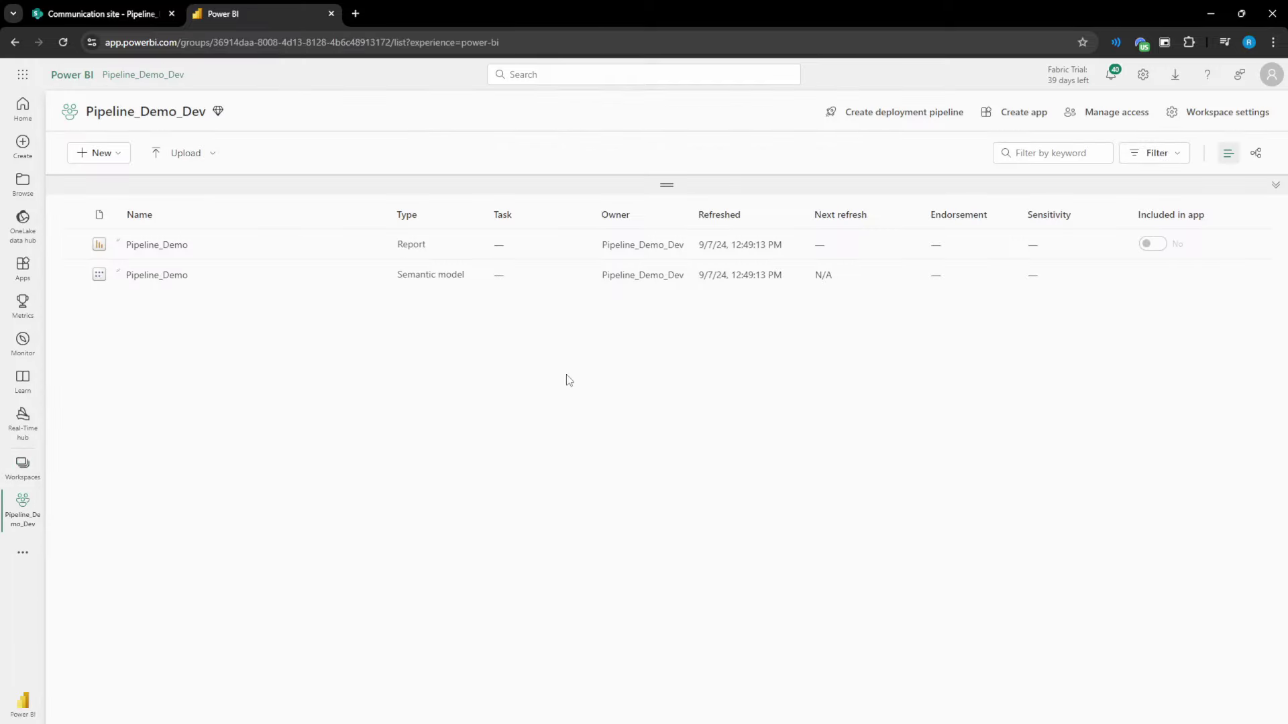
pyautogui.click(374, 275)
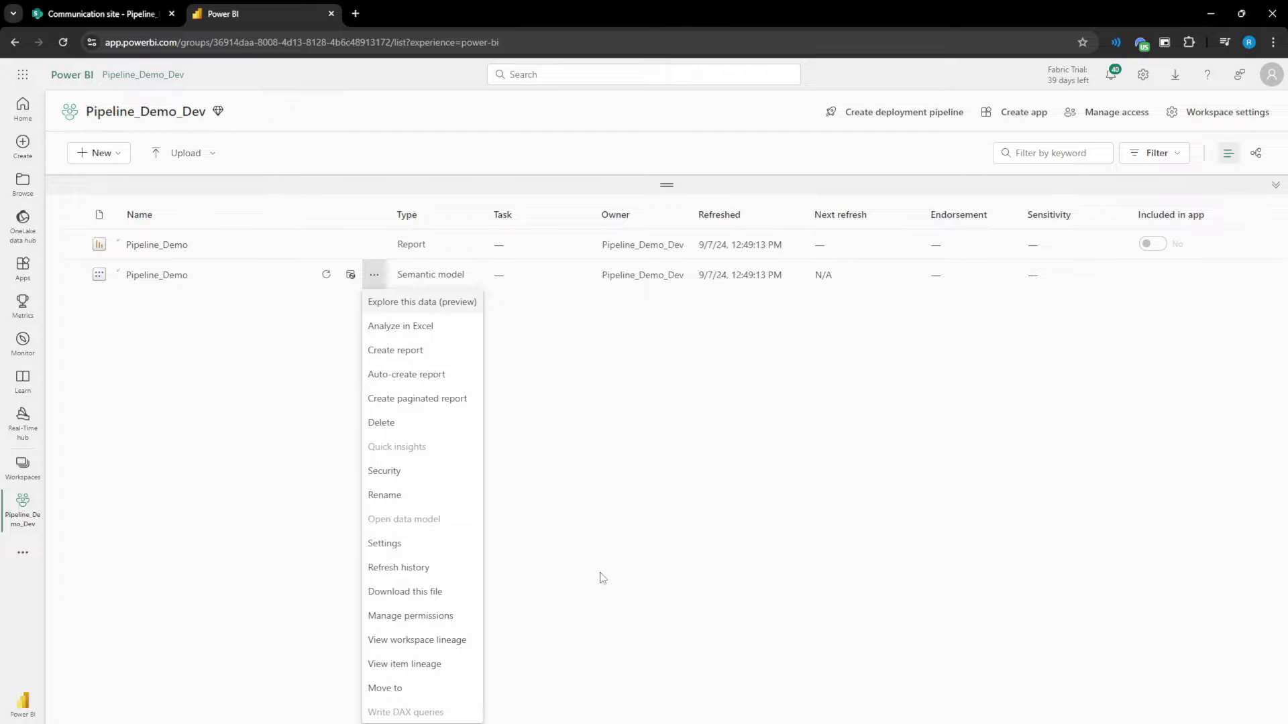
pyautogui.click(384, 543)
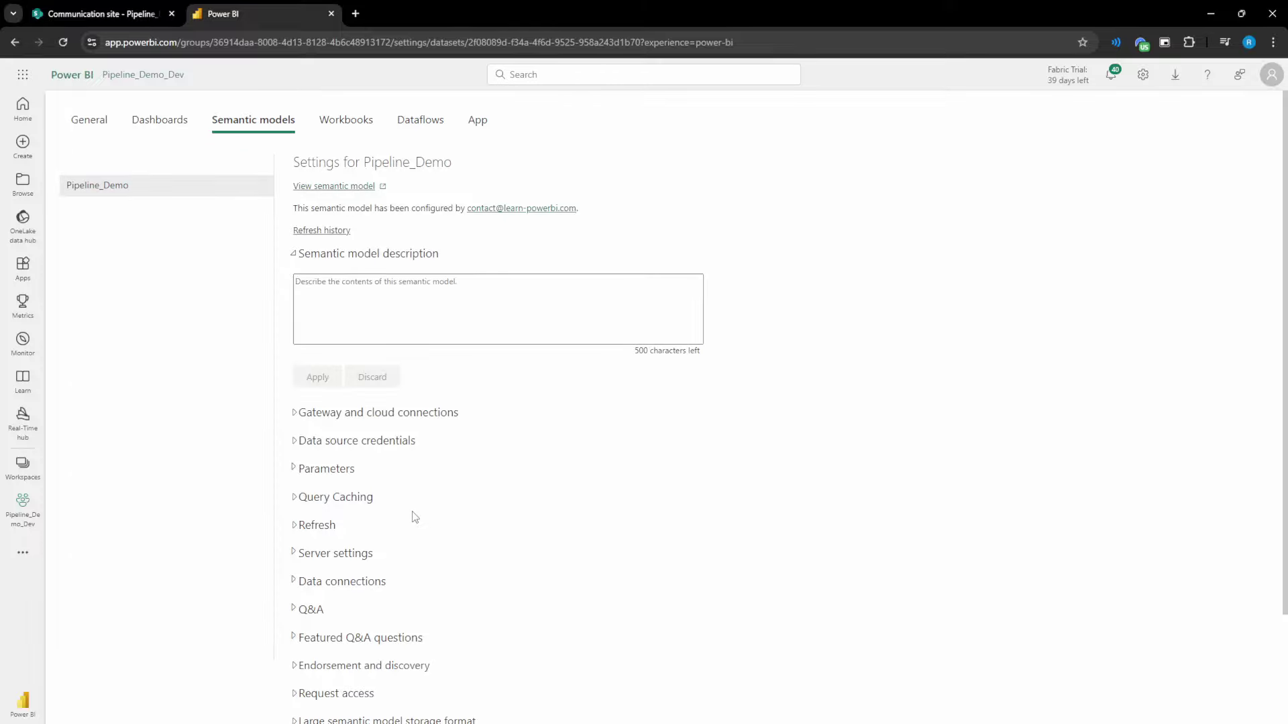
# Step: Expand the semantic model's data source credentials and parameters, and read the SourceEnv value through to its end
pyautogui.click(316, 445)
pyautogui.click(305, 611)
pyautogui.scroll(-2, 136, 431)
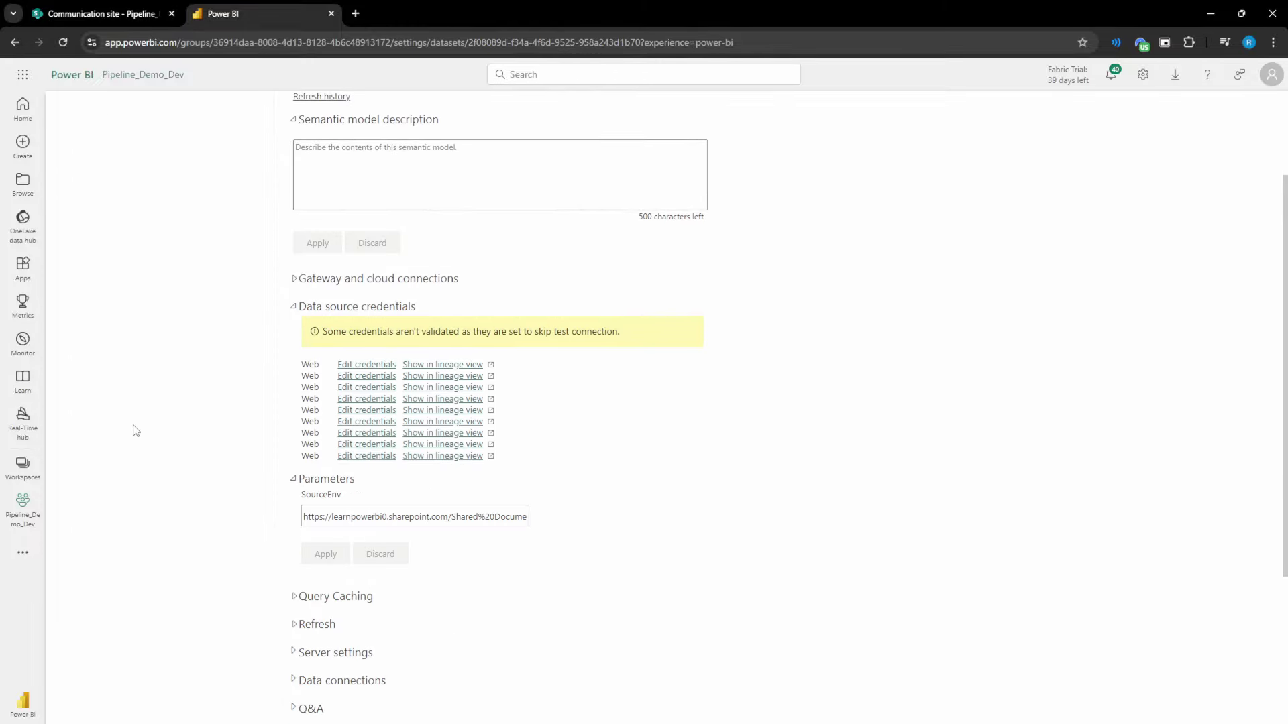
pyautogui.moveTo(325, 517); pyautogui.dragTo(561, 529)
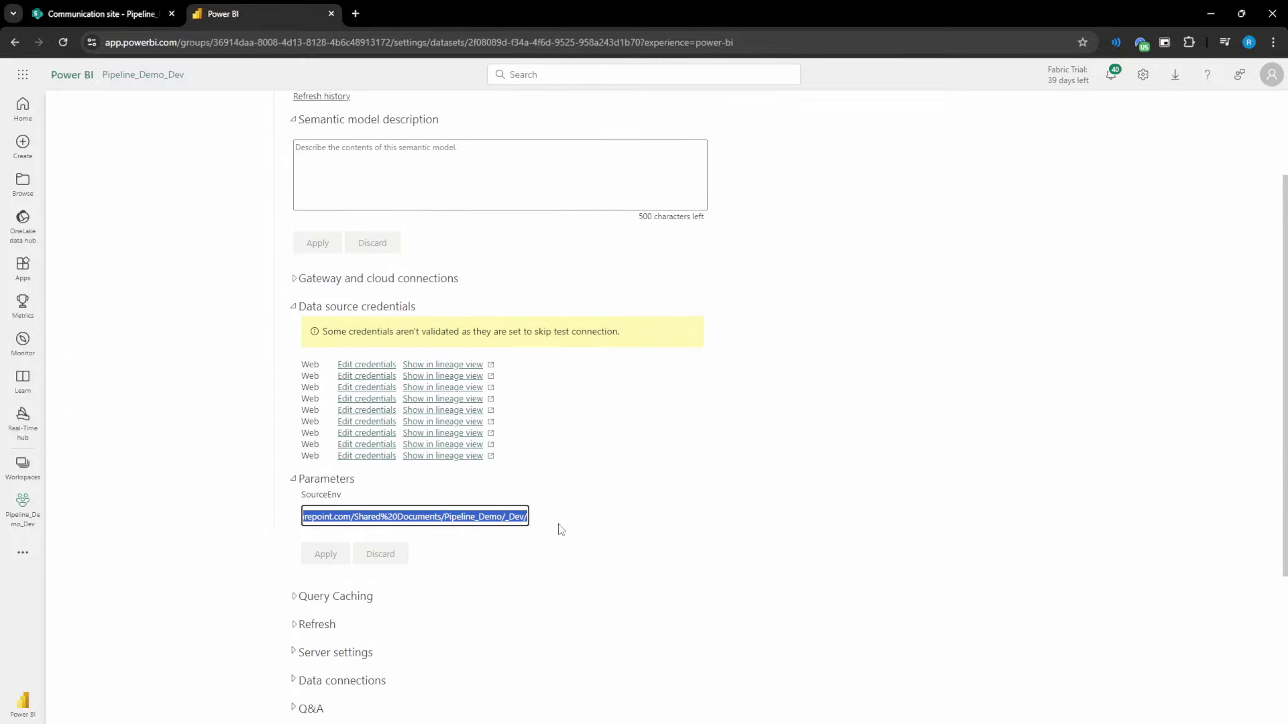
# Step: Examine the environment folder name at the end of the SourceEnv parameter's URL without changing it
pyautogui.click(491, 516)
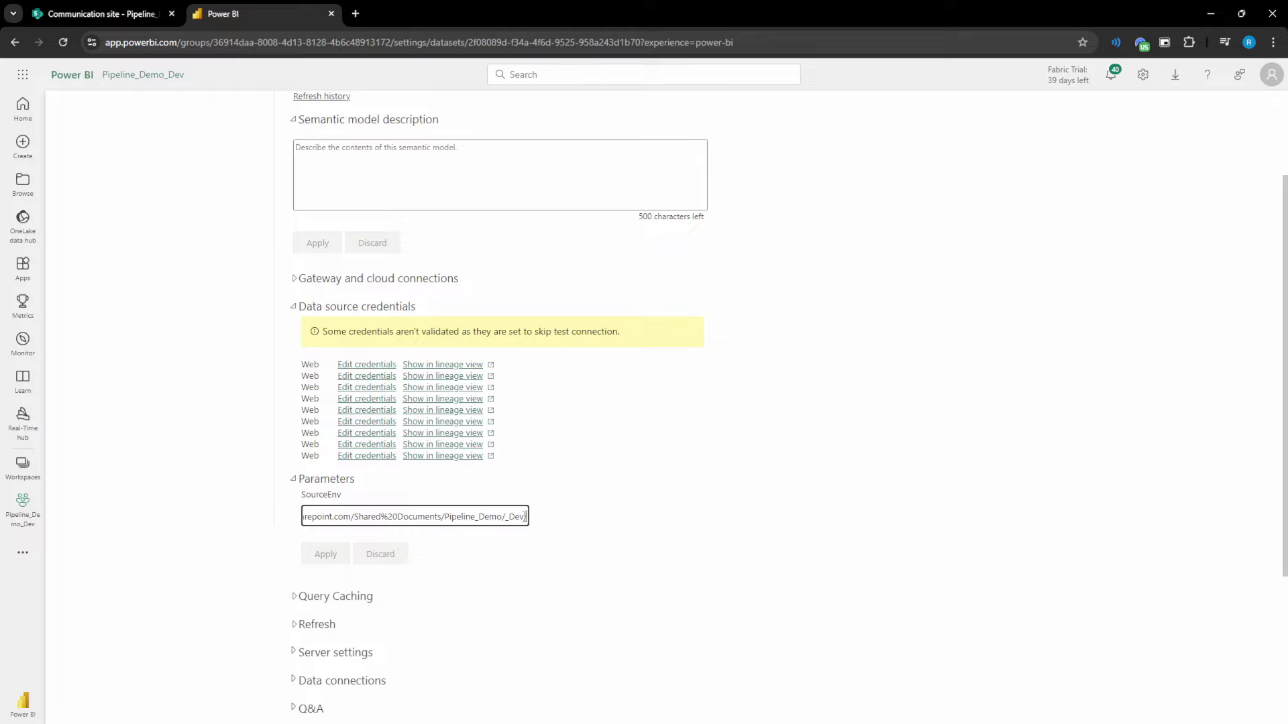
pyautogui.doubleClick(515, 516)
pyautogui.click(518, 516)
pyautogui.doubleClick(515, 515)
pyautogui.click(522, 518)
pyautogui.click(158, 481)
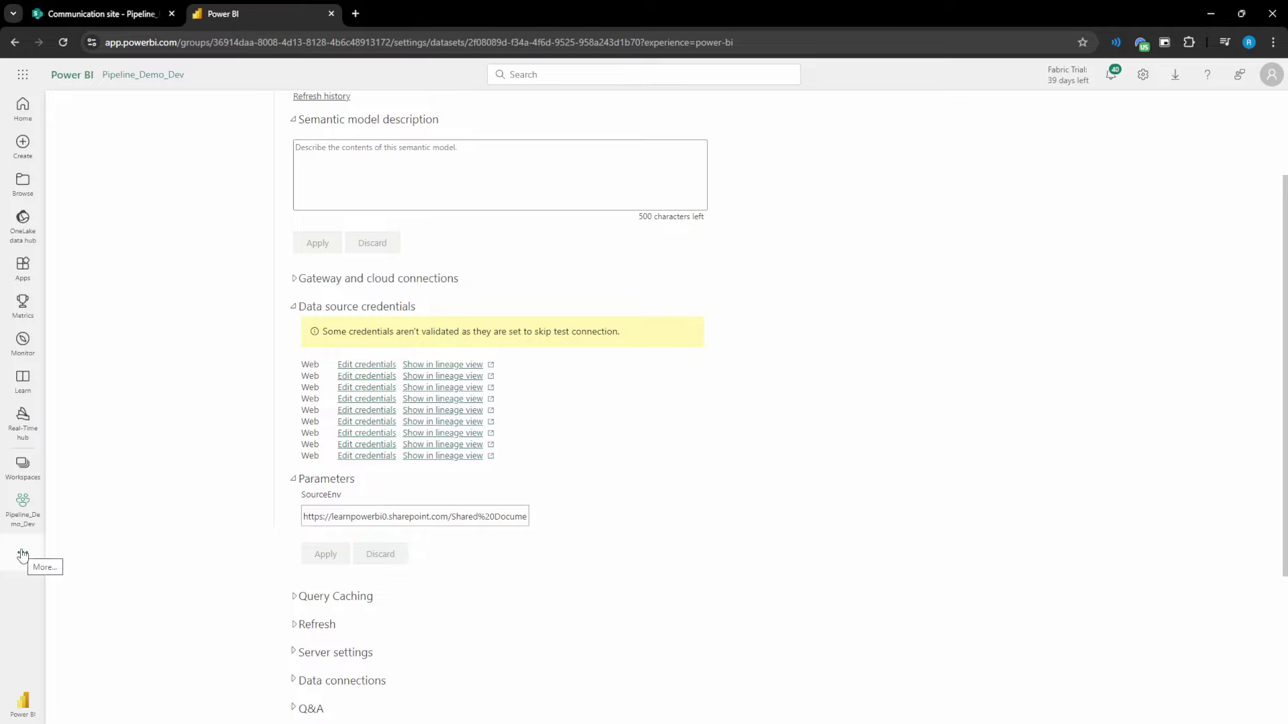
pyautogui.doubleClick(485, 517)
pyautogui.moveTo(506, 516); pyautogui.dragTo(533, 518)
pyautogui.doubleClick(517, 517)
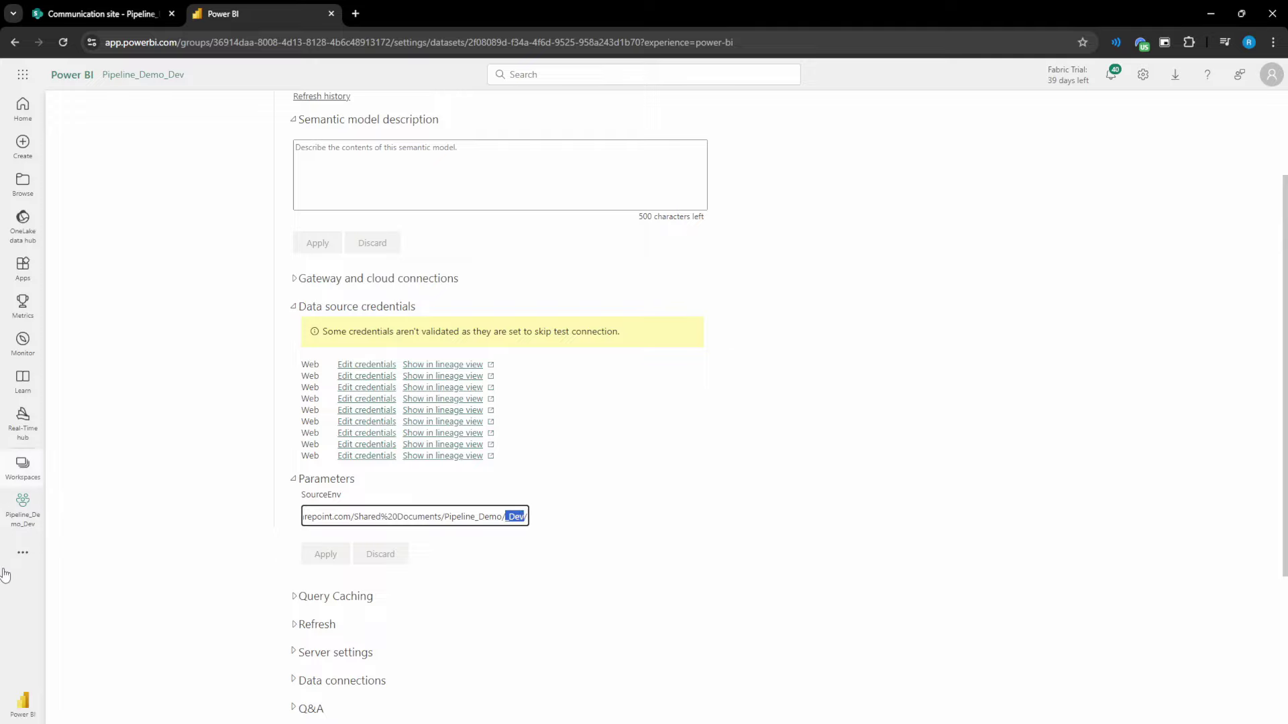
# Step: Start a new deployment pipeline from the Deployment pipelines page, name it Pipeline_Demo, and continue to its stage definitions
pyautogui.click(22, 552)
pyautogui.click(94, 549)
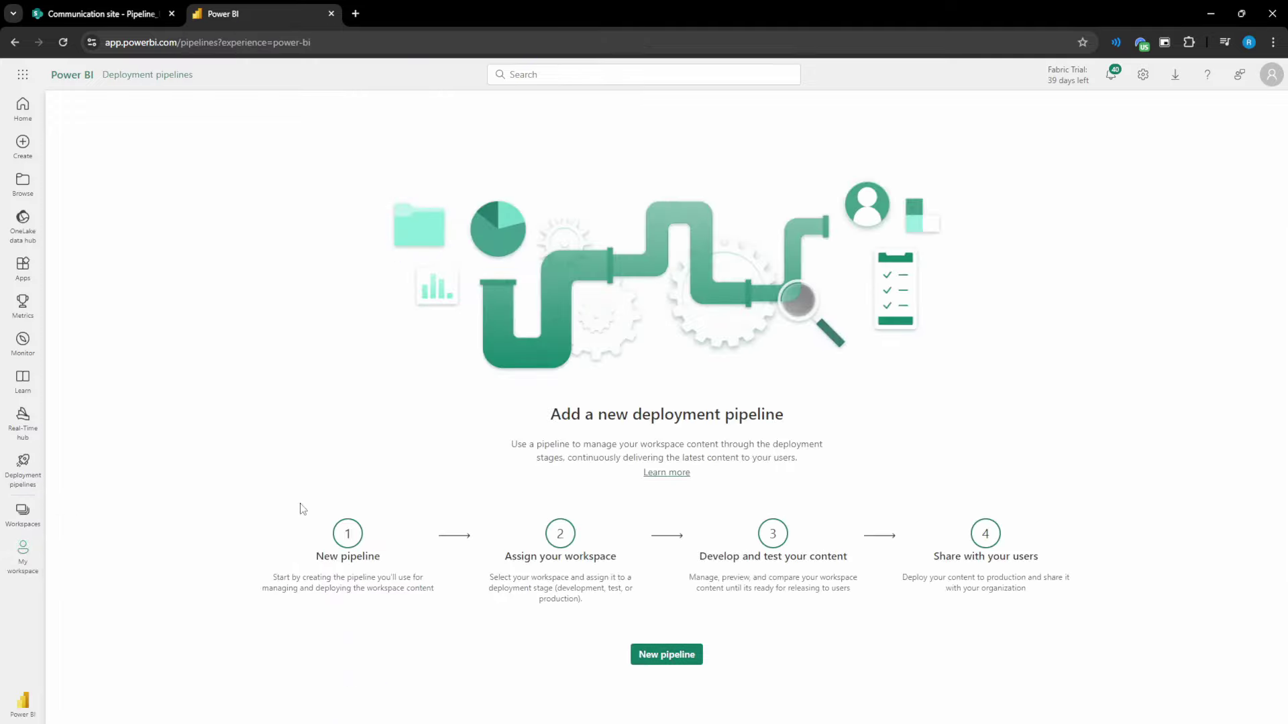
pyautogui.click(678, 661)
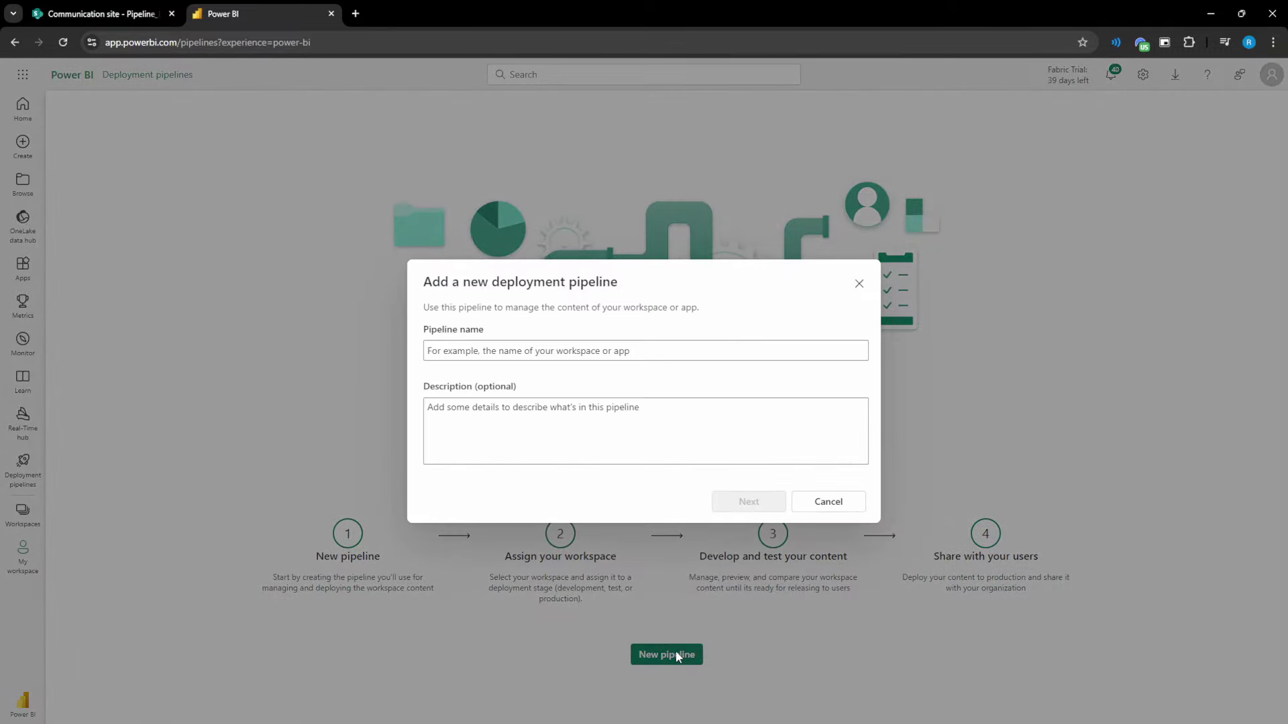
pyautogui.click(537, 357)
pyautogui.write('Pipeline_Demo')
pyautogui.press('Tab')
pyautogui.click(749, 509)
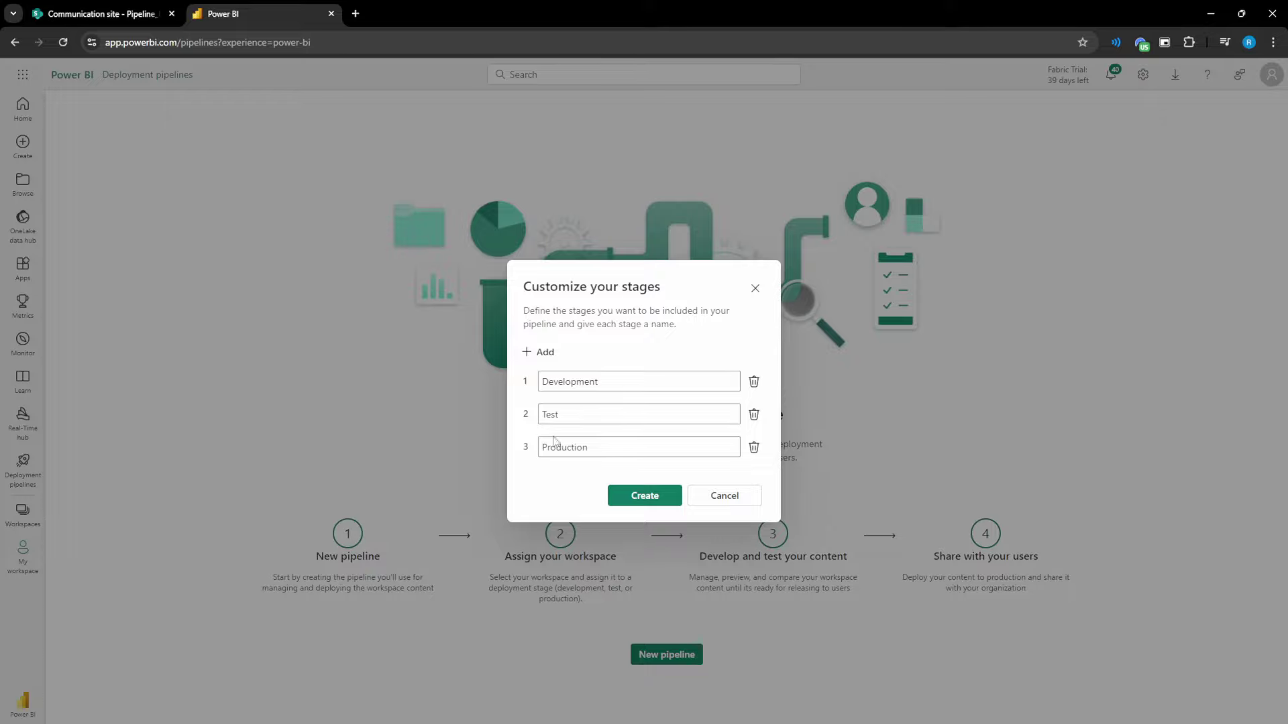
# Step: Rename the first pipeline stage to Dev and the third to Prod, keep Test as the second, and create the pipeline
pyautogui.doubleClick(637, 383)
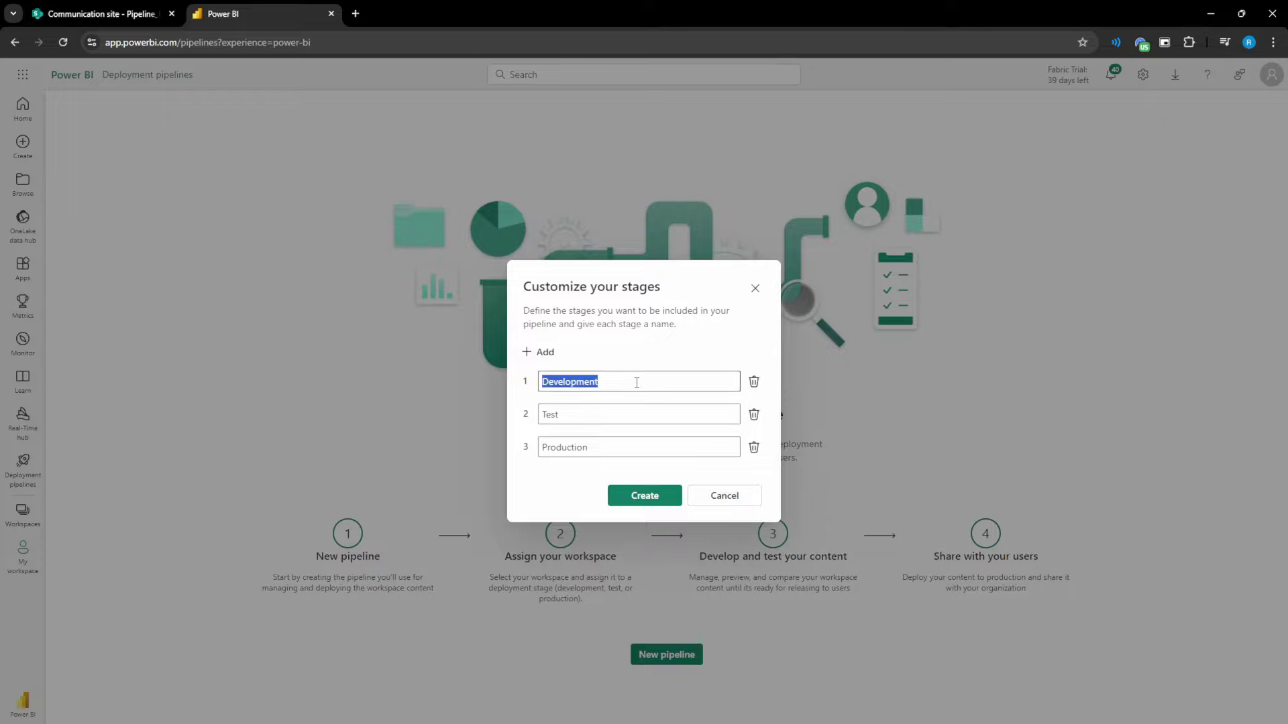
pyautogui.write('Dev')
pyautogui.press('Tab')
pyautogui.press('Tab')
pyautogui.press('BackSpace')
pyautogui.write('Prod')
pyautogui.press('Tab')
pyautogui.press('Tab')
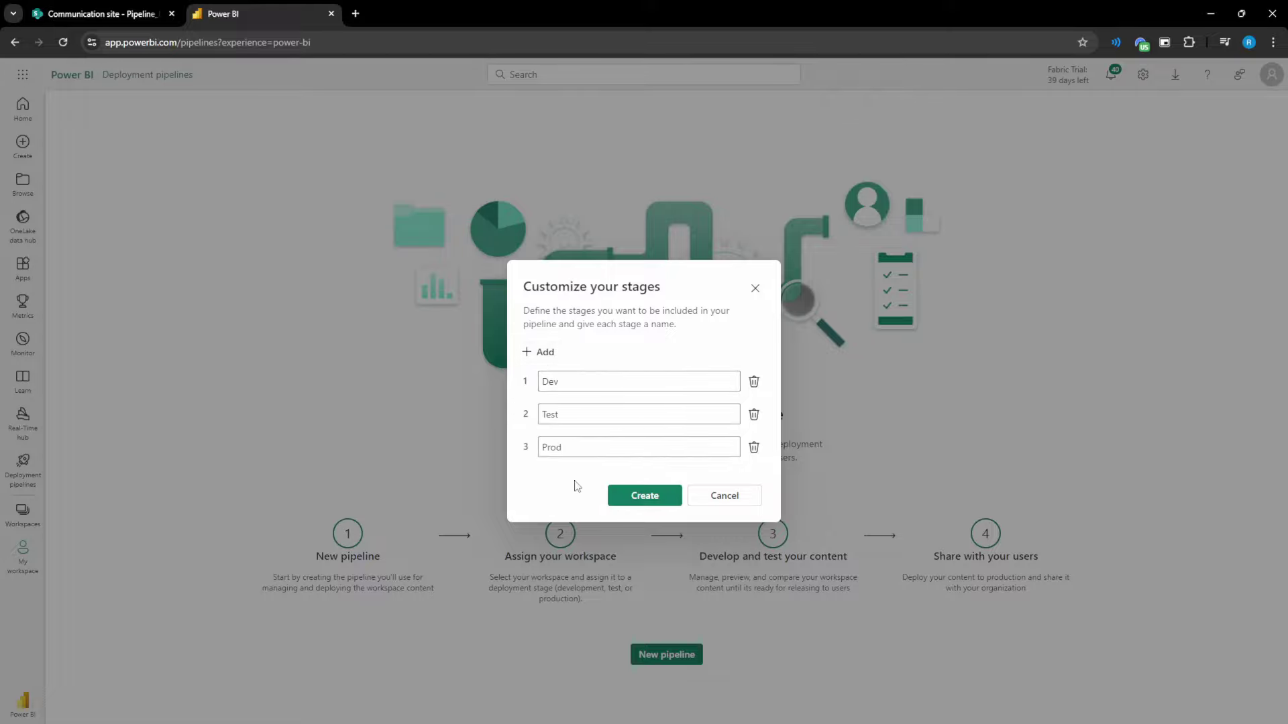
pyautogui.click(645, 496)
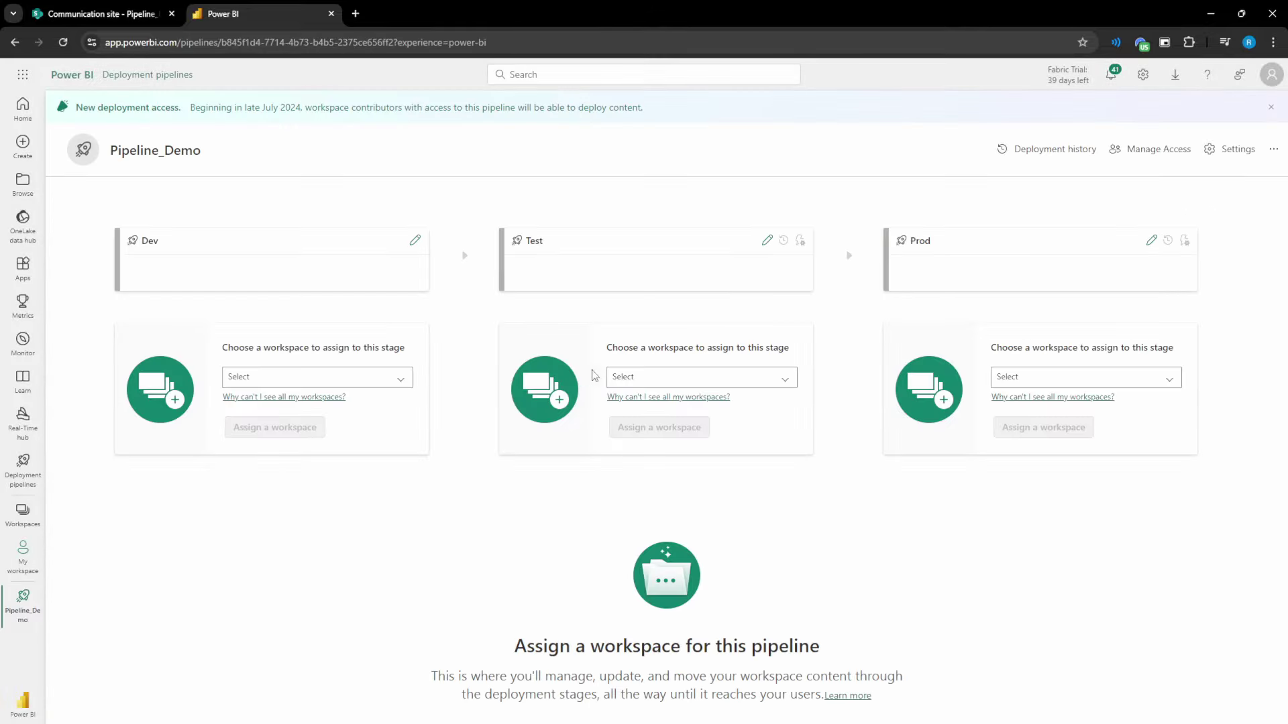
# Step: Assign the Pipeline_Demo_Dev workspace to the pipeline's Dev stage
pyautogui.click(332, 376)
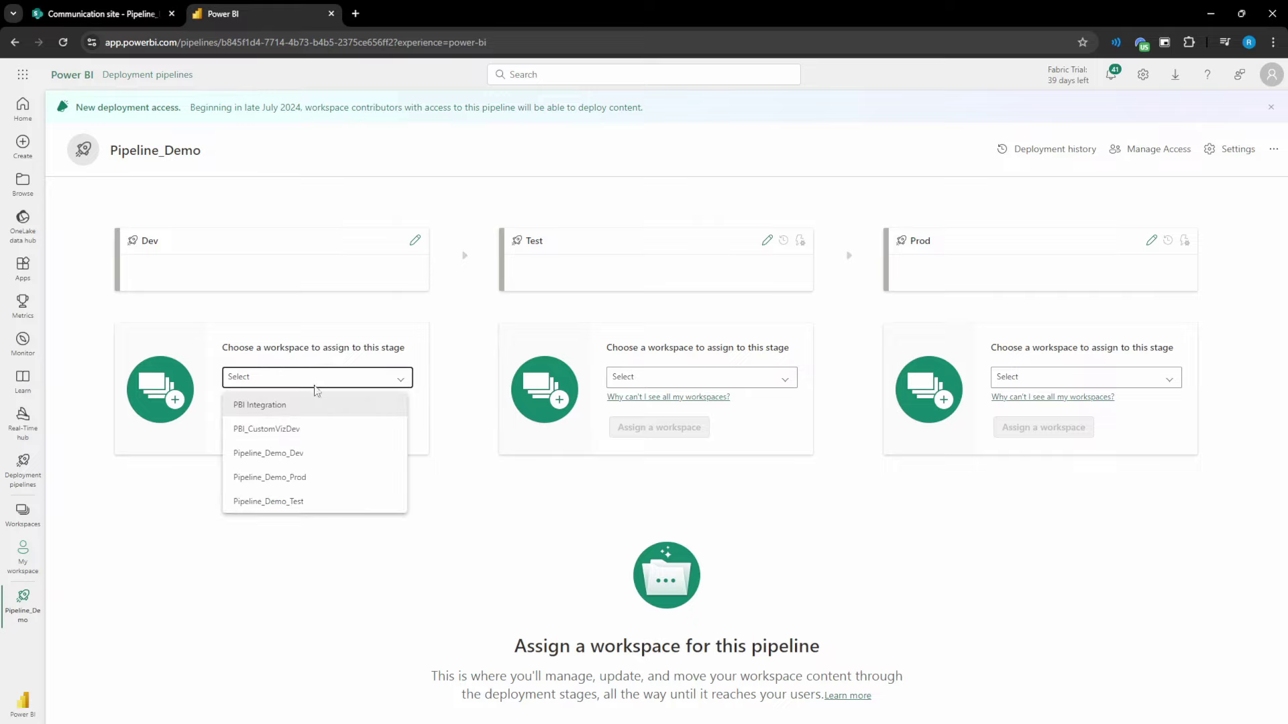
pyautogui.click(269, 459)
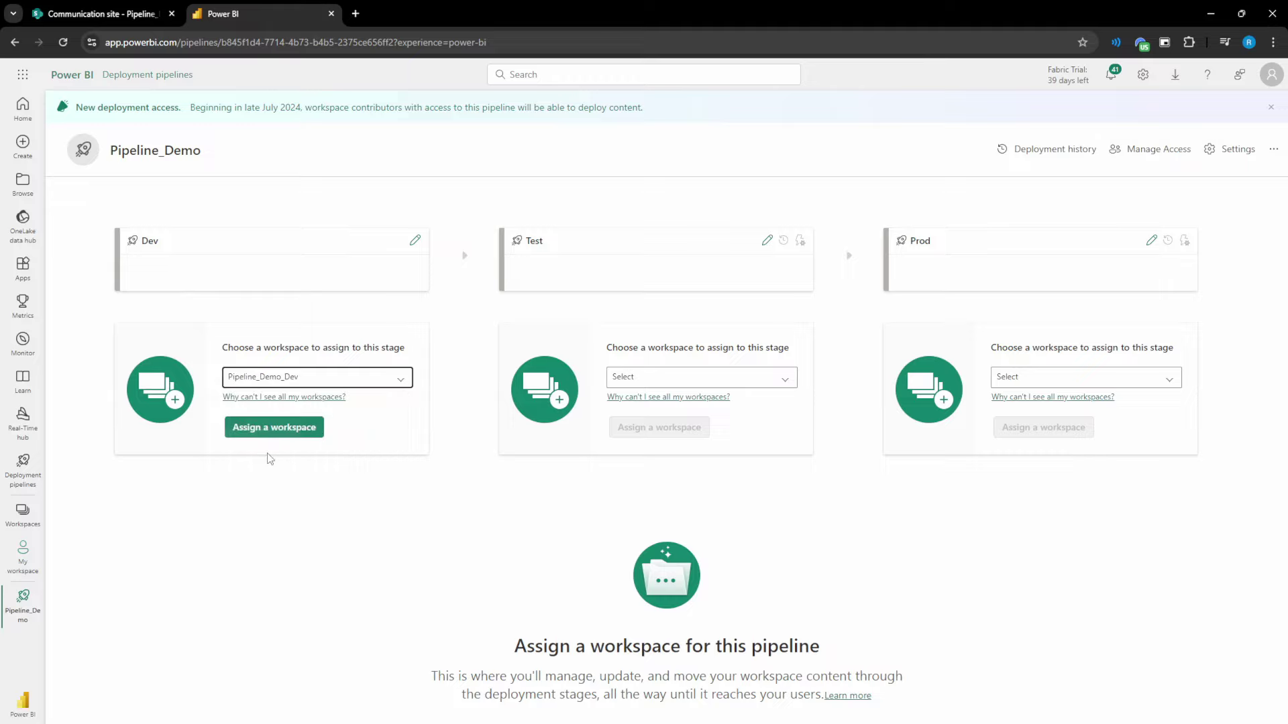
pyautogui.click(278, 430)
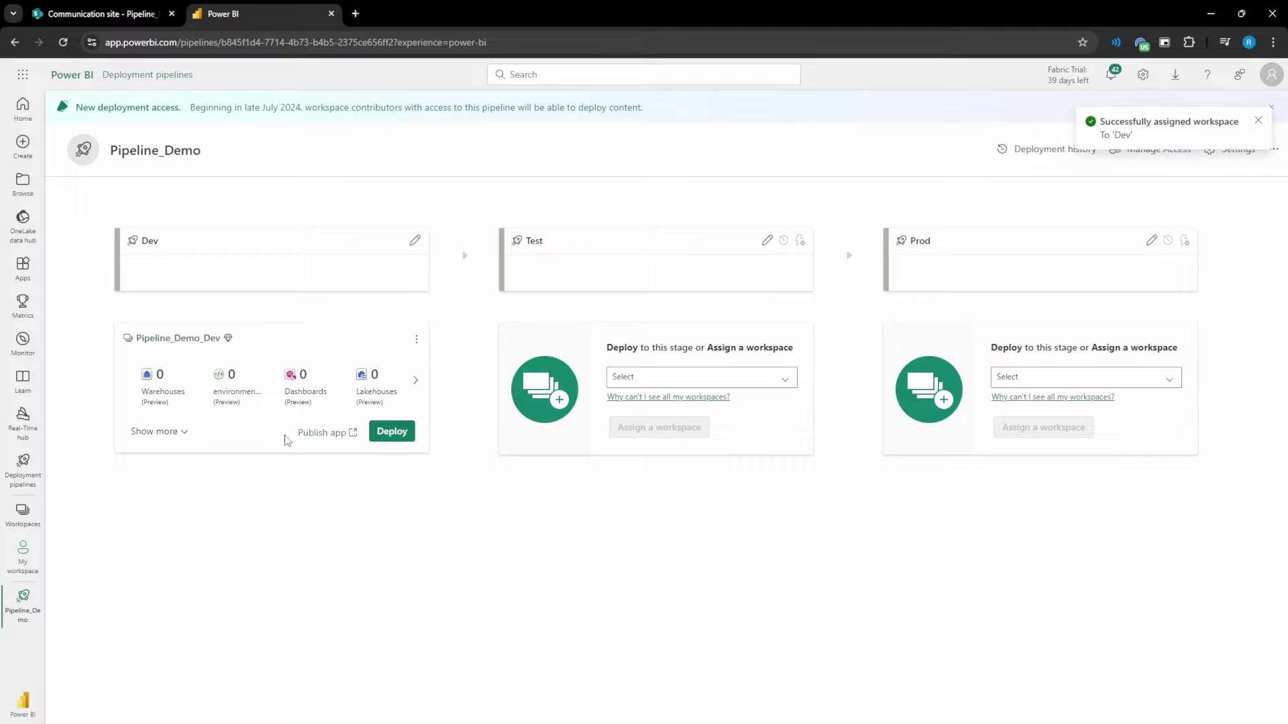
# Step: Assign the Pipeline_Demo_Test workspace to the Test stage and the Pipeline_Demo_Prod workspace to the Prod stage
pyautogui.click(654, 384)
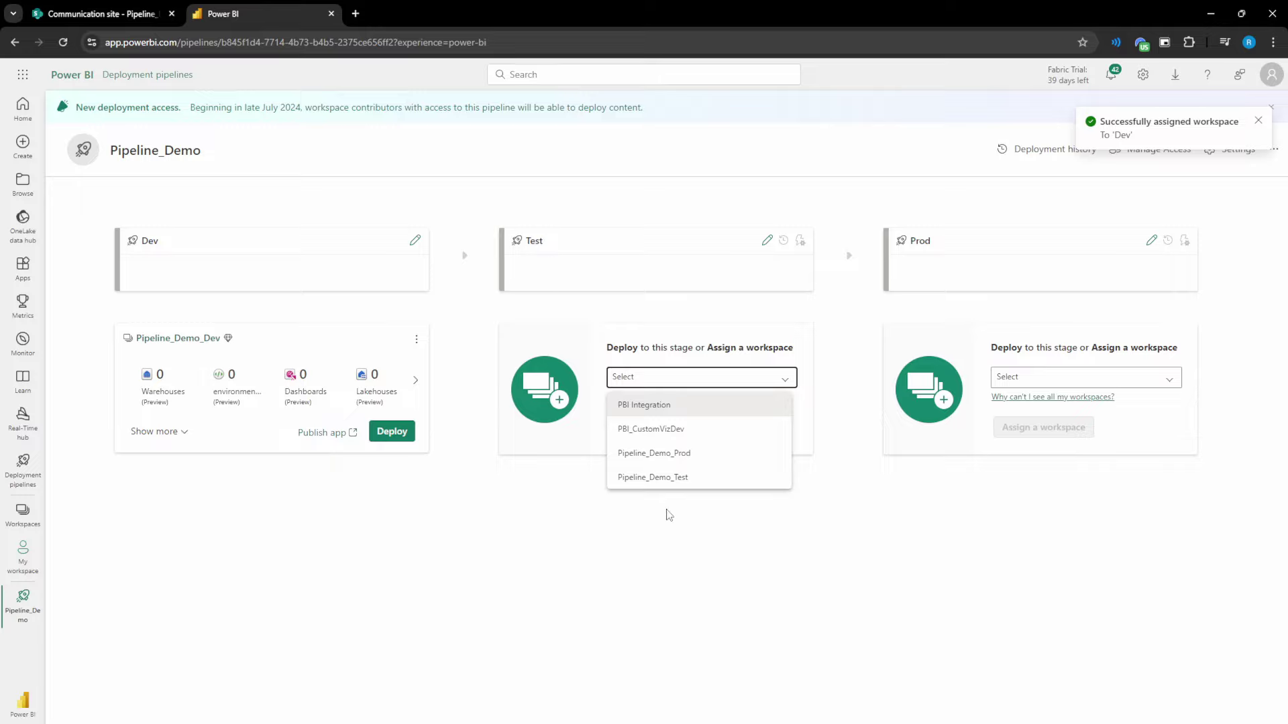
pyautogui.click(668, 479)
pyautogui.click(662, 432)
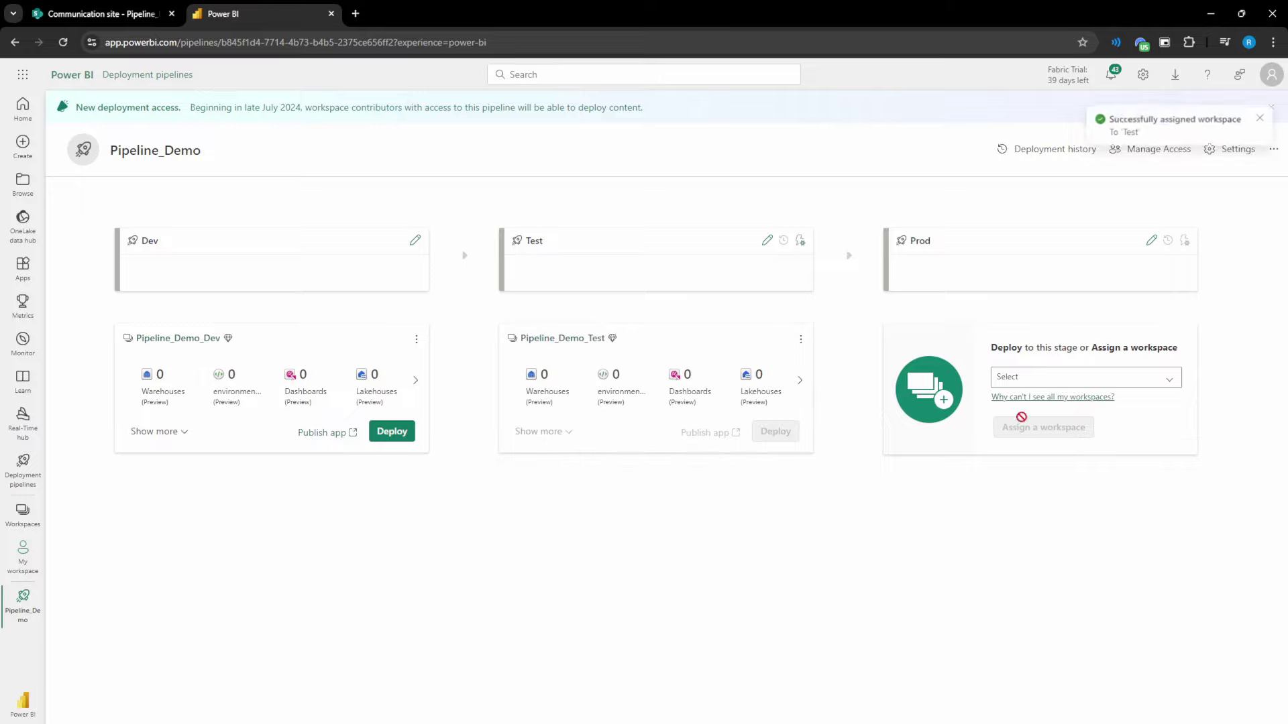
pyautogui.click(1063, 377)
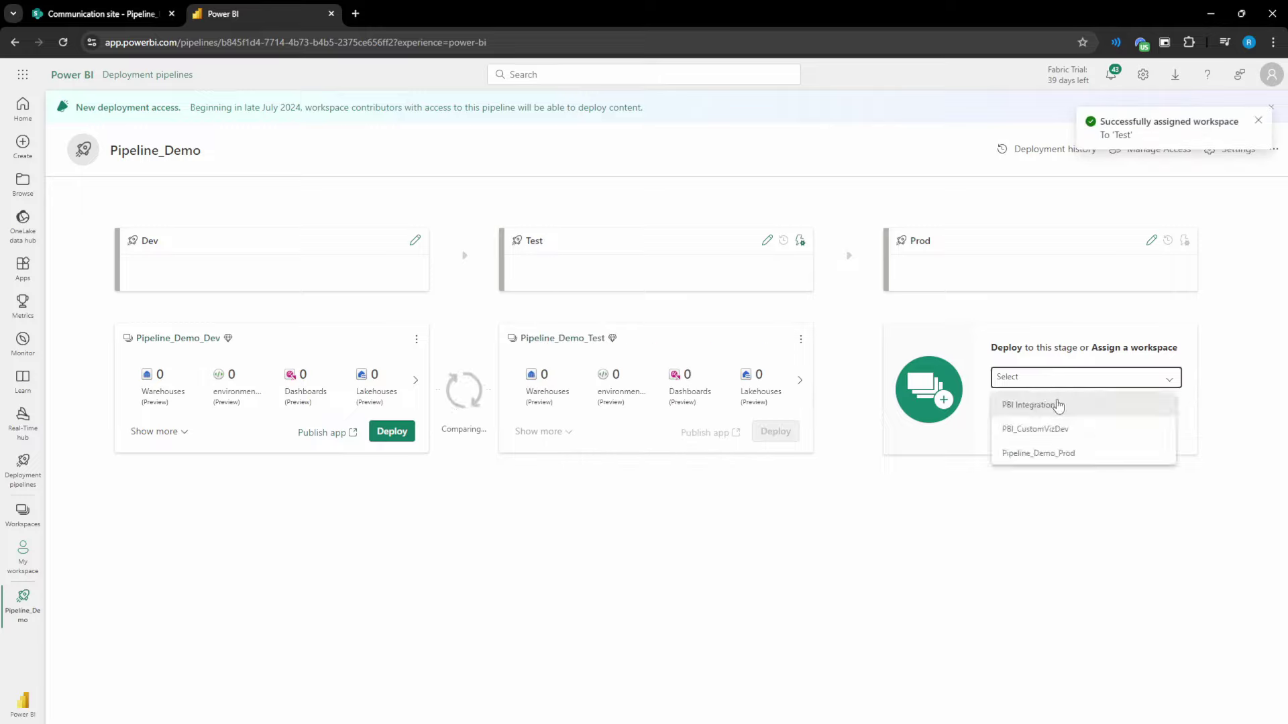
pyautogui.click(1045, 453)
pyautogui.click(1045, 428)
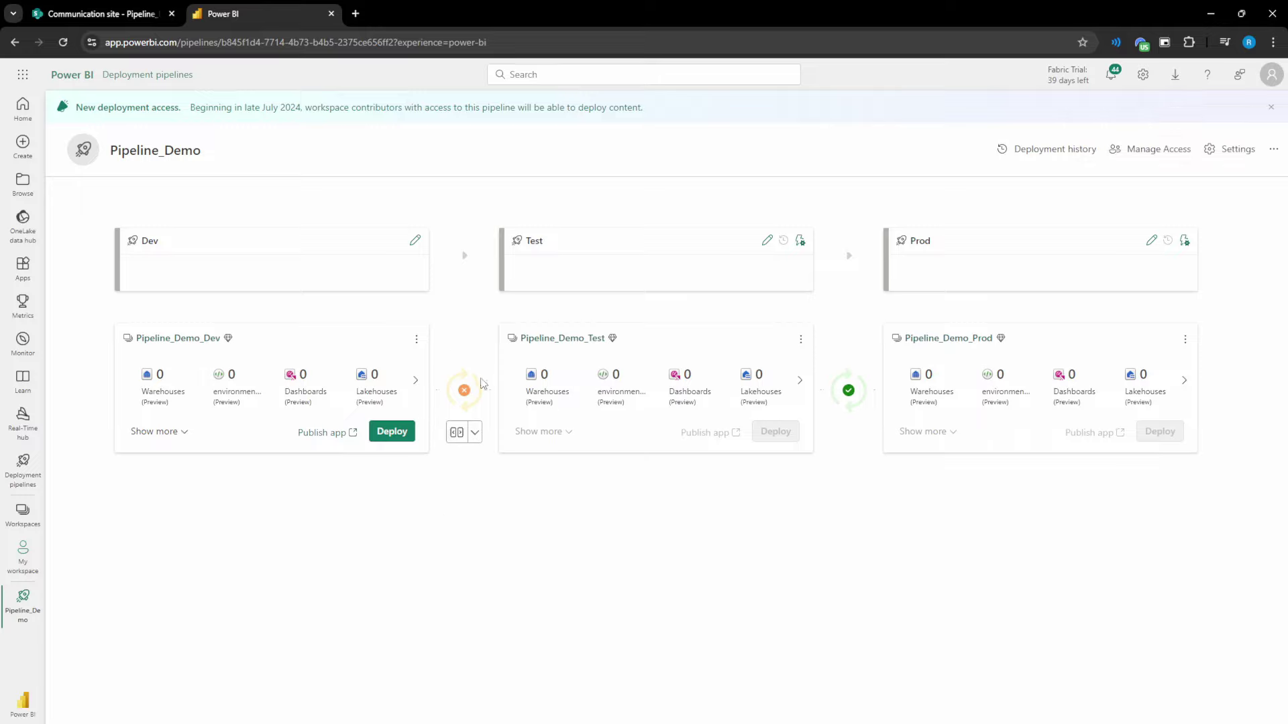
# Step: Compare the Dev and Test stages and deploy the new Pipeline_Demo report and semantic model from Dev to Test without a note
pyautogui.click(457, 432)
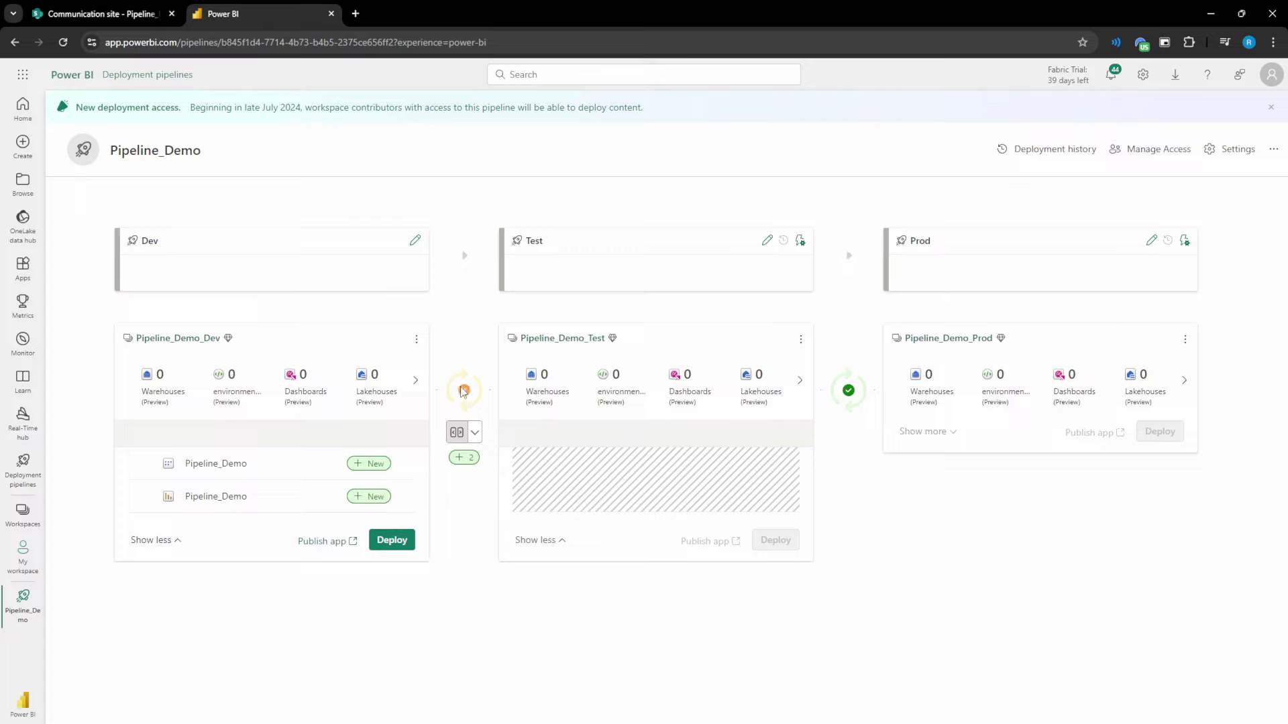
pyautogui.moveTo(465, 392)
pyautogui.click(412, 545)
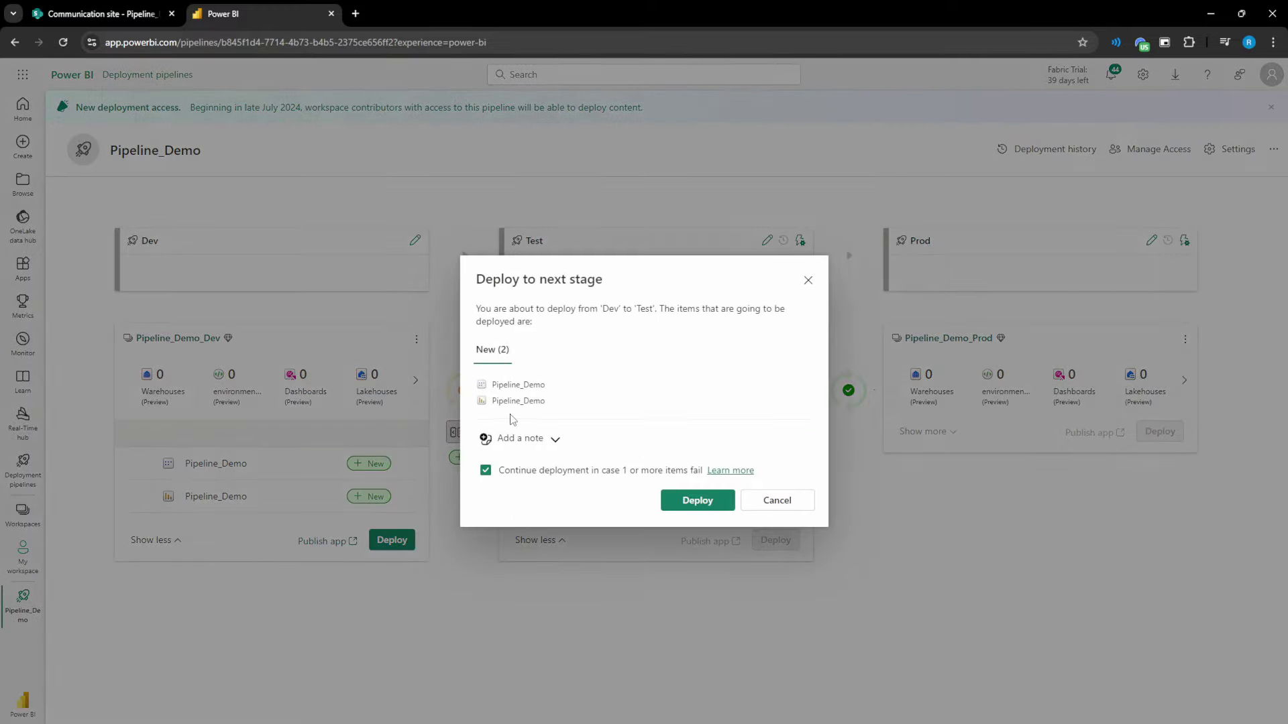
pyautogui.click(549, 441)
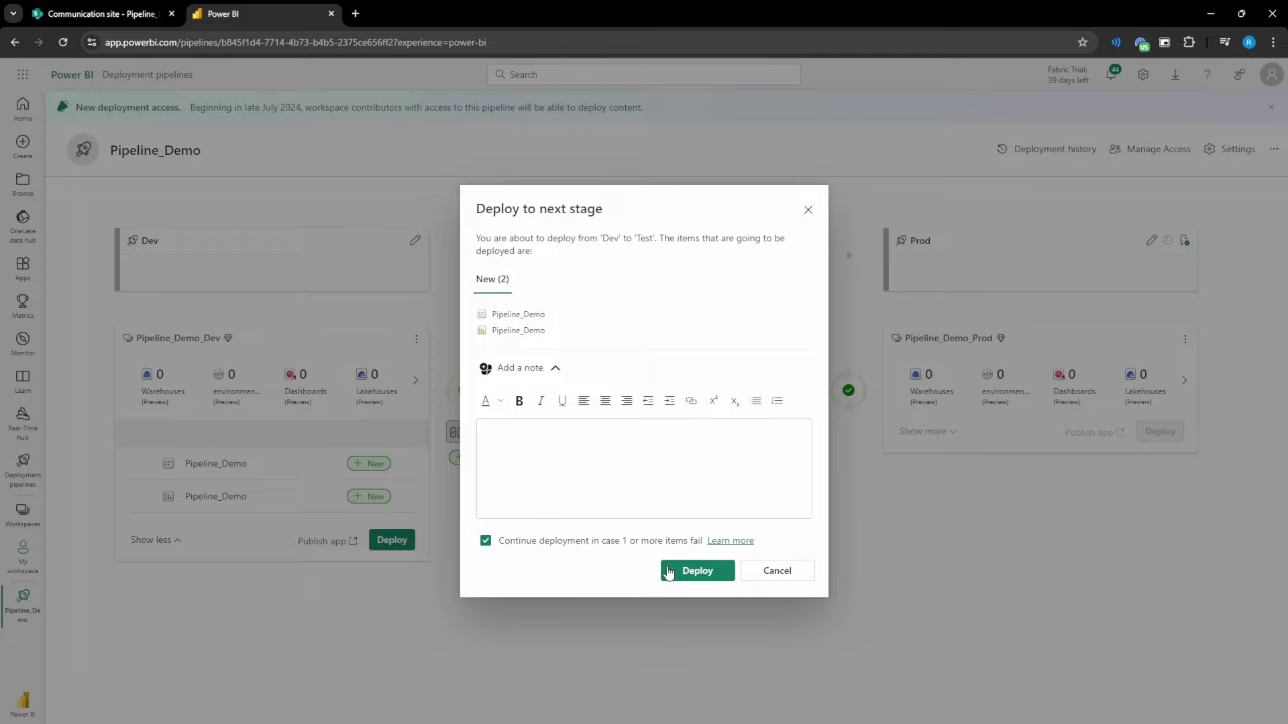
pyautogui.click(704, 575)
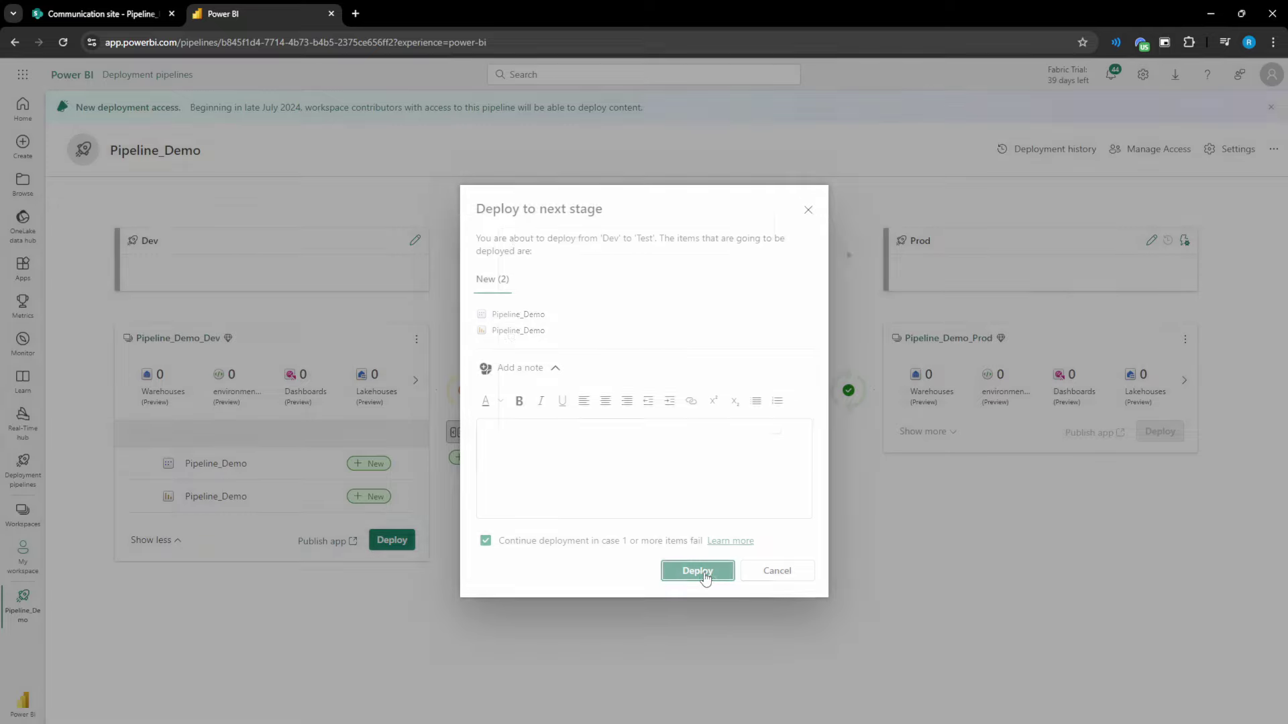
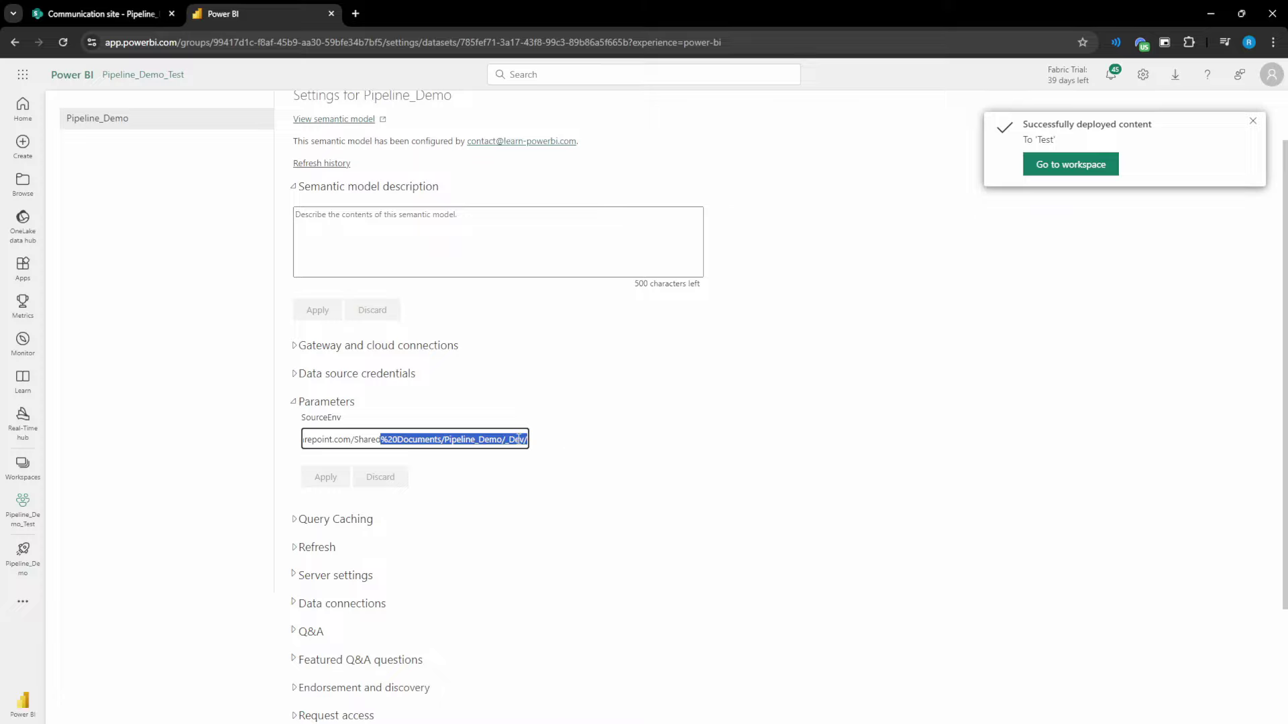
# Step: Inspect the folder part of the SourceEnv parameter in the Pipeline_Demo_Test semantic model settings
pyautogui.tripleClick(519, 438)
pyautogui.click(524, 441)
pyautogui.doubleClick(513, 438)
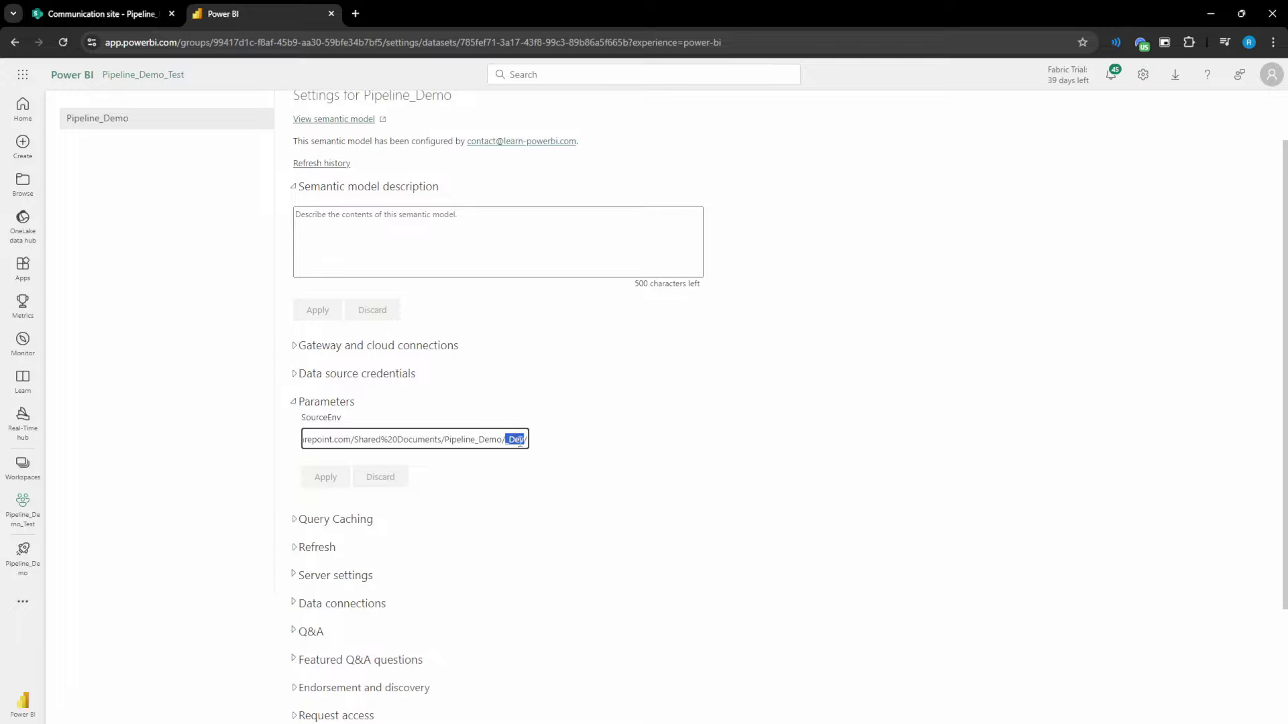
pyautogui.click(124, 462)
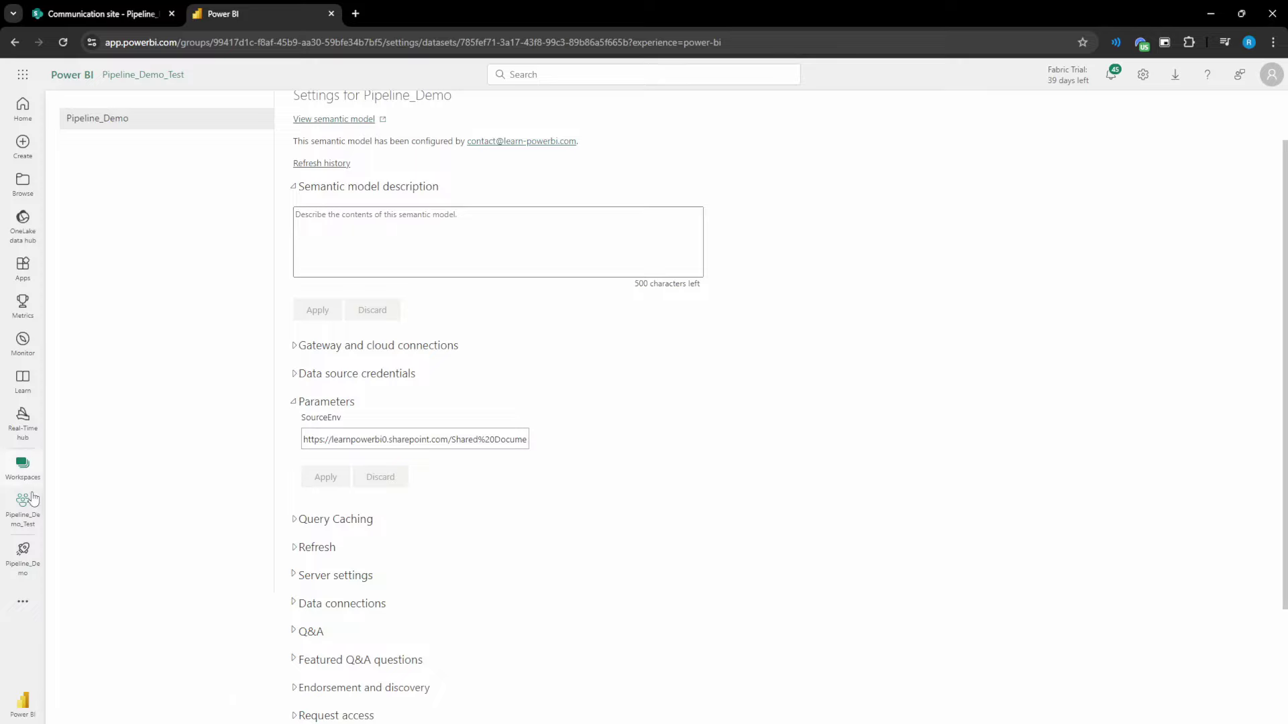
# Step: Return to the Pipeline_Demo pipeline and add a parameter rule for the semantic model in the Test stage's deployment rules
pyautogui.click(22, 557)
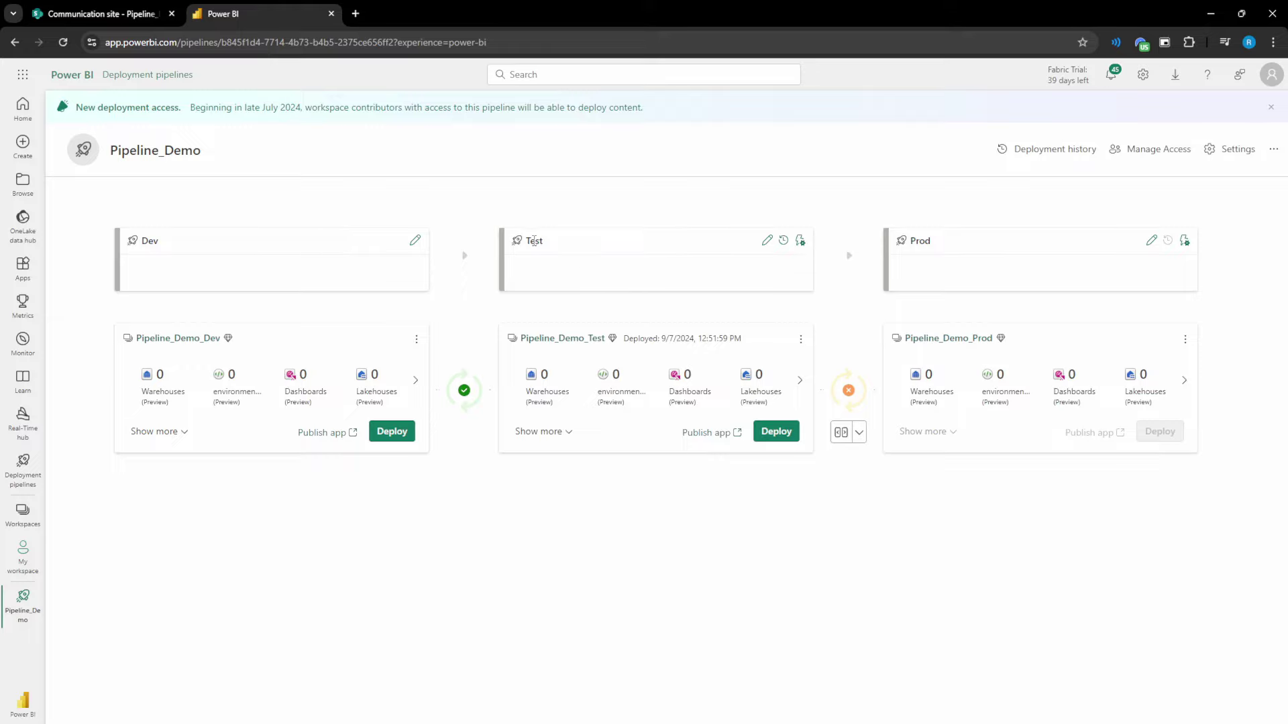
pyautogui.click(801, 243)
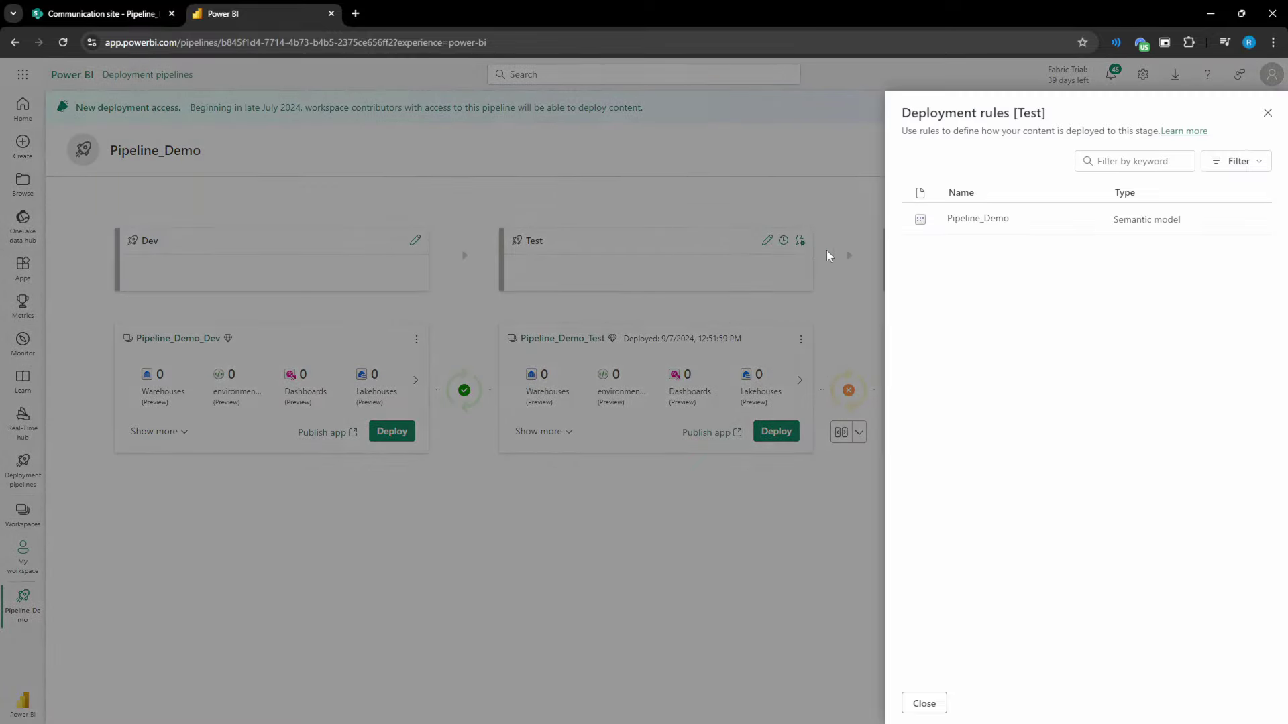
pyautogui.click(973, 232)
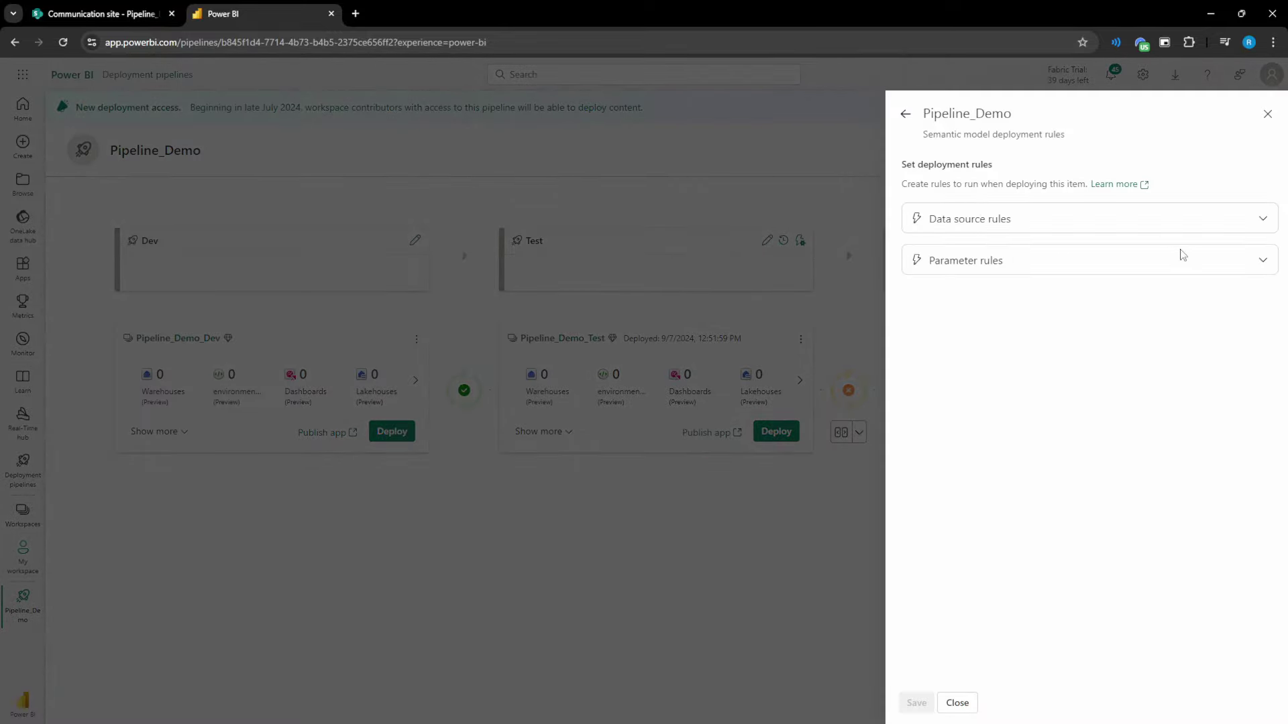
pyautogui.click(1235, 261)
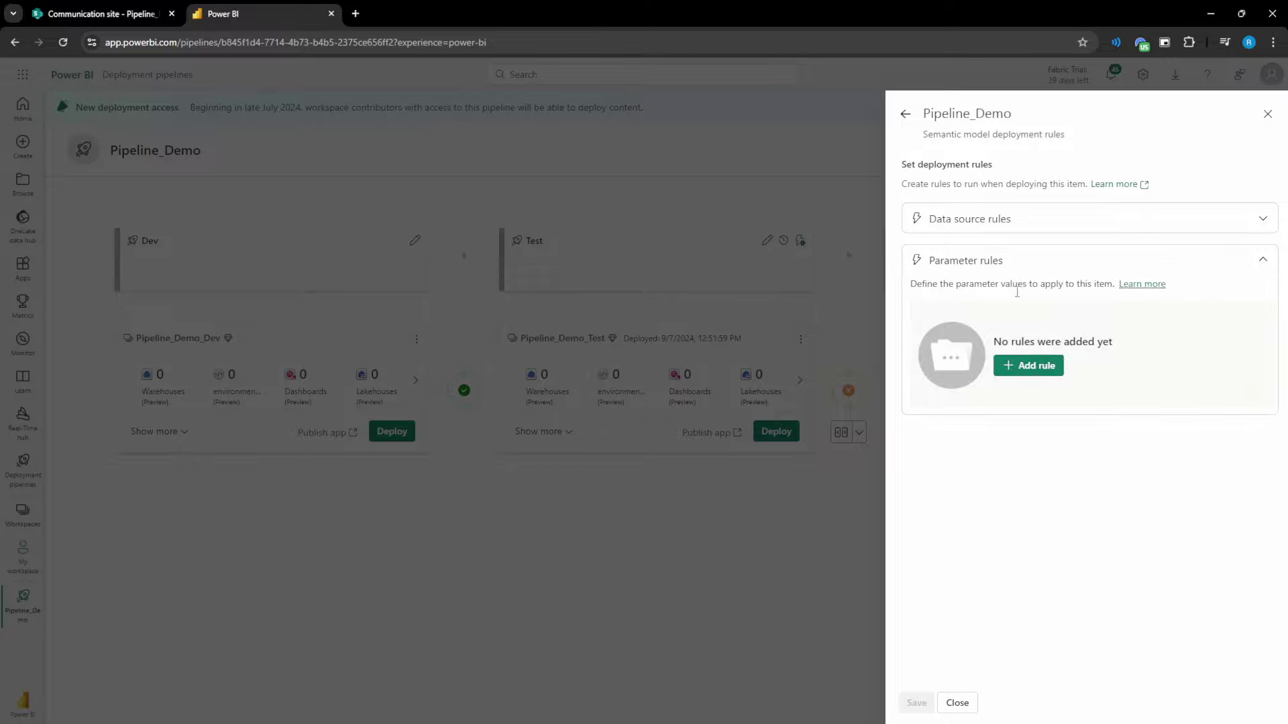
pyautogui.click(1031, 368)
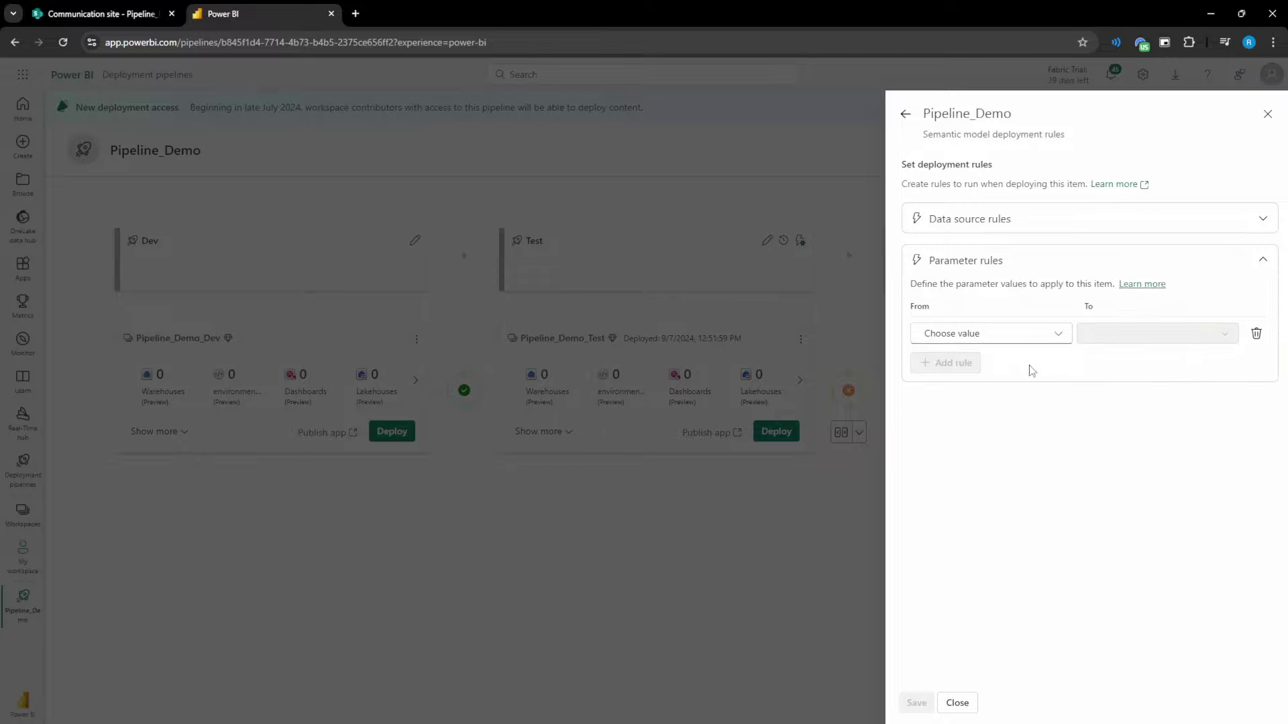
# Step: Make the rule replace SourceEnv with an Other value, changing the final folder of the SharePoint path to _Test/
pyautogui.click(1058, 333)
pyautogui.click(966, 360)
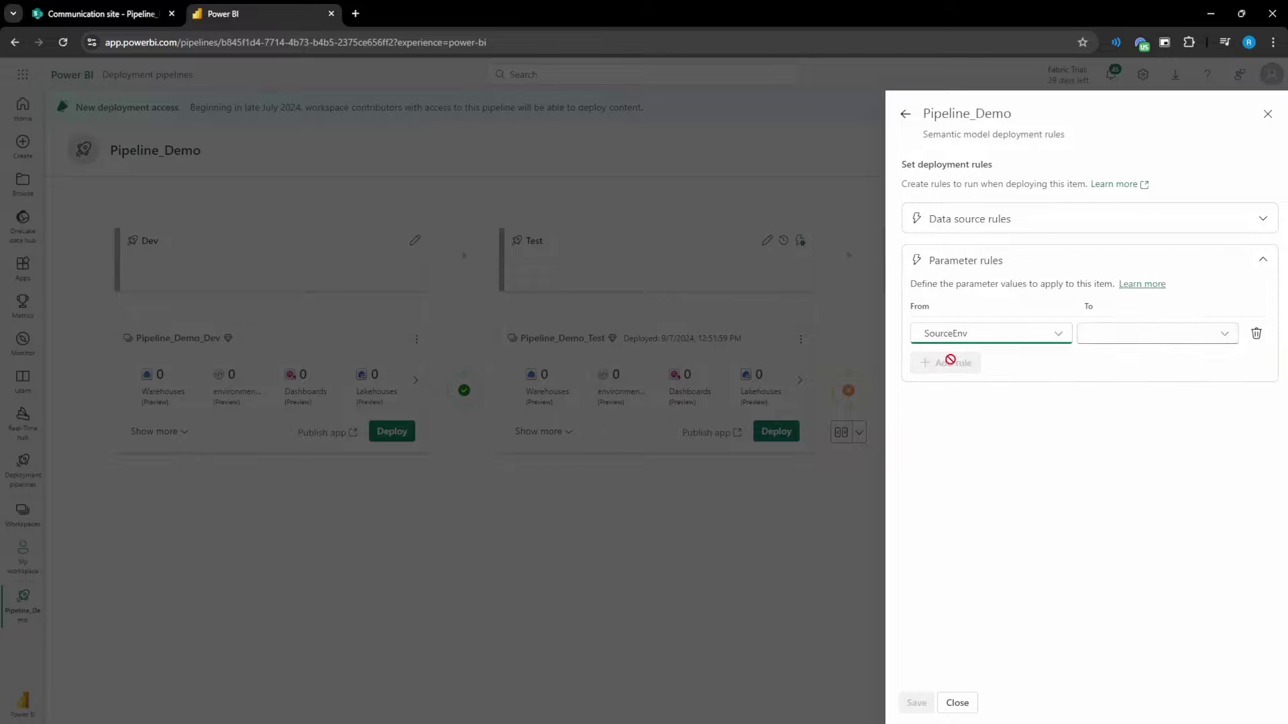
pyautogui.click(1198, 336)
pyautogui.click(1143, 385)
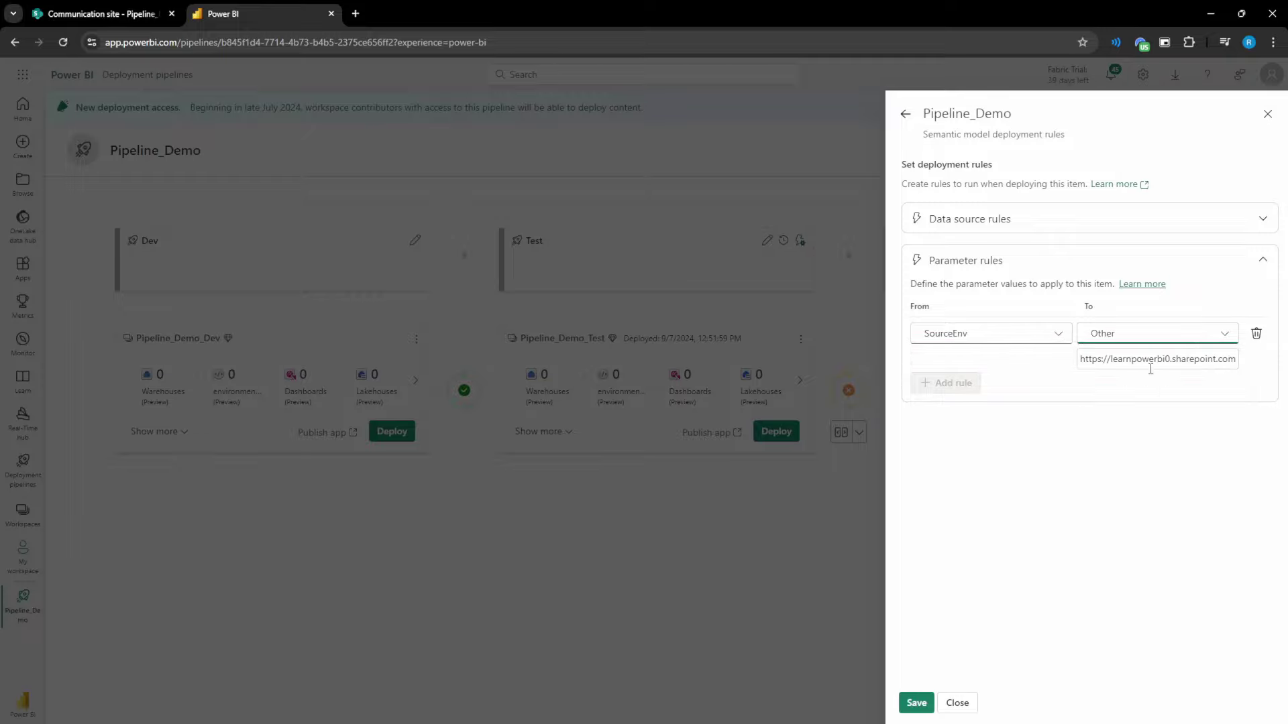
pyautogui.moveTo(1198, 368); pyautogui.dragTo(1277, 374)
pyautogui.doubleClick(1223, 360)
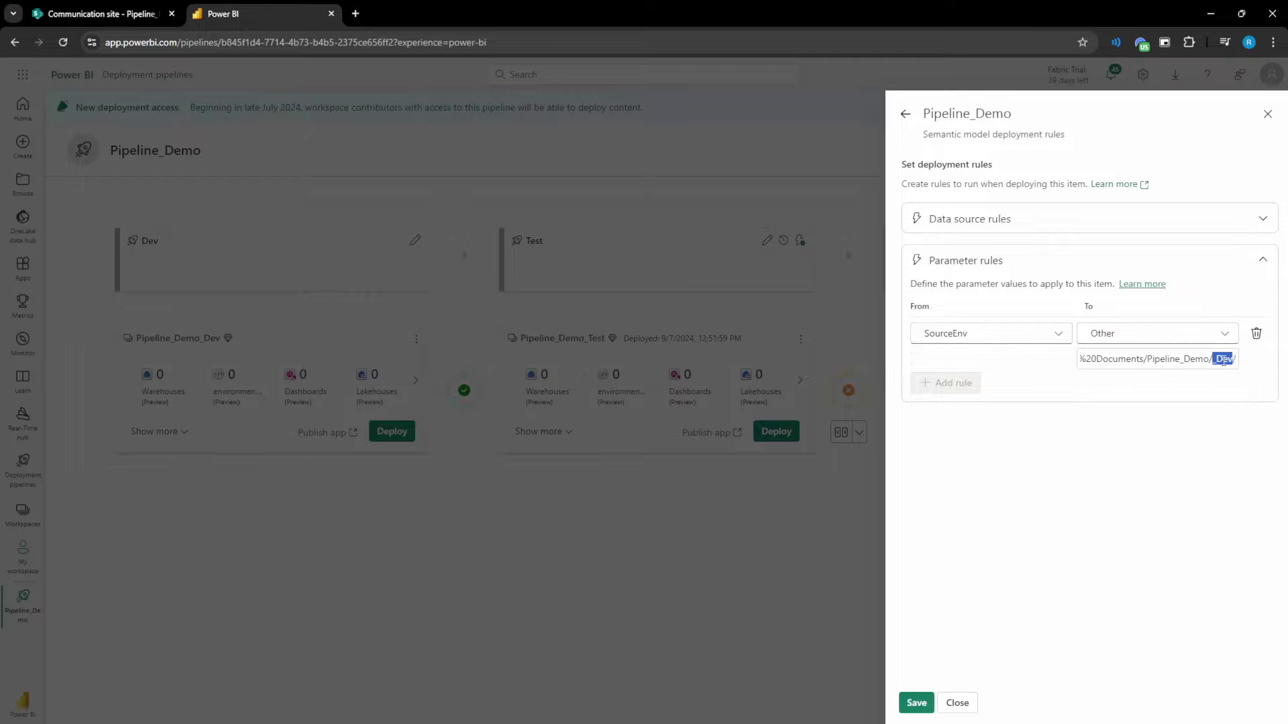
pyautogui.write('_Test')
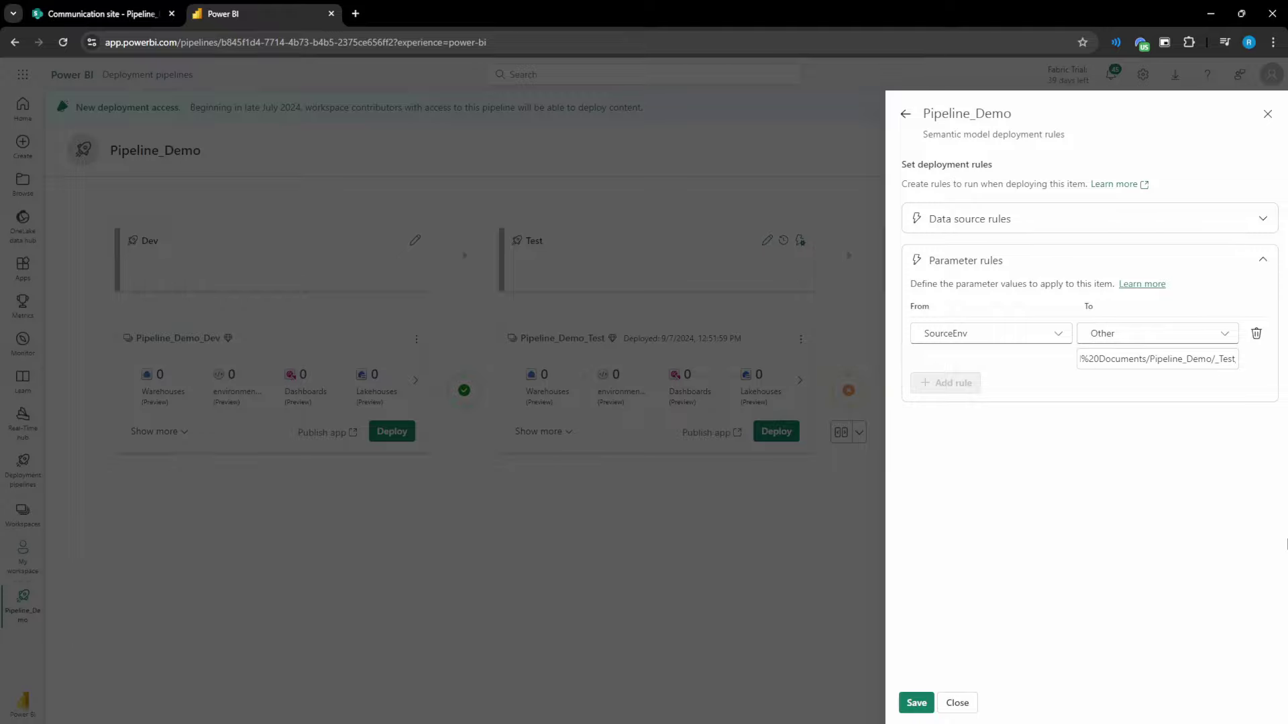
pyautogui.write('/')
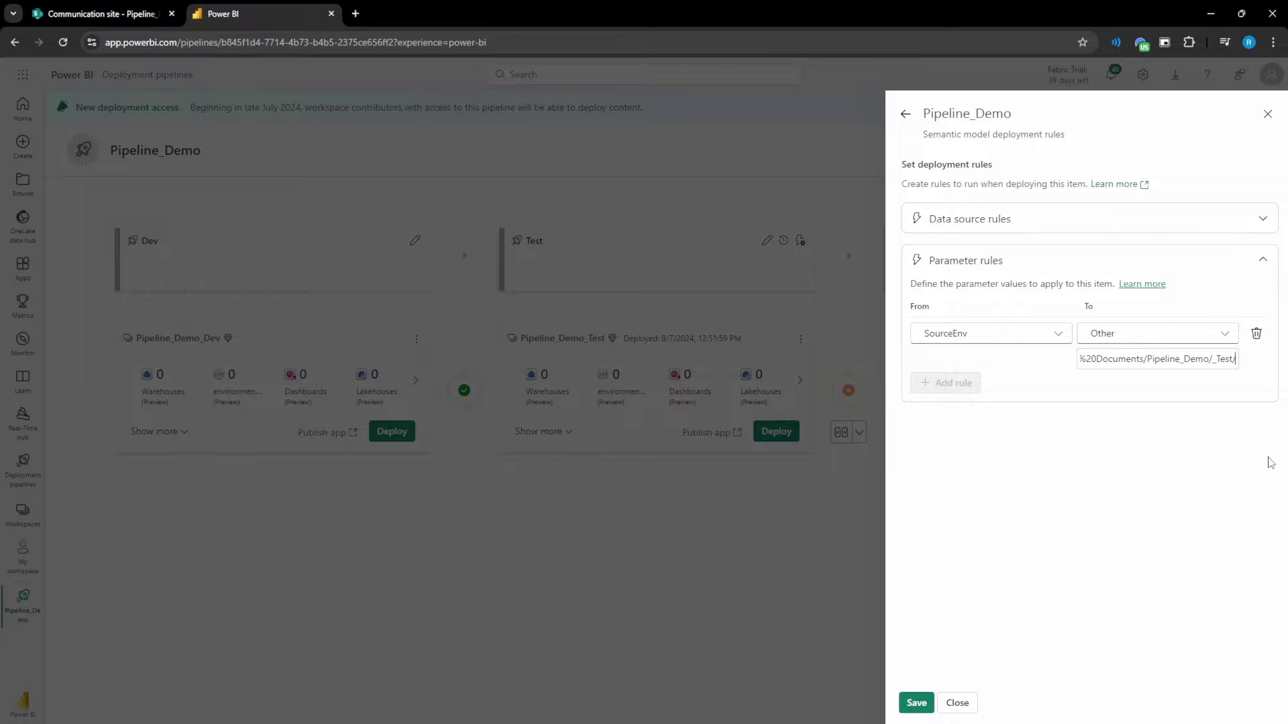
# Step: Check the rule's folder path against the Test folder name in the SharePoint Pipeline_Demo library
pyautogui.hotkey('ctrl', 'shift', 'Tab')
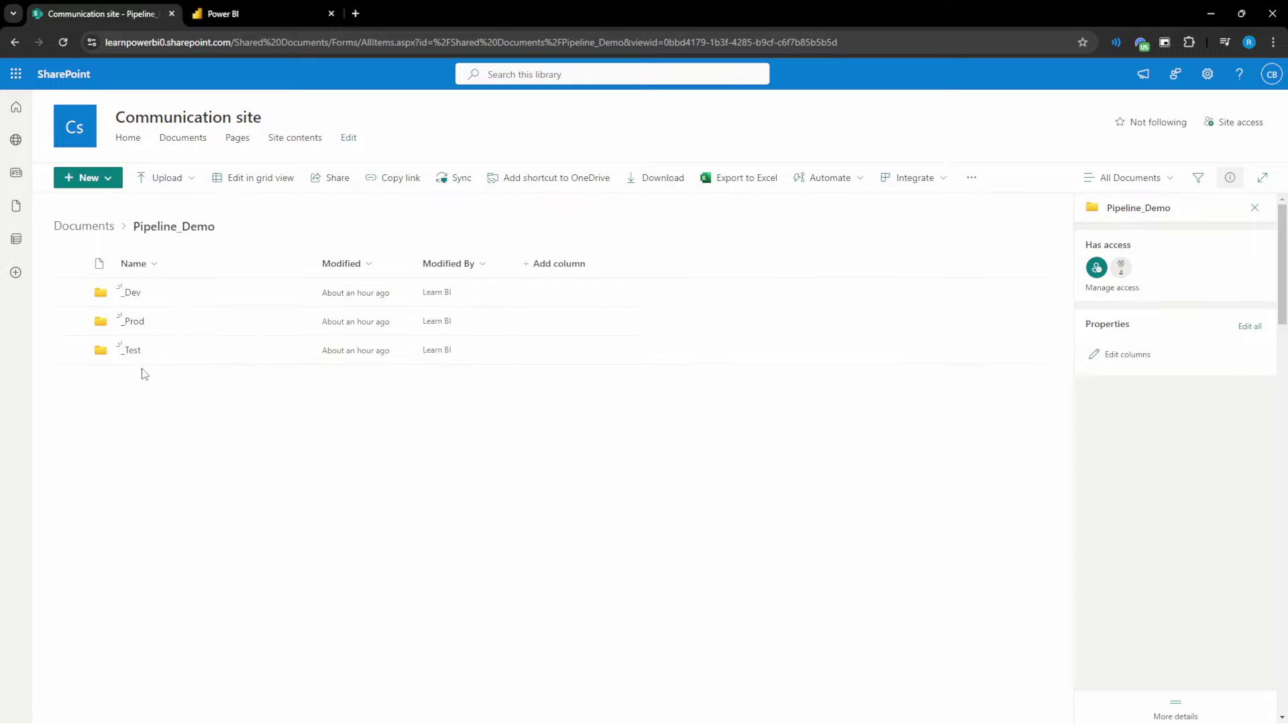
pyautogui.hotkey('ctrl', 'Tab')
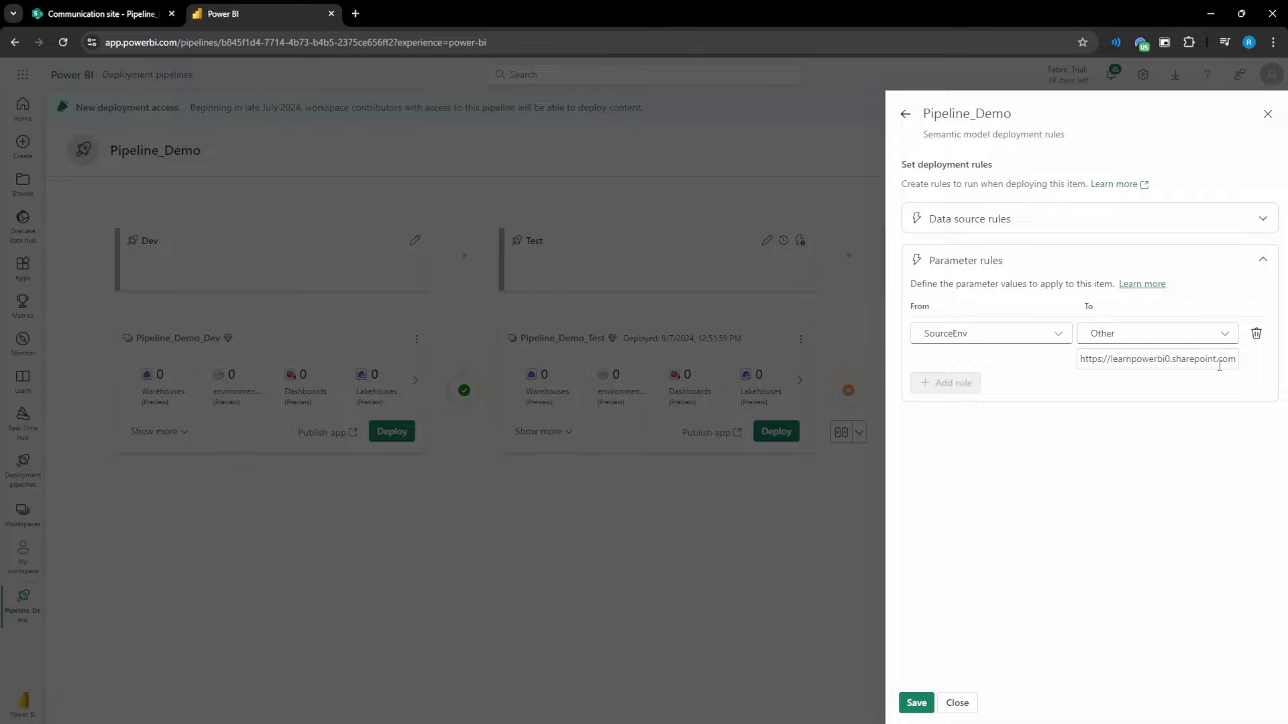
pyautogui.moveTo(1219, 354); pyautogui.dragTo(1264, 365)
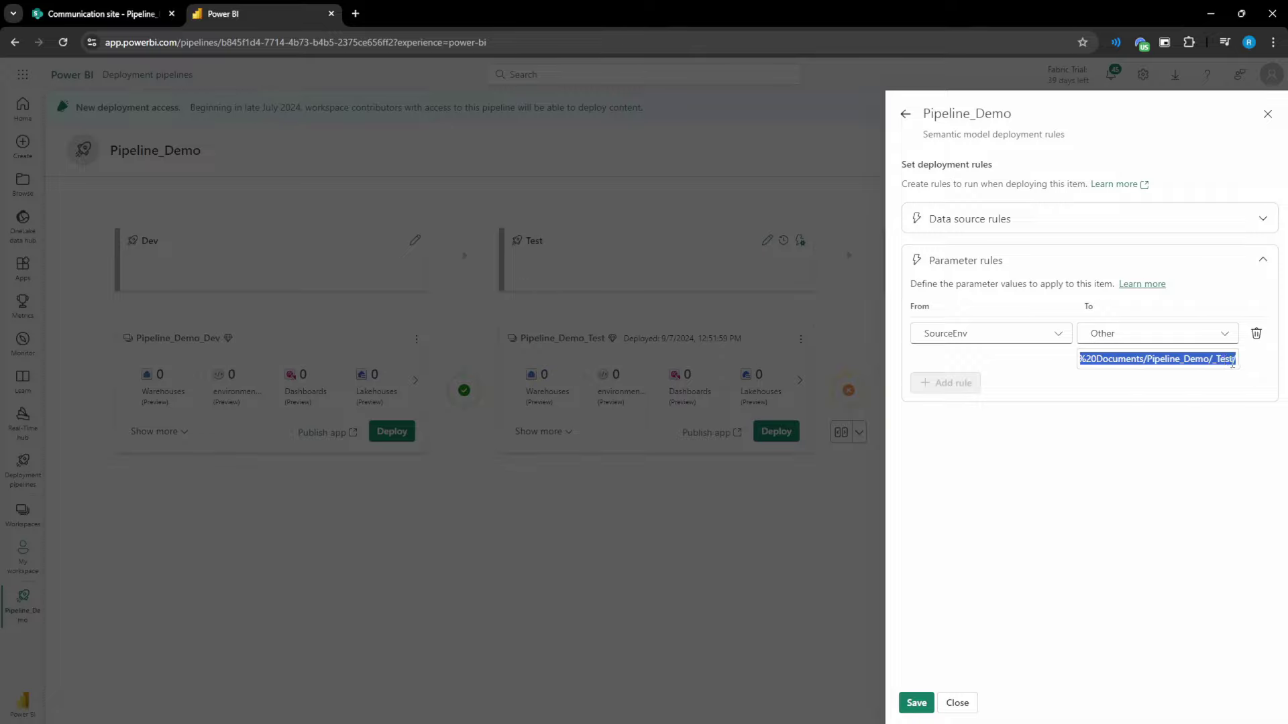
pyautogui.click(1234, 363)
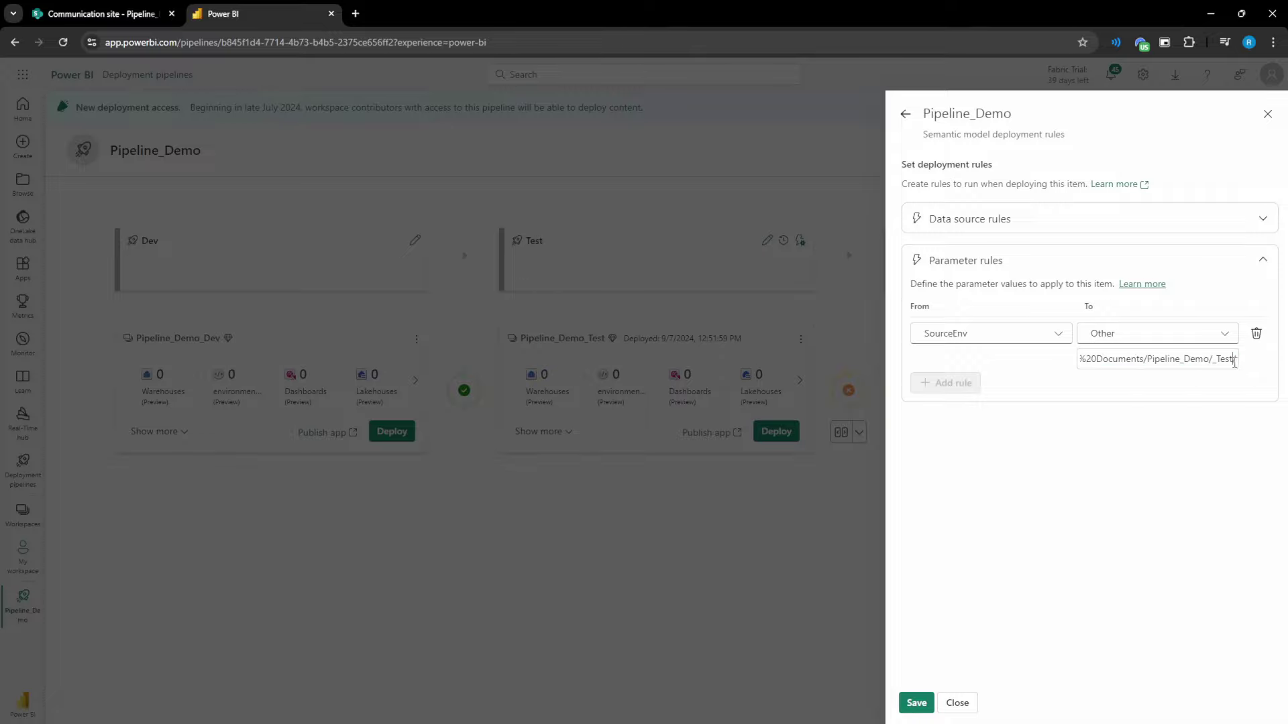
# Step: Save the Test stage's parameter rule, close the deployment rules, and redeploy the changed semantic model from Dev to Test
pyautogui.click(916, 702)
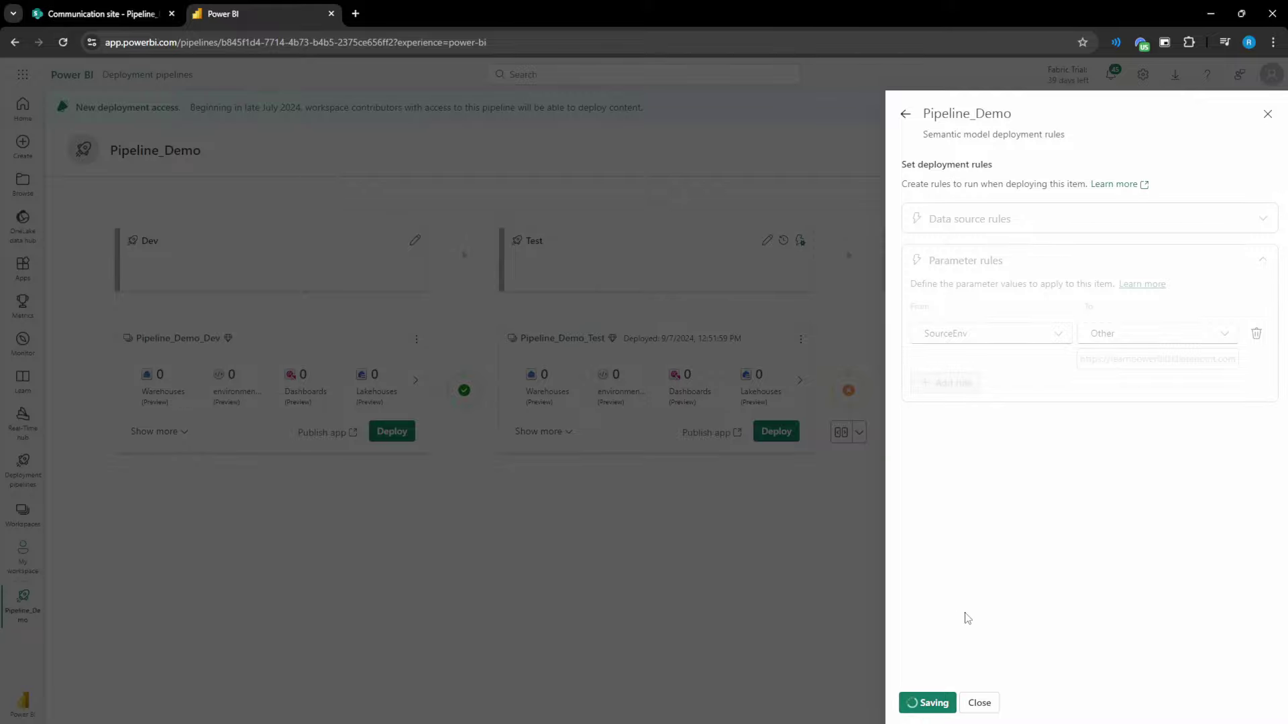
pyautogui.click(966, 701)
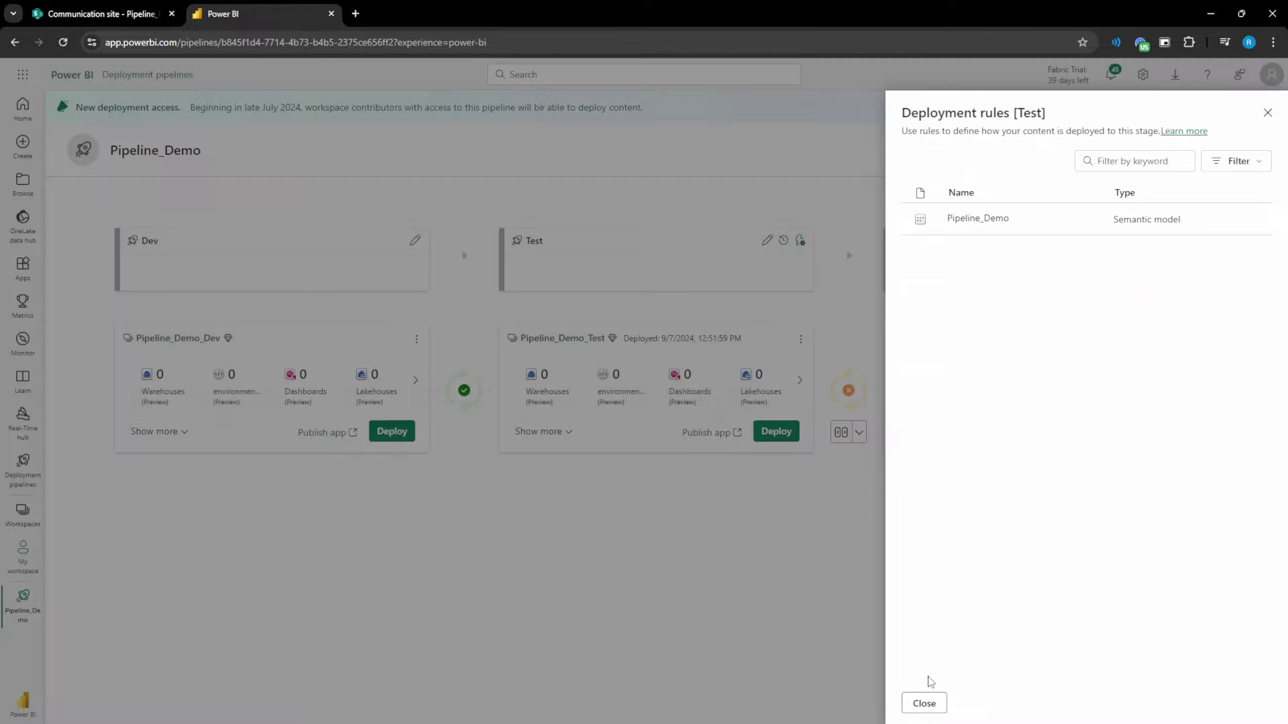
pyautogui.click(929, 703)
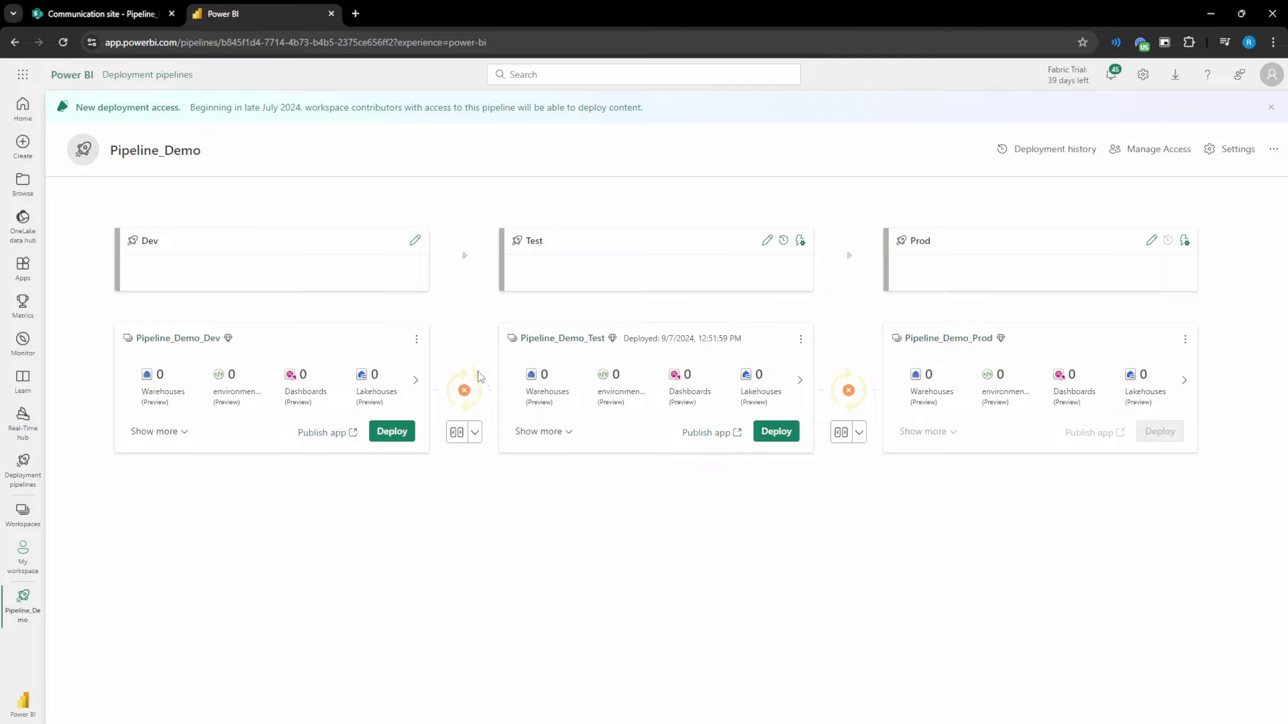
pyautogui.click(393, 433)
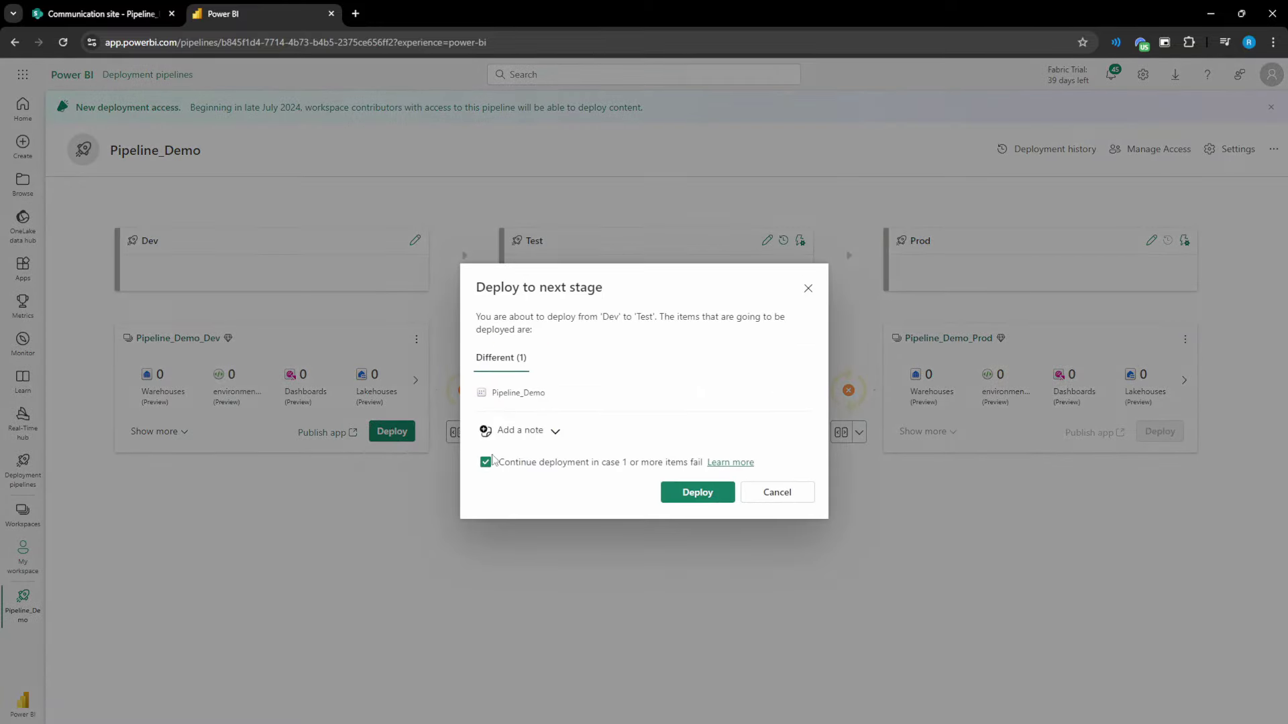
pyautogui.click(682, 496)
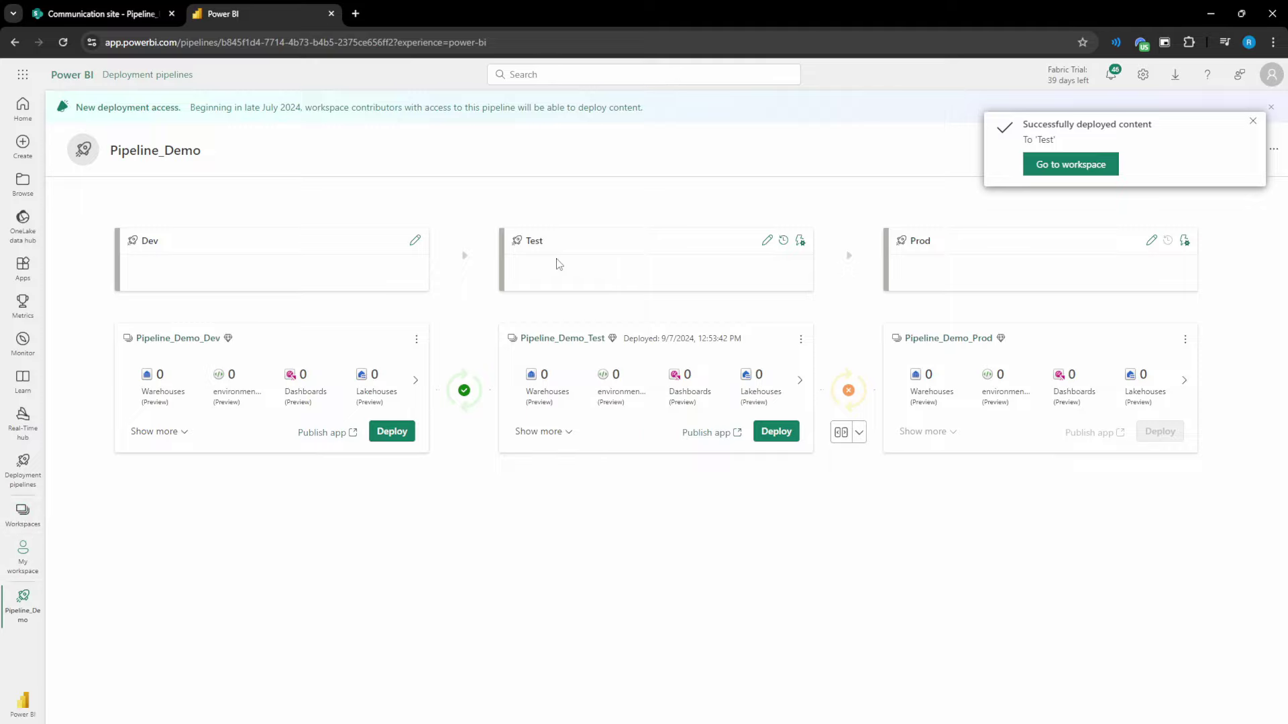
# Step: Open the settings of the Pipeline_Demo semantic model in the Pipeline_Demo_Test workspace
pyautogui.click(24, 518)
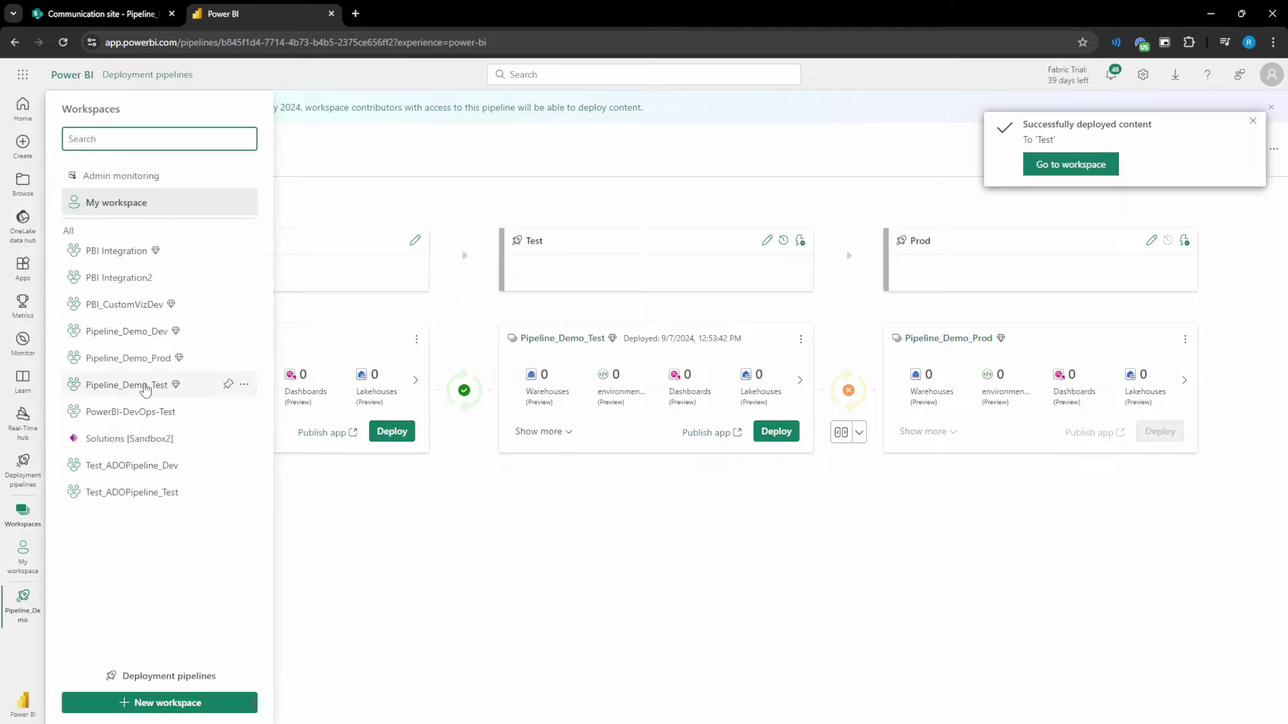
pyautogui.click(121, 386)
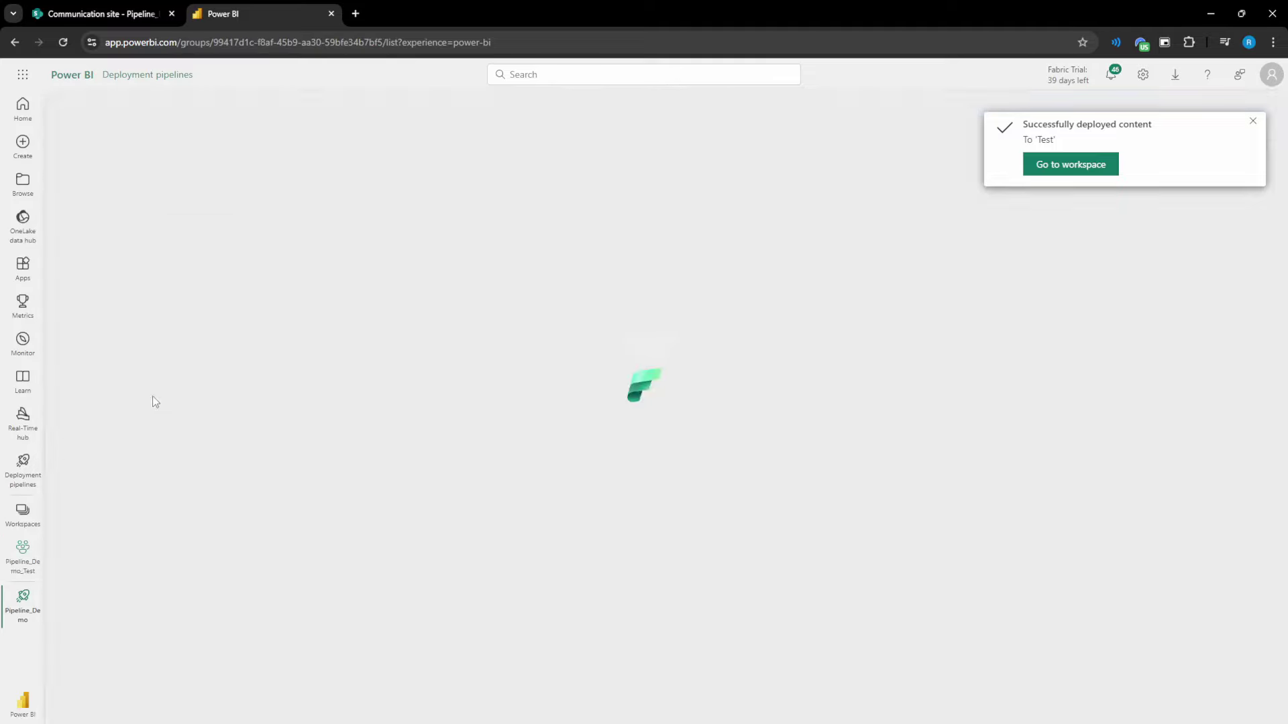
pyautogui.click(374, 275)
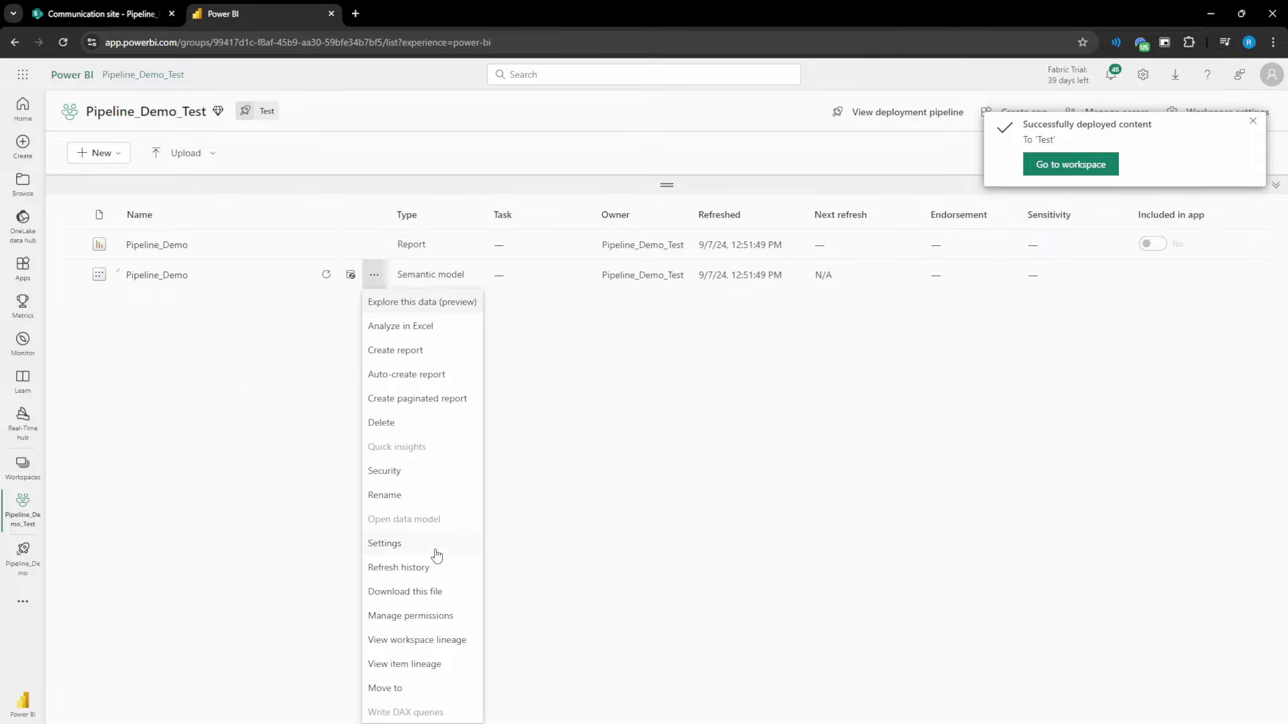
pyautogui.click(410, 542)
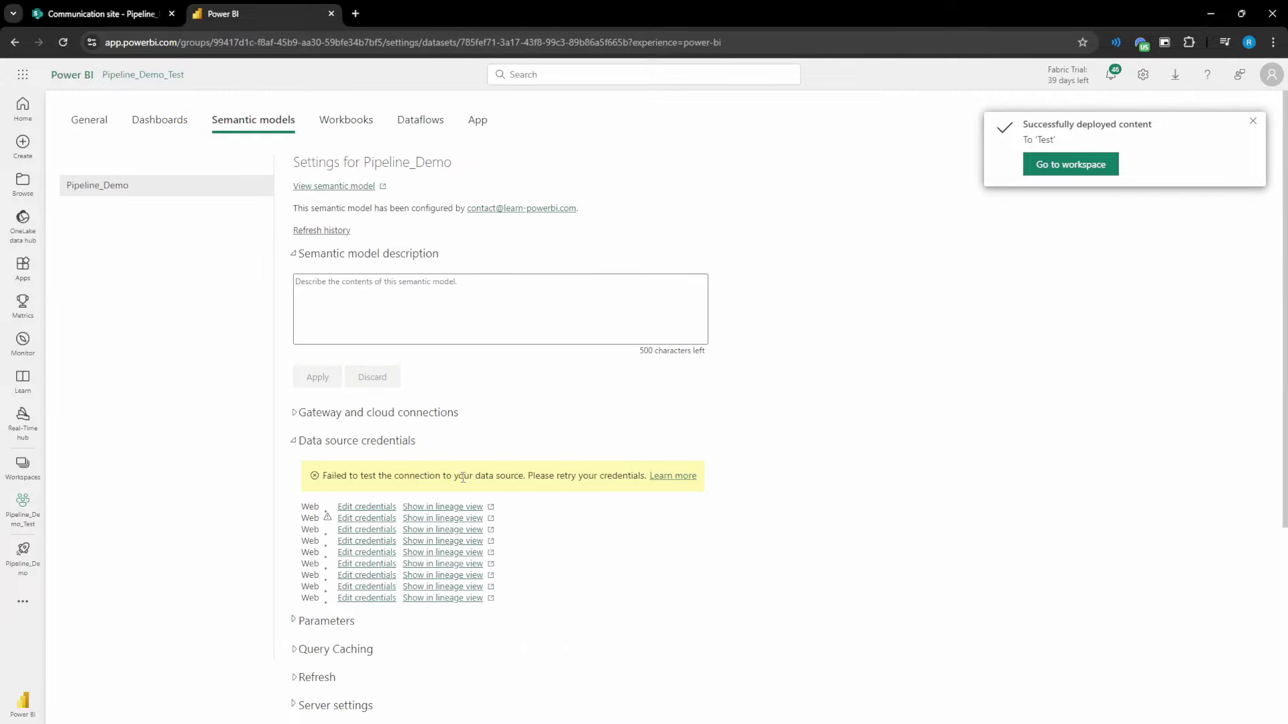
# Step: Expand the semantic model's parameters and examine the folder at the end of the SourceEnv path
pyautogui.click(327, 621)
pyautogui.scroll(-2, 328, 604)
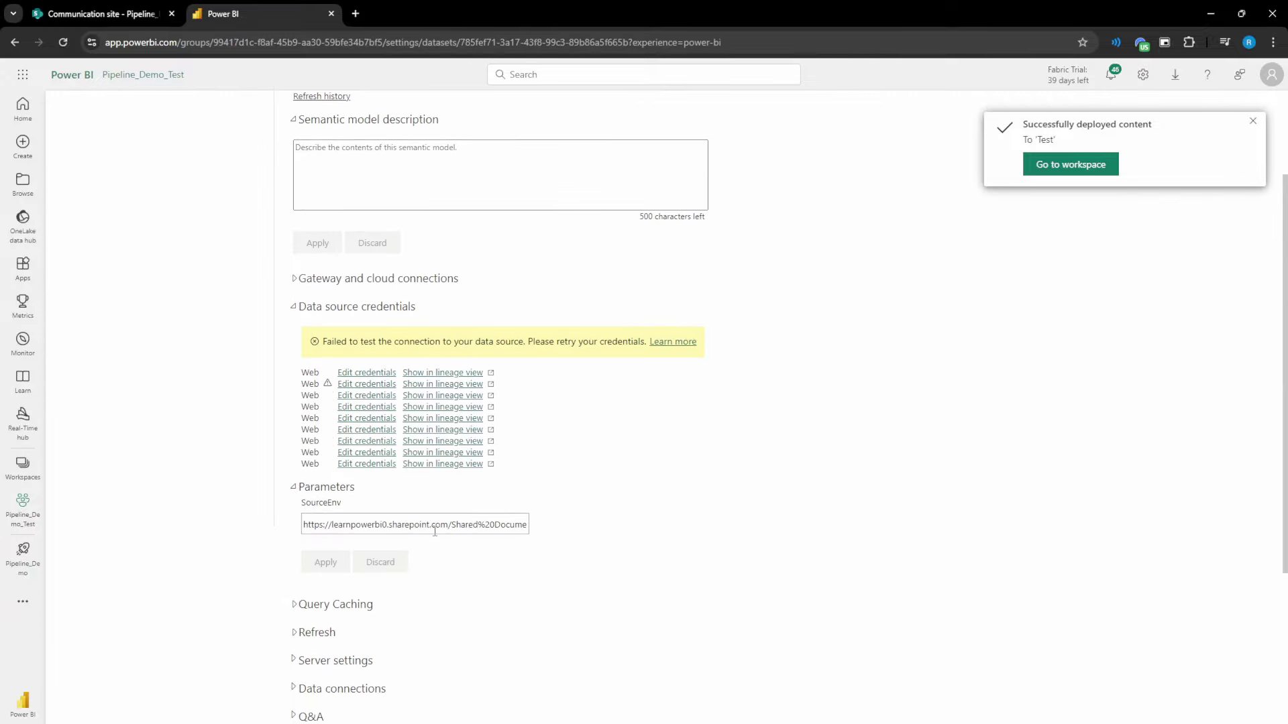
pyautogui.moveTo(435, 532); pyautogui.dragTo(544, 538)
pyautogui.click(505, 524)
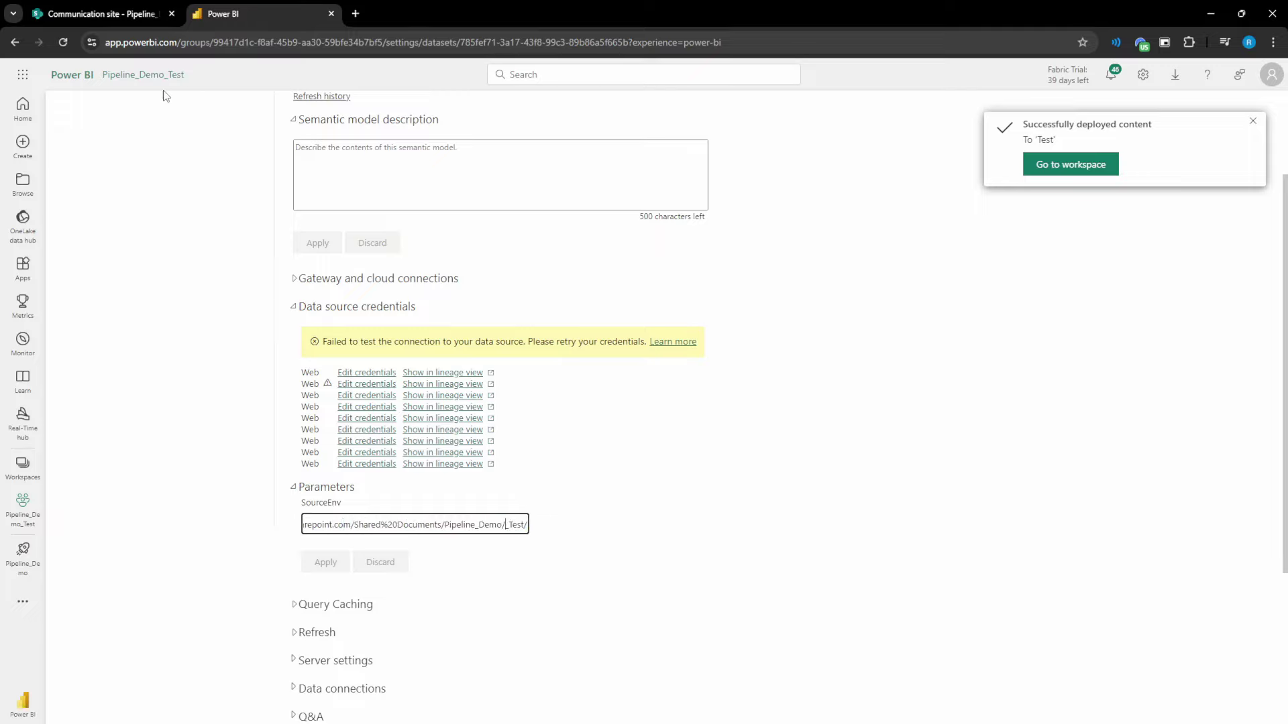
pyautogui.doubleClick(518, 524)
pyautogui.click(517, 523)
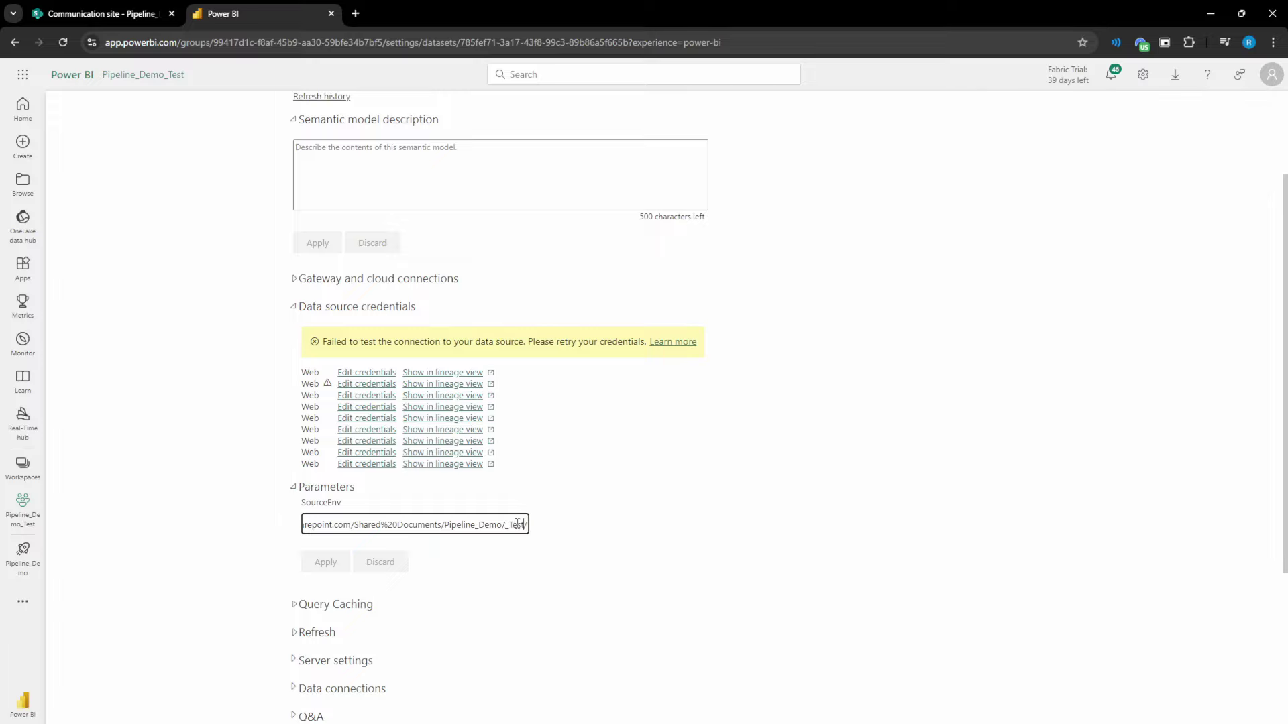
# Step: Configure the flagged Web data source's credentials with OAuth2 authentication and Organizational privacy level, and sign in with the existing account
pyautogui.click(368, 384)
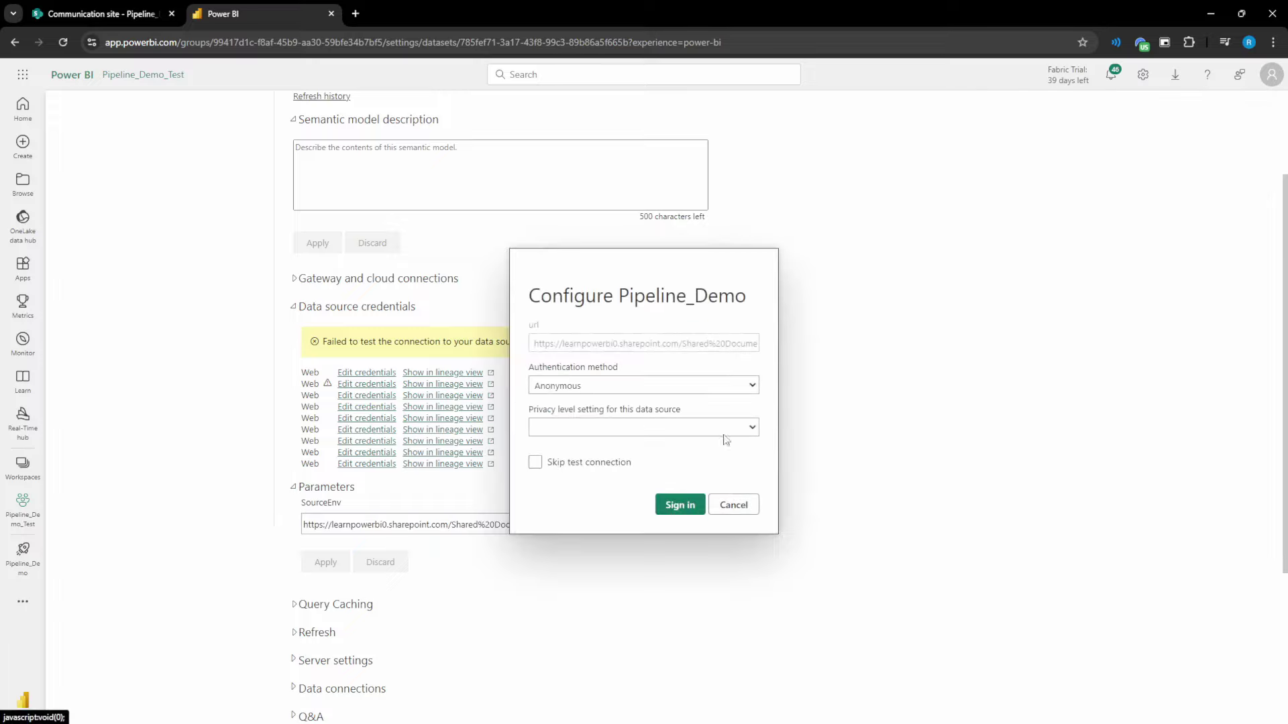
pyautogui.click(585, 385)
pyautogui.click(578, 450)
pyautogui.click(591, 428)
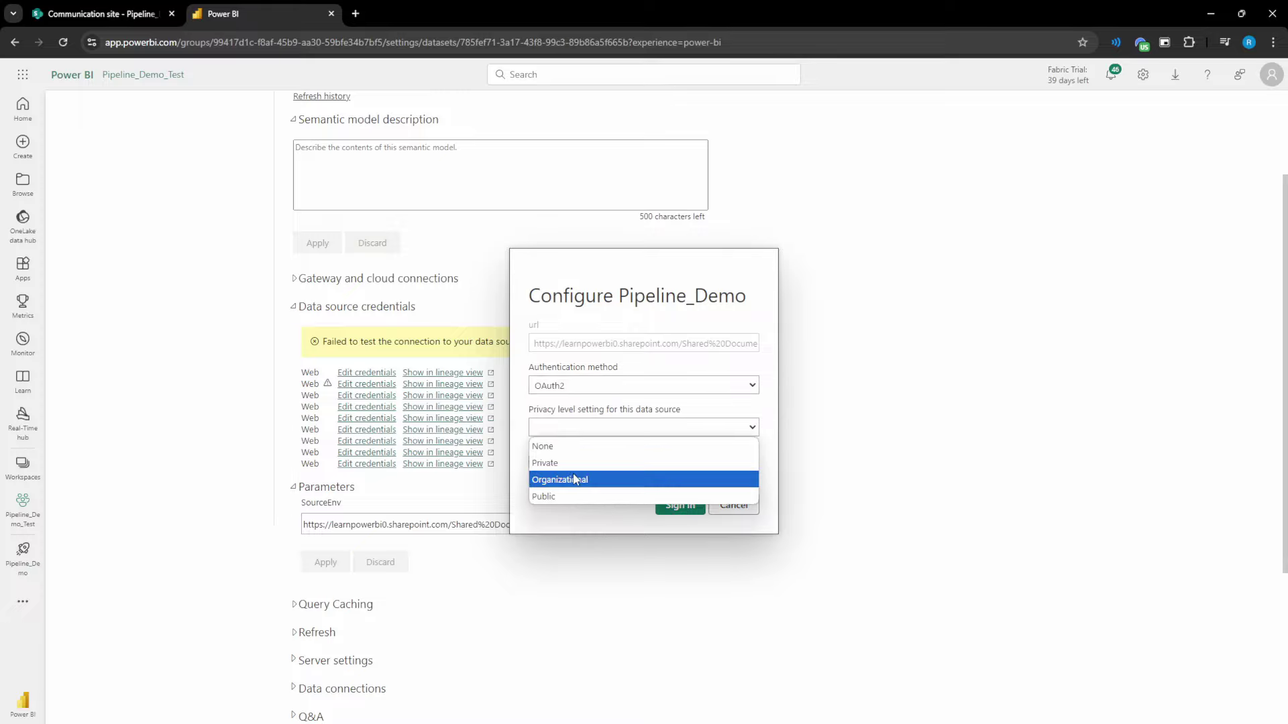
pyautogui.click(571, 477)
pyautogui.click(679, 509)
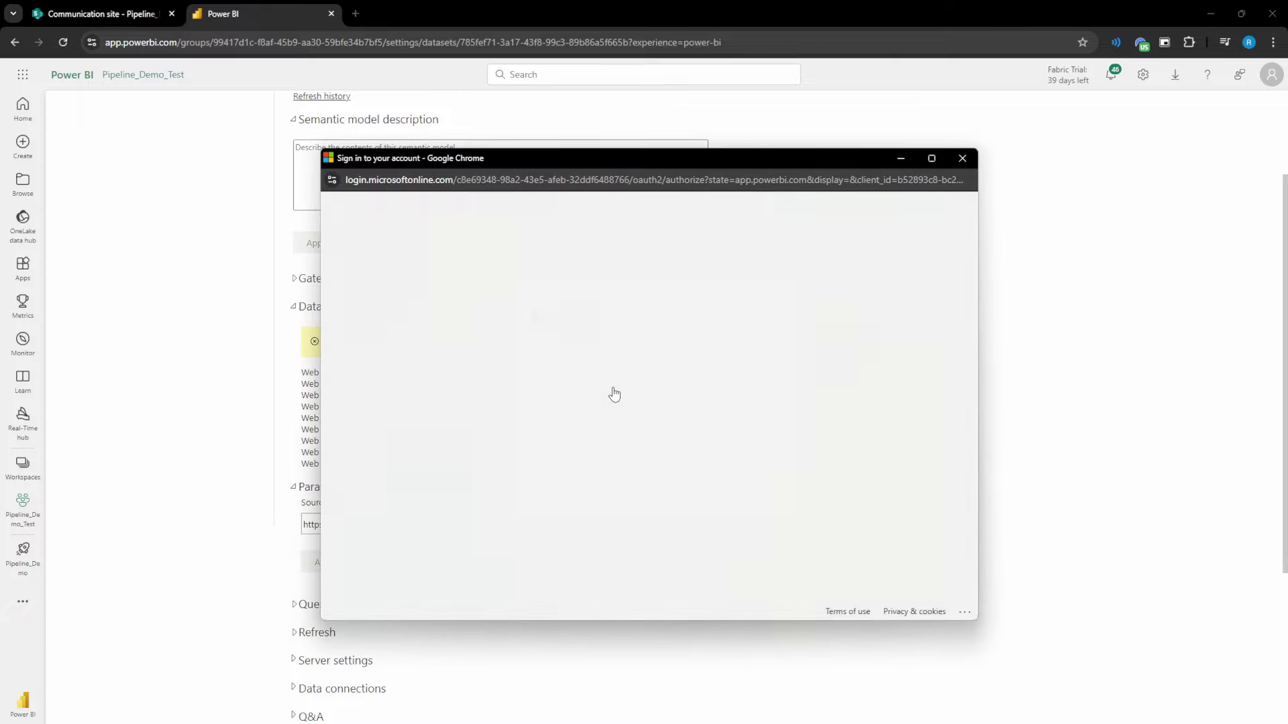
pyautogui.click(614, 401)
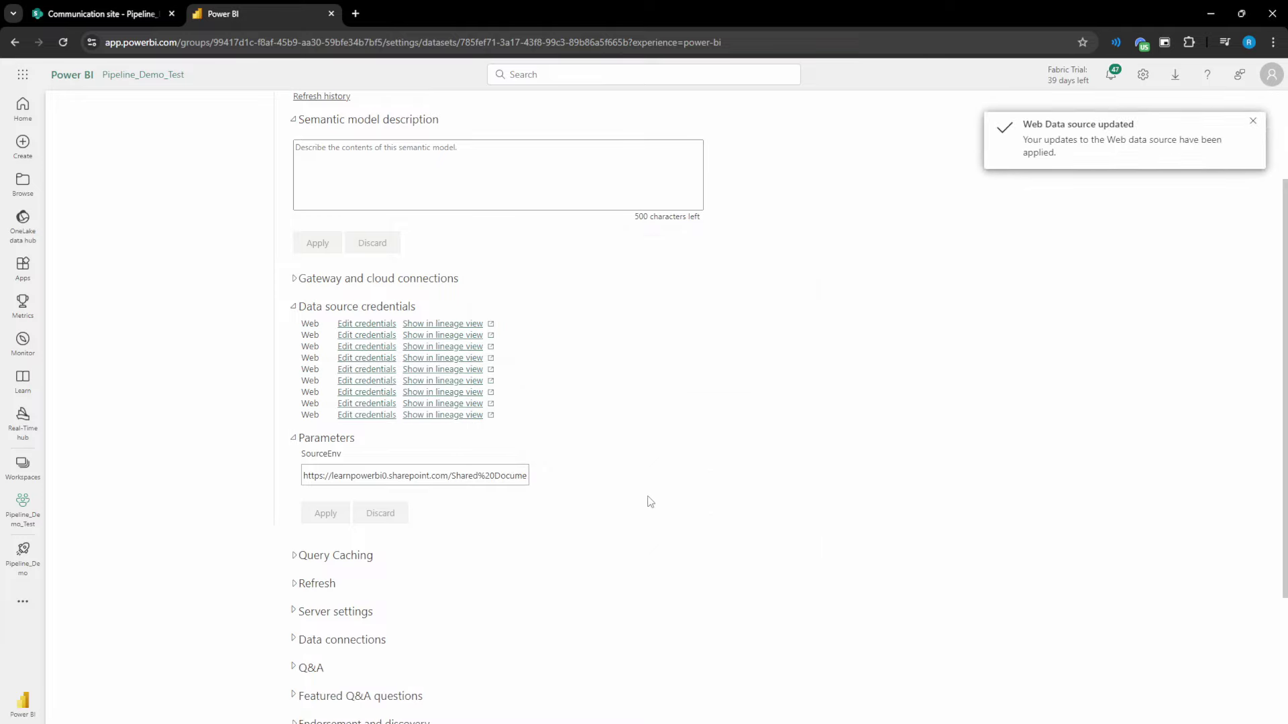
# Step: Examine the folder at the end of the Test semantic model's SourceEnv path
pyautogui.moveTo(496, 481); pyautogui.dragTo(578, 485)
pyautogui.click(522, 482)
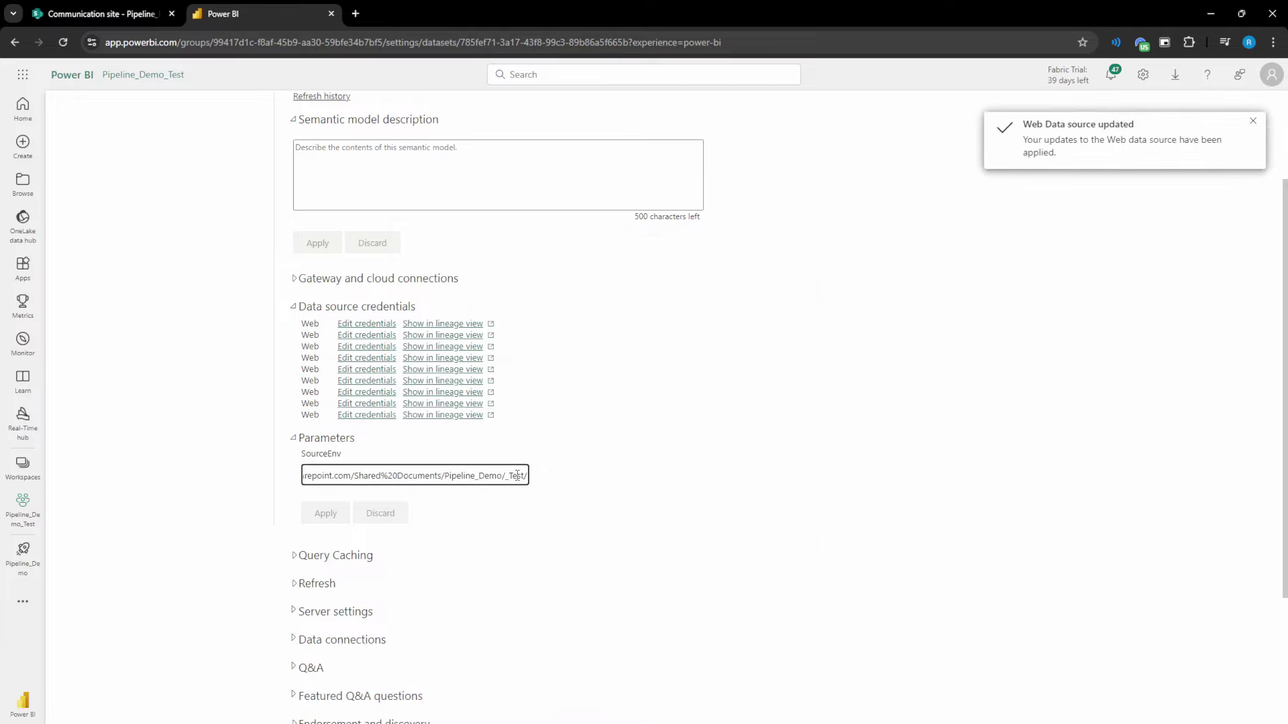
pyautogui.doubleClick(515, 475)
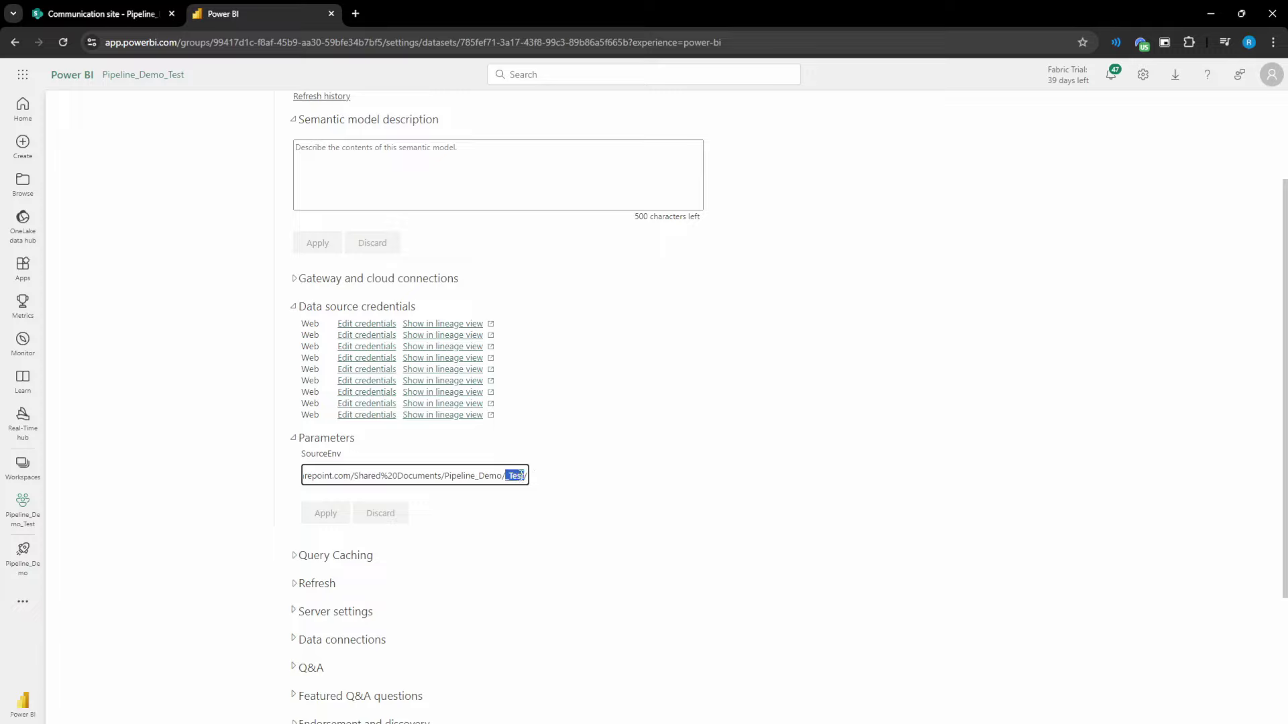
pyautogui.click(189, 494)
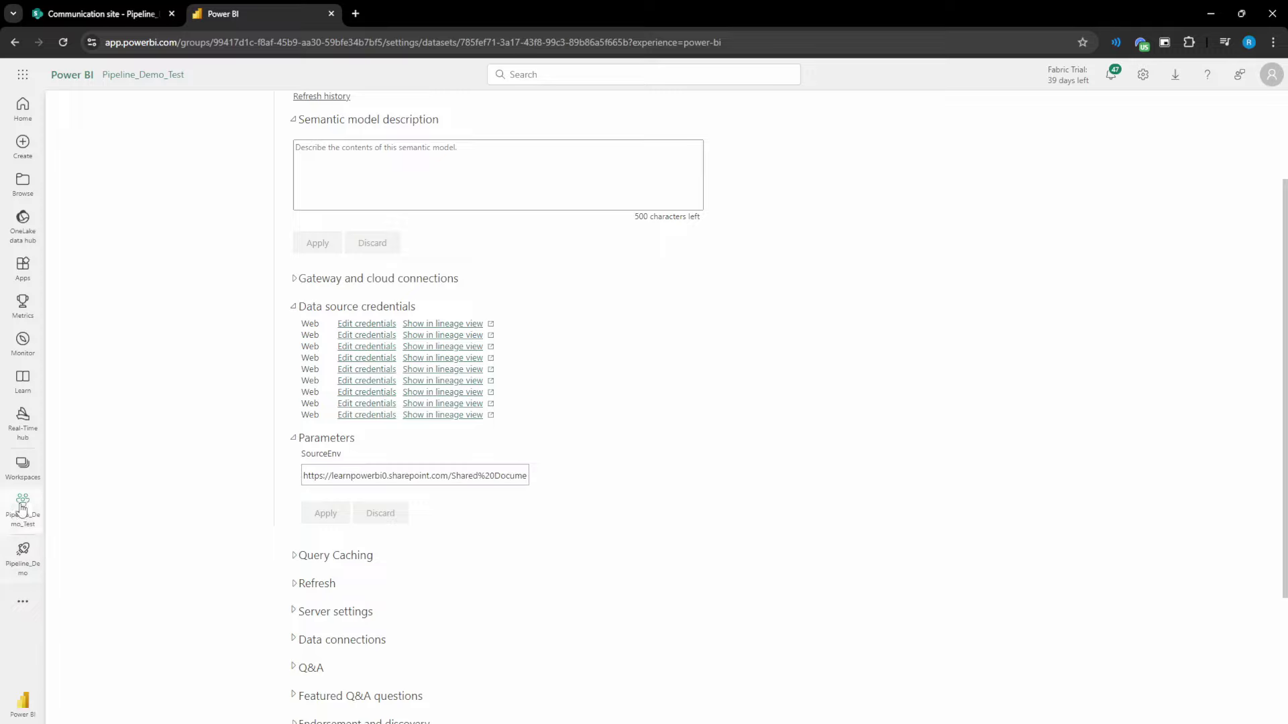
# Step: Return to the Pipeline_Demo deployment pipeline and deploy the Test stage's content to Prod
pyautogui.click(24, 470)
pyautogui.click(124, 384)
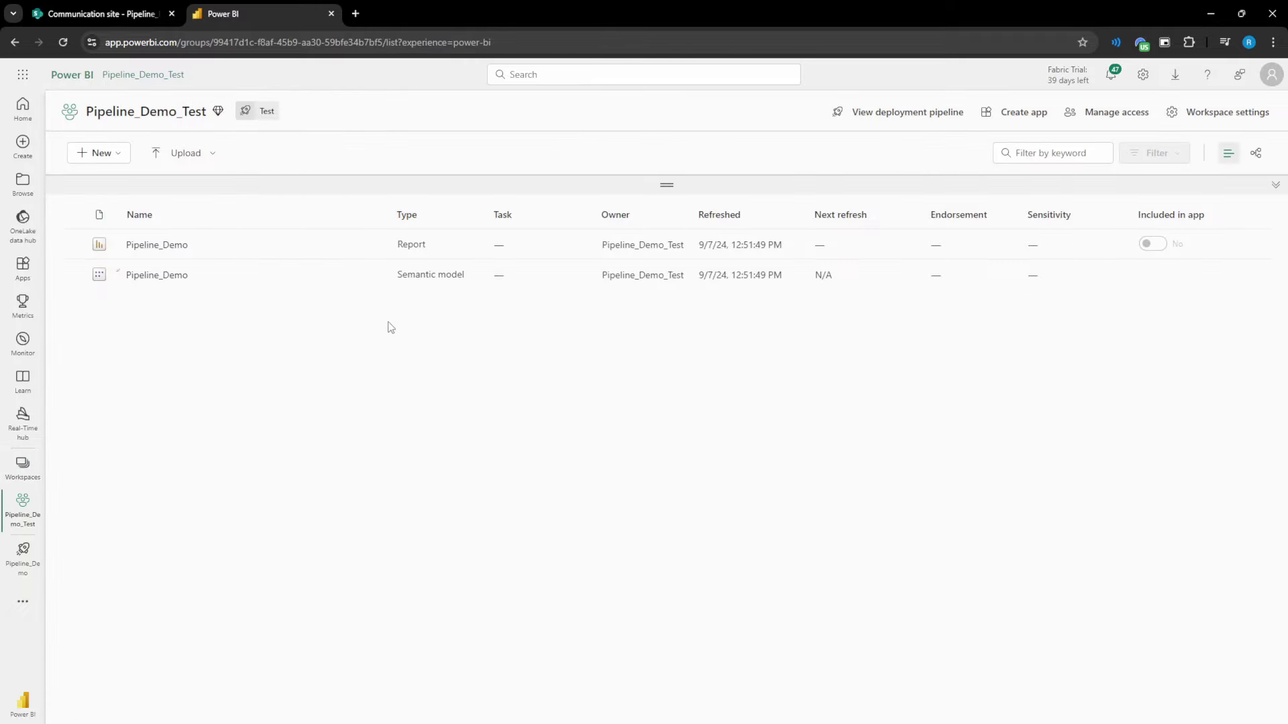
pyautogui.click(27, 556)
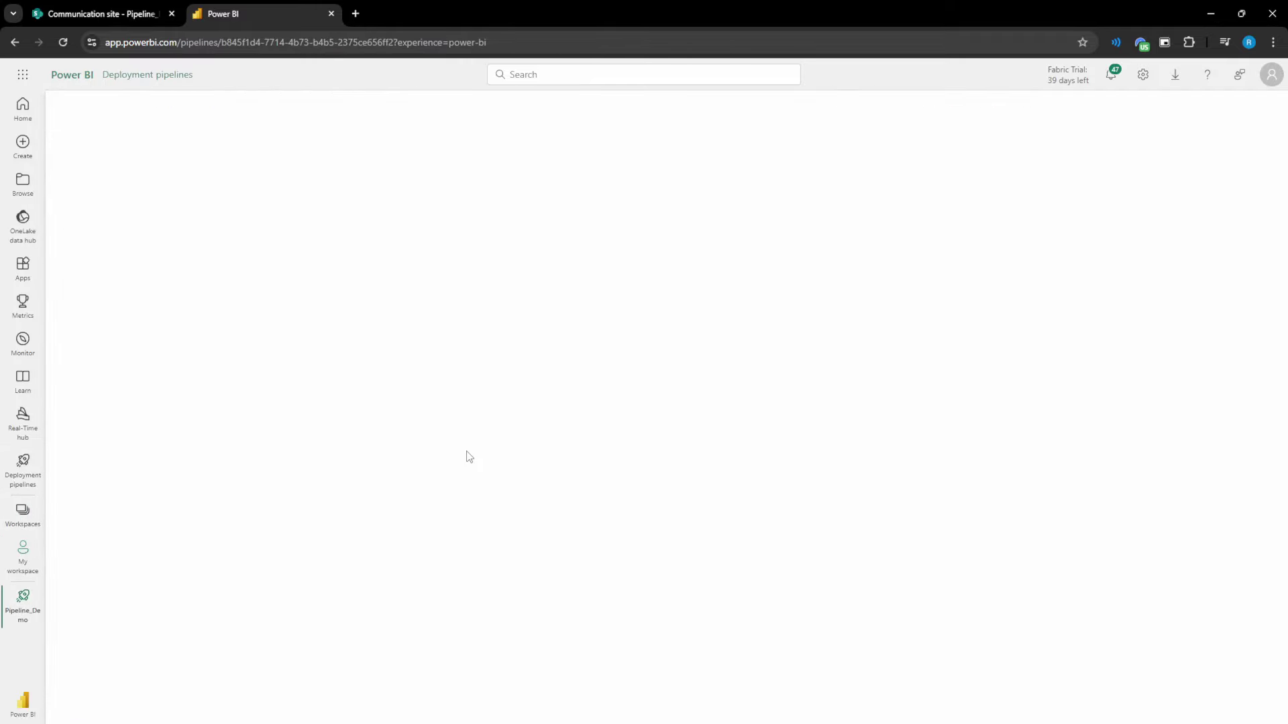
pyautogui.click(776, 431)
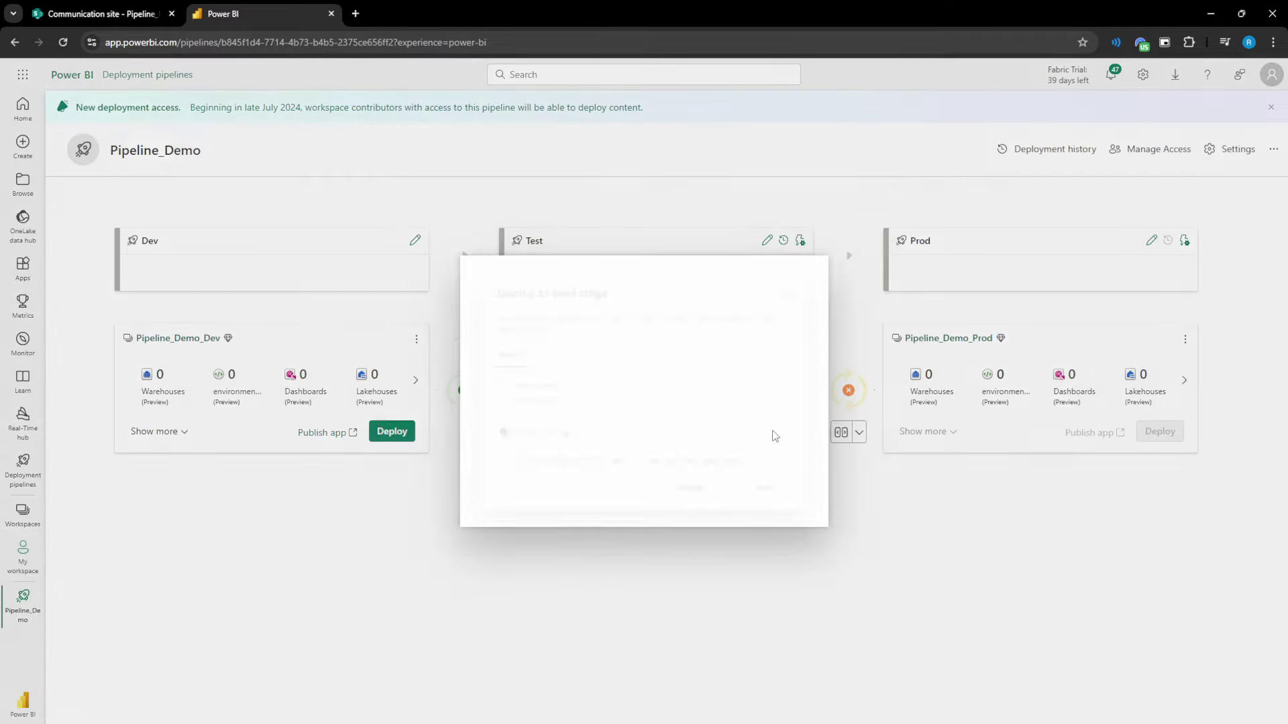
pyautogui.click(695, 501)
pyautogui.rightClick(886, 375)
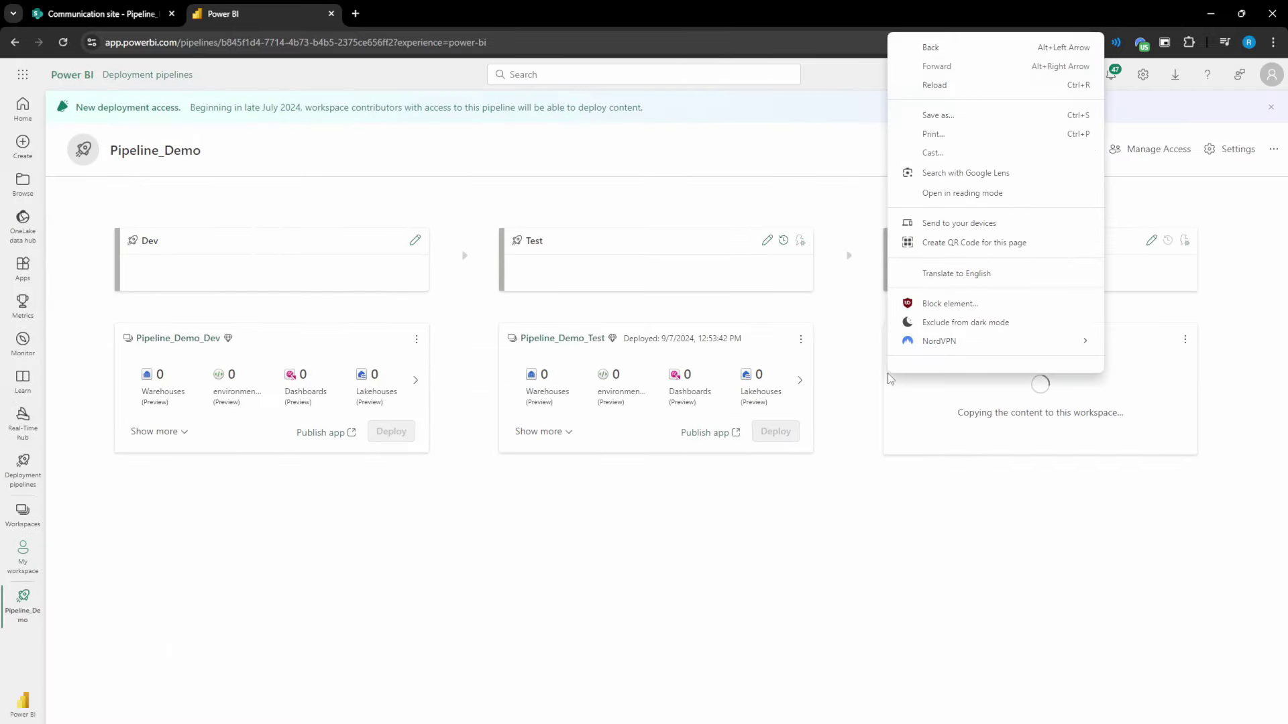
pyautogui.click(884, 438)
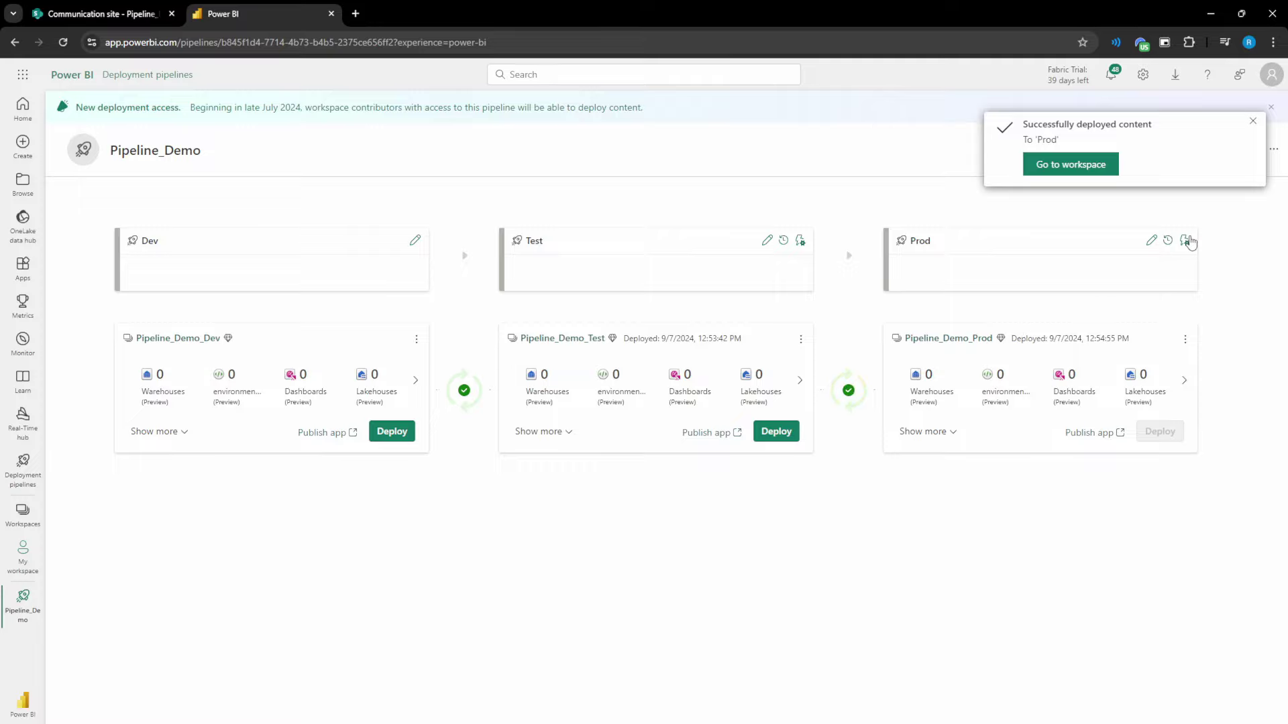
# Step: Open the Pipeline_Demo semantic model's settings in the Pipeline_Demo_Prod workspace and examine the folder at the end of its SourceEnv path
pyautogui.click(24, 516)
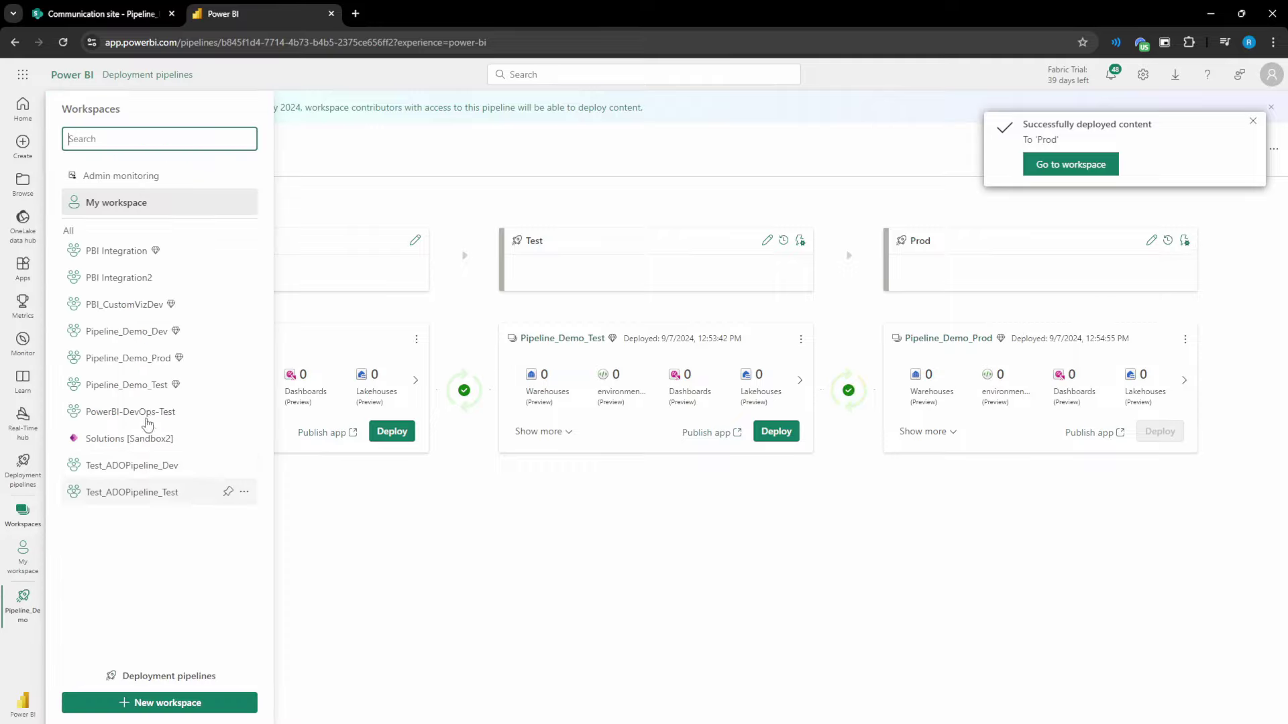
pyautogui.click(145, 358)
pyautogui.click(374, 275)
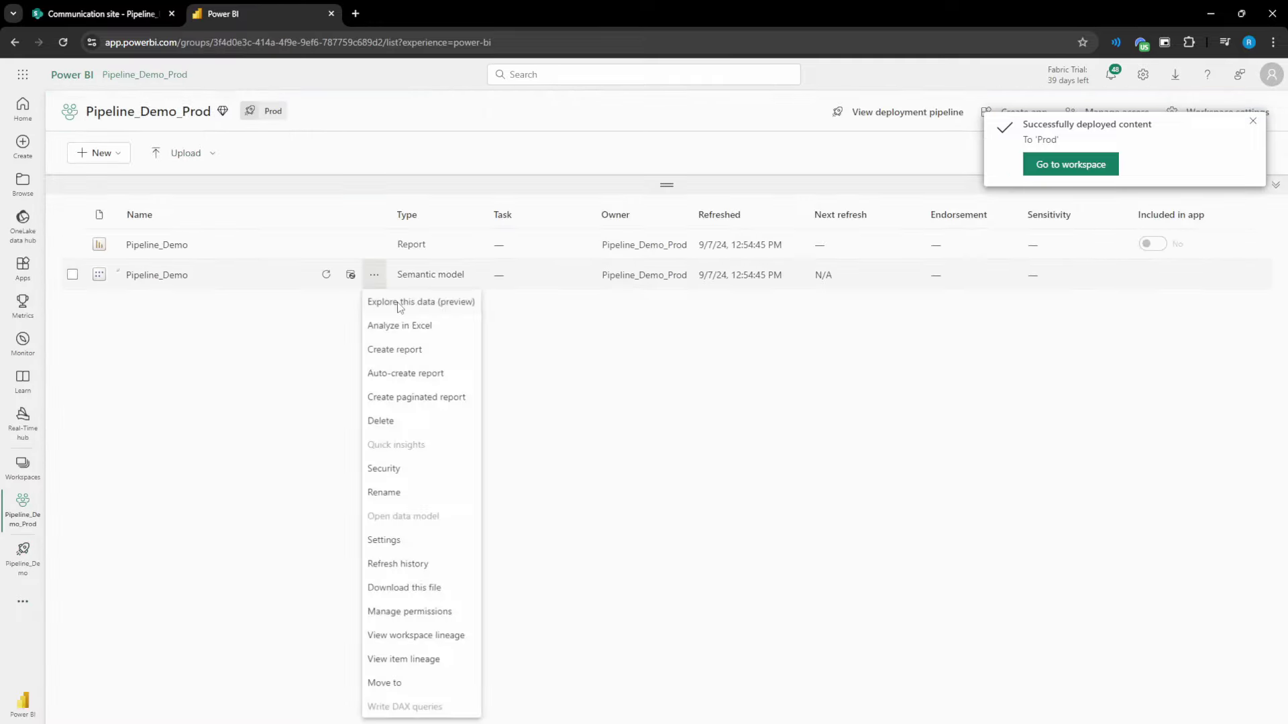
pyautogui.click(423, 541)
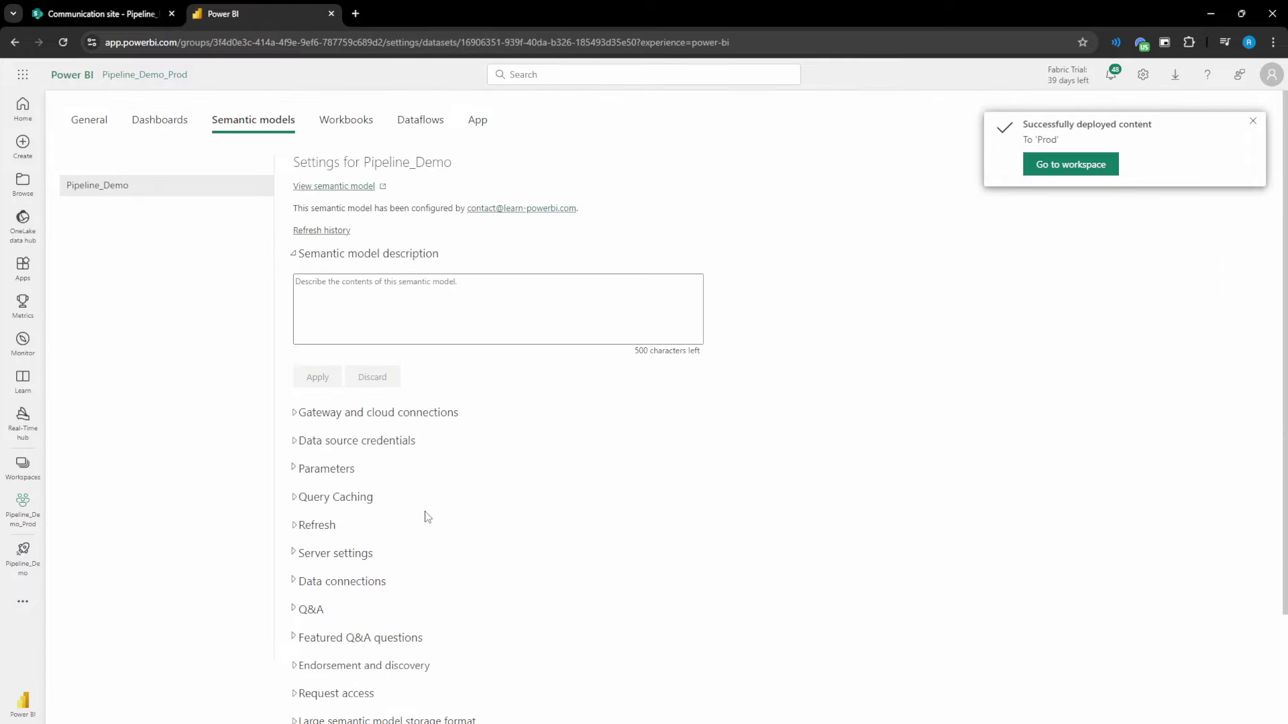
pyautogui.click(296, 469)
pyautogui.click(514, 505)
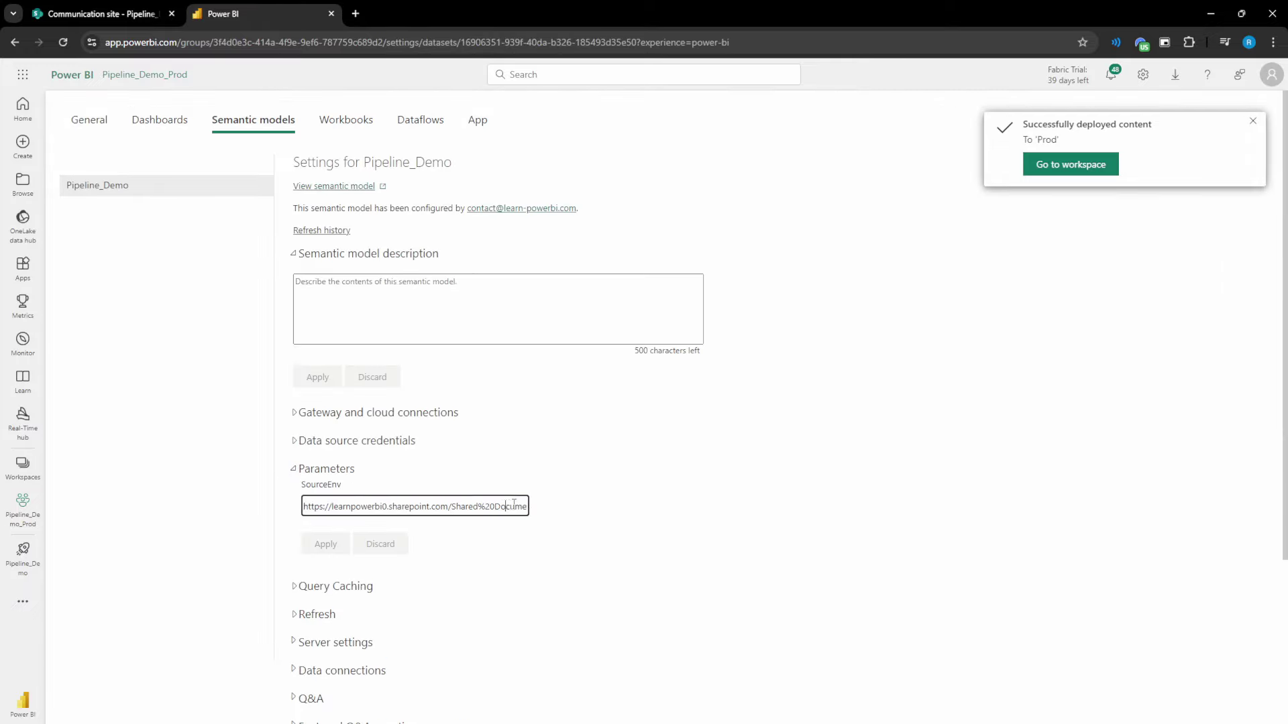
pyautogui.moveTo(514, 505); pyautogui.dragTo(535, 508)
pyautogui.doubleClick(516, 507)
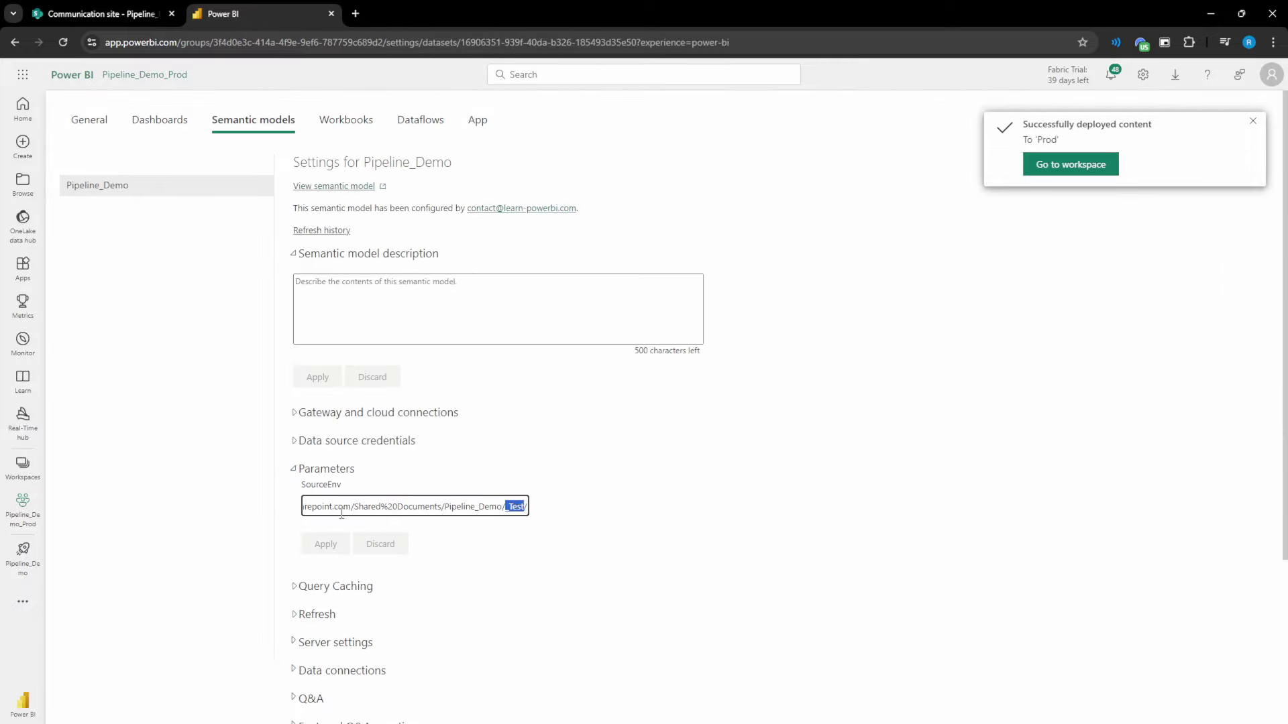
# Step: Return to the Pipeline_Demo pipeline and open the Prod stage's parameter rules for the Pipeline_Demo semantic model
pyautogui.click(23, 466)
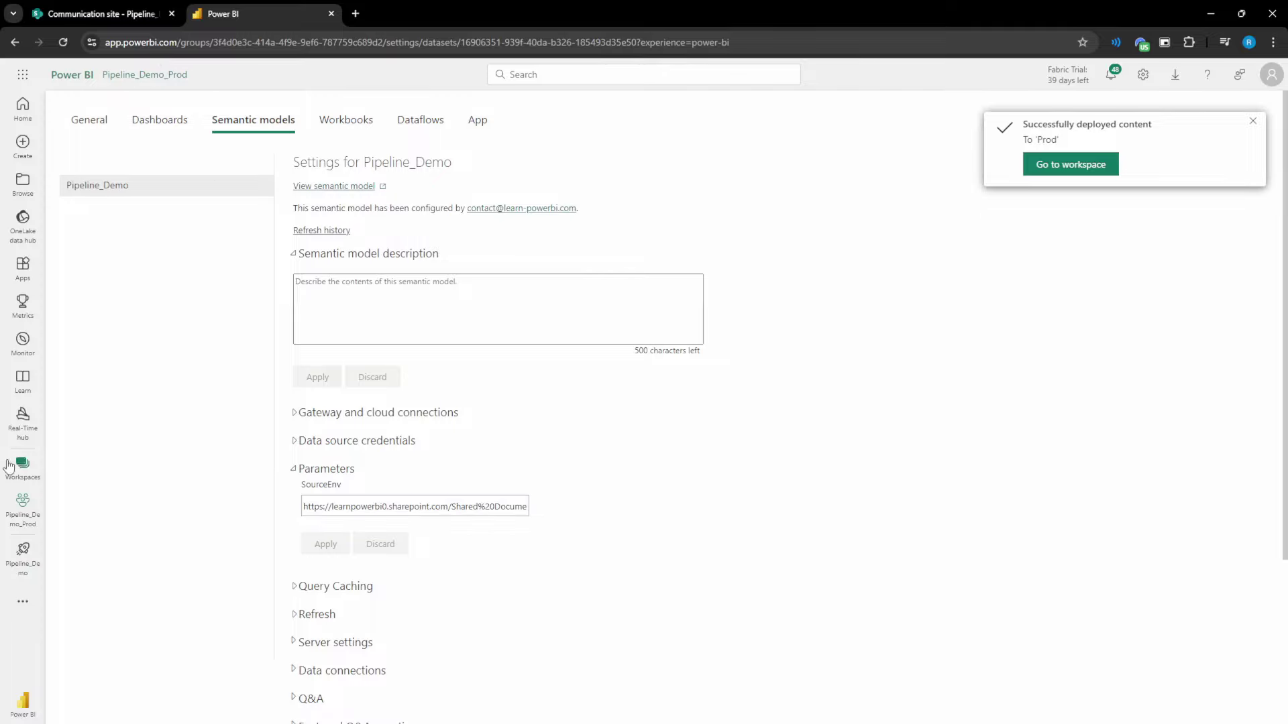
pyautogui.click(171, 358)
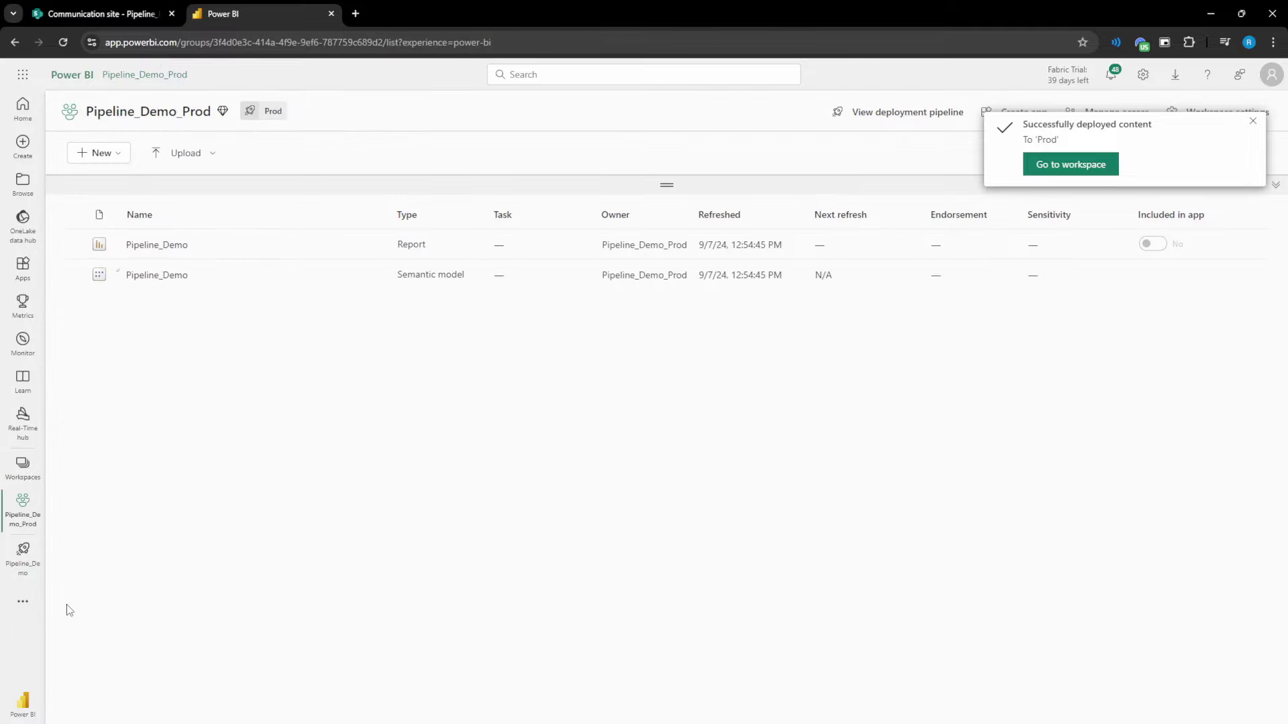
pyautogui.click(20, 556)
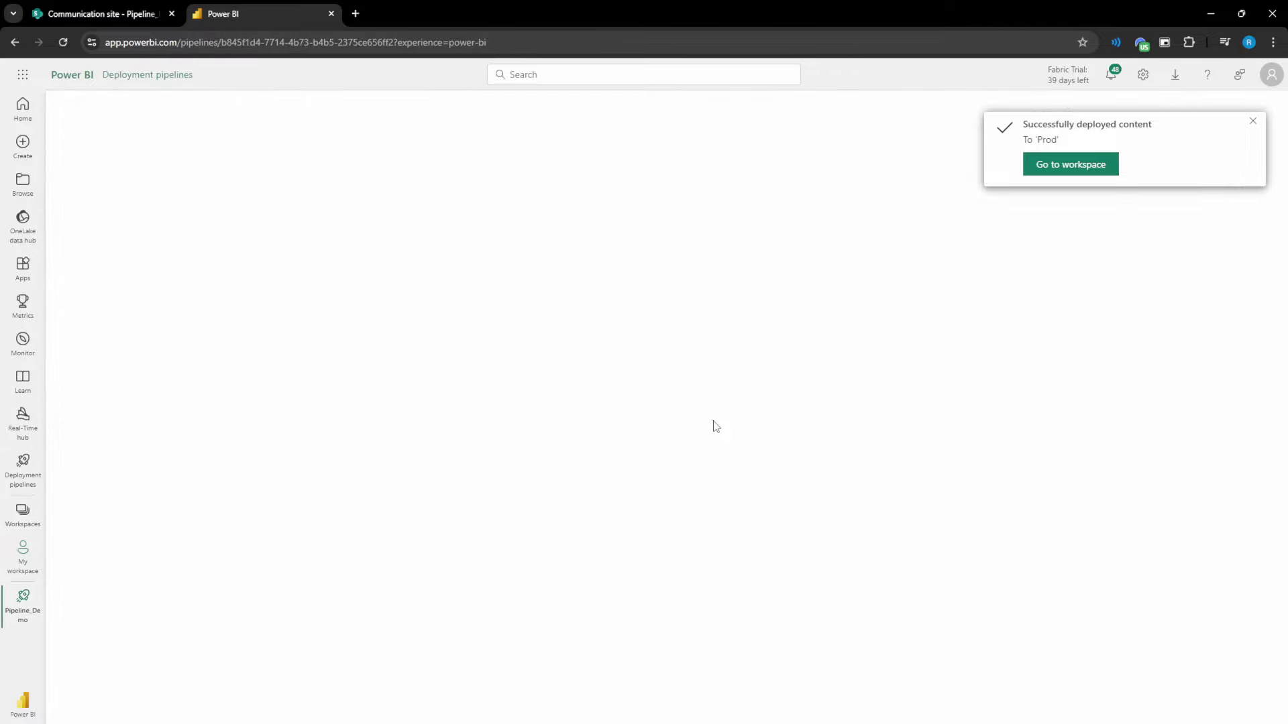
pyautogui.click(1253, 122)
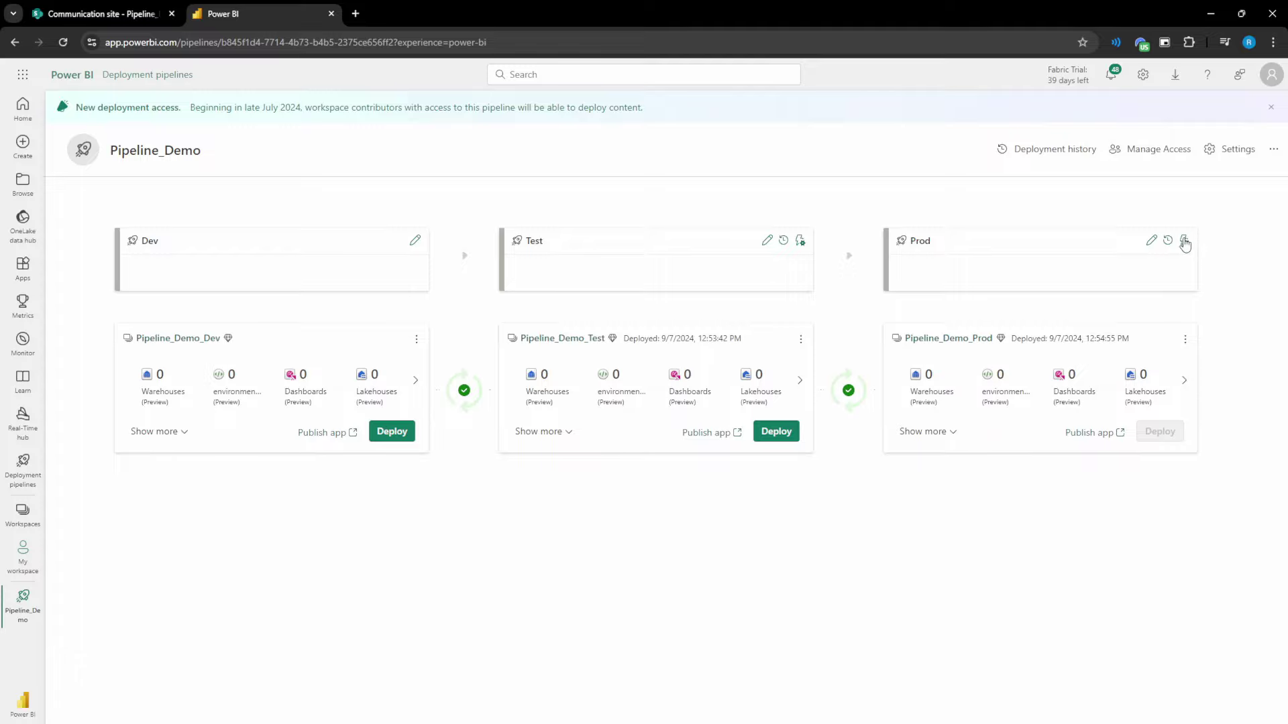
pyautogui.click(1185, 243)
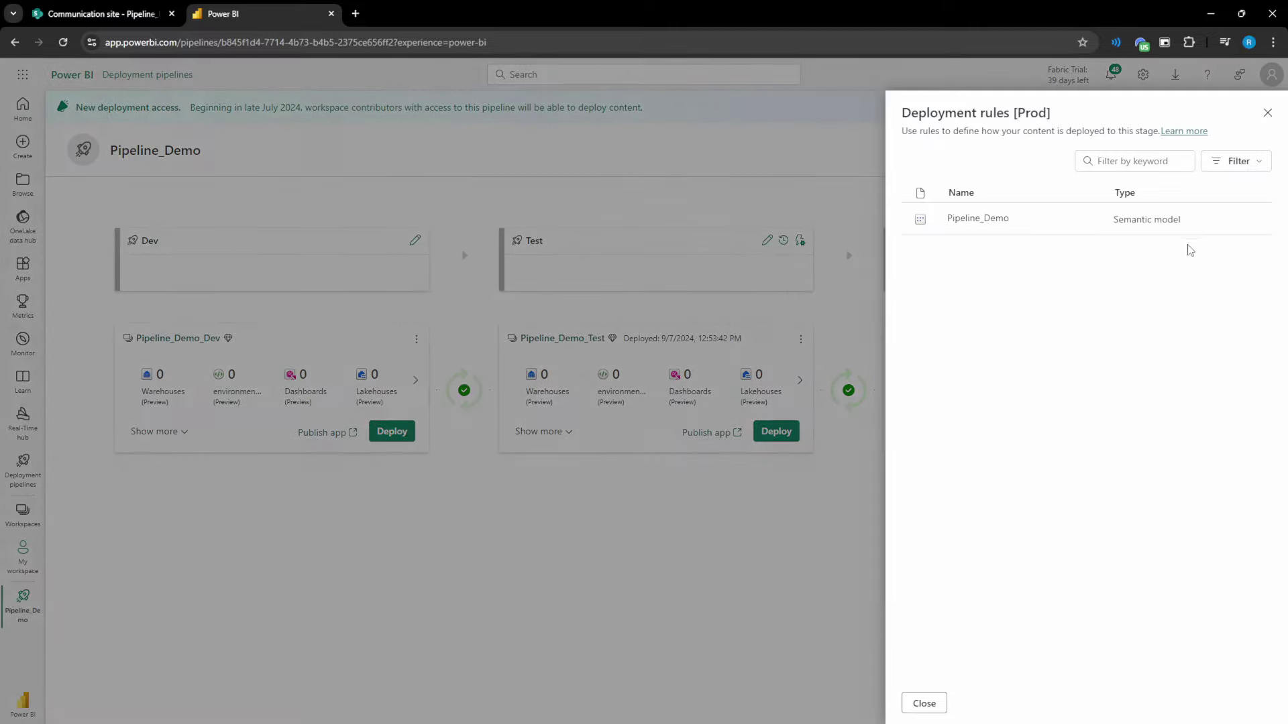
pyautogui.click(983, 216)
pyautogui.click(1095, 265)
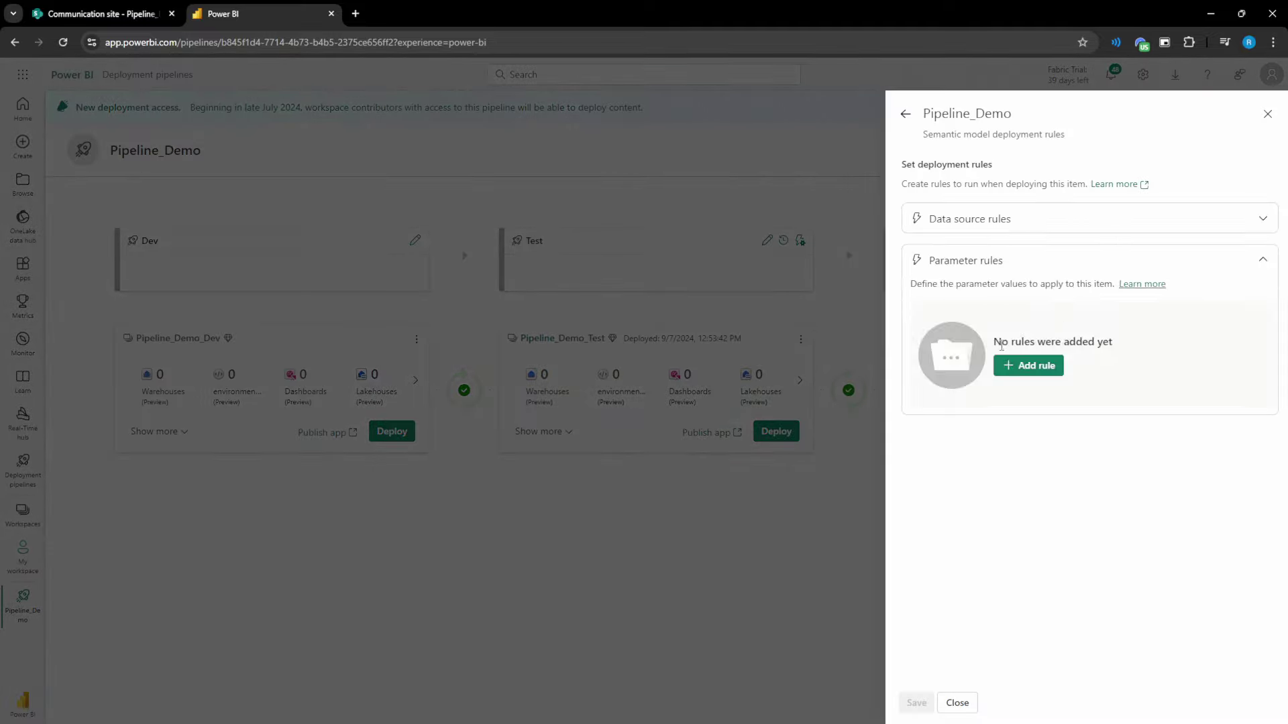
# Step: Add and save a Prod parameter rule that sets SourceEnv to Other, with the path's final folder changed to _Prod
pyautogui.click(1011, 372)
pyautogui.click(1052, 334)
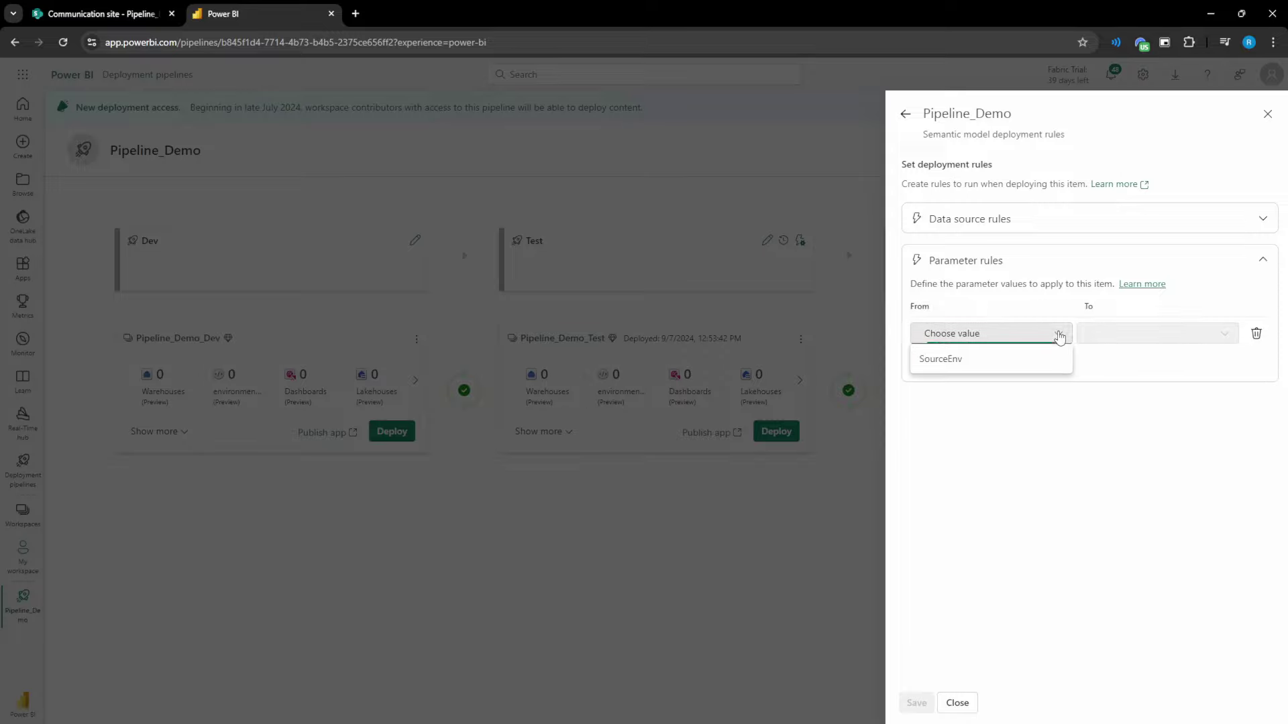
pyautogui.click(962, 362)
pyautogui.click(1140, 340)
pyautogui.click(1138, 376)
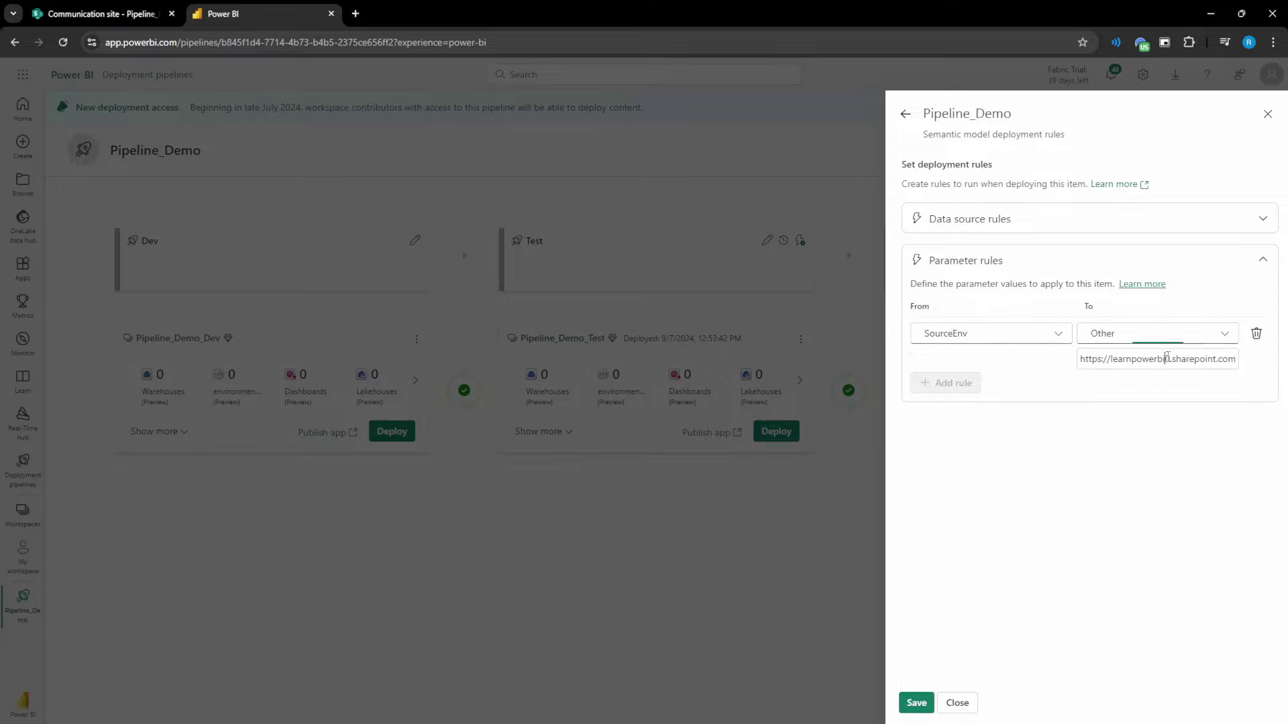
pyautogui.moveTo(1168, 359); pyautogui.dragTo(1229, 362)
pyautogui.doubleClick(1224, 360)
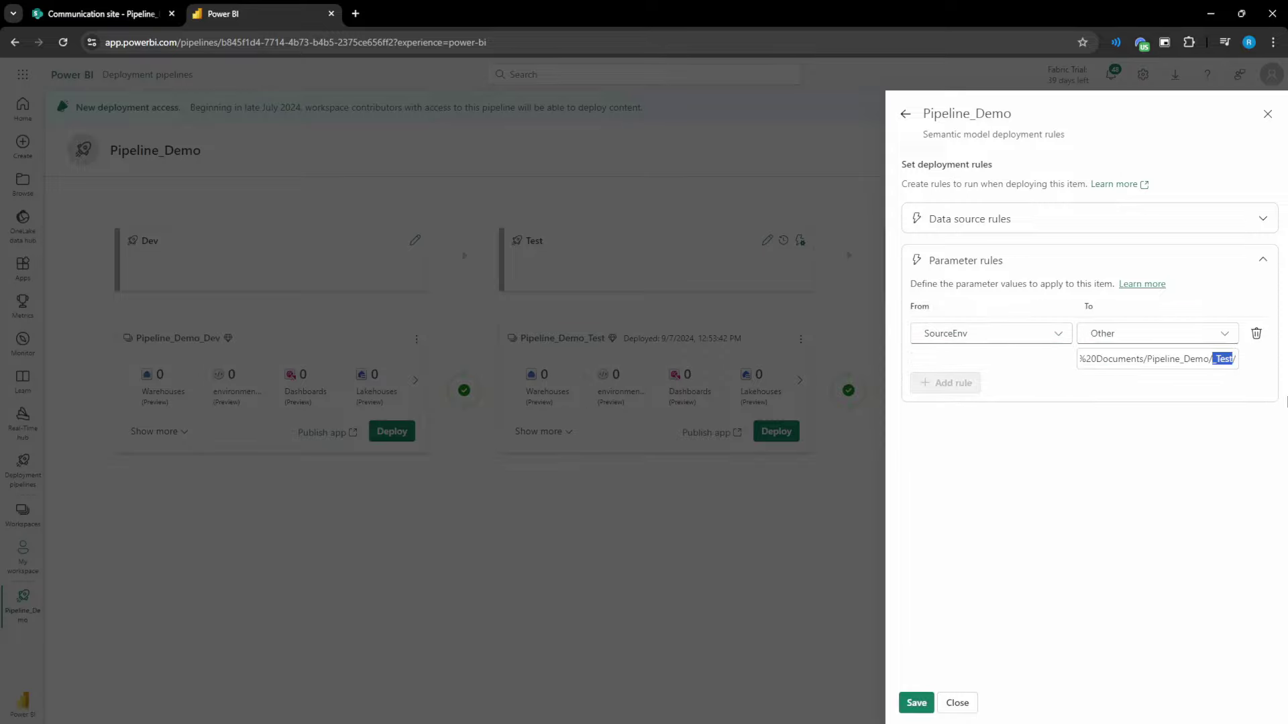
pyautogui.write('_Prod')
pyautogui.click(1186, 448)
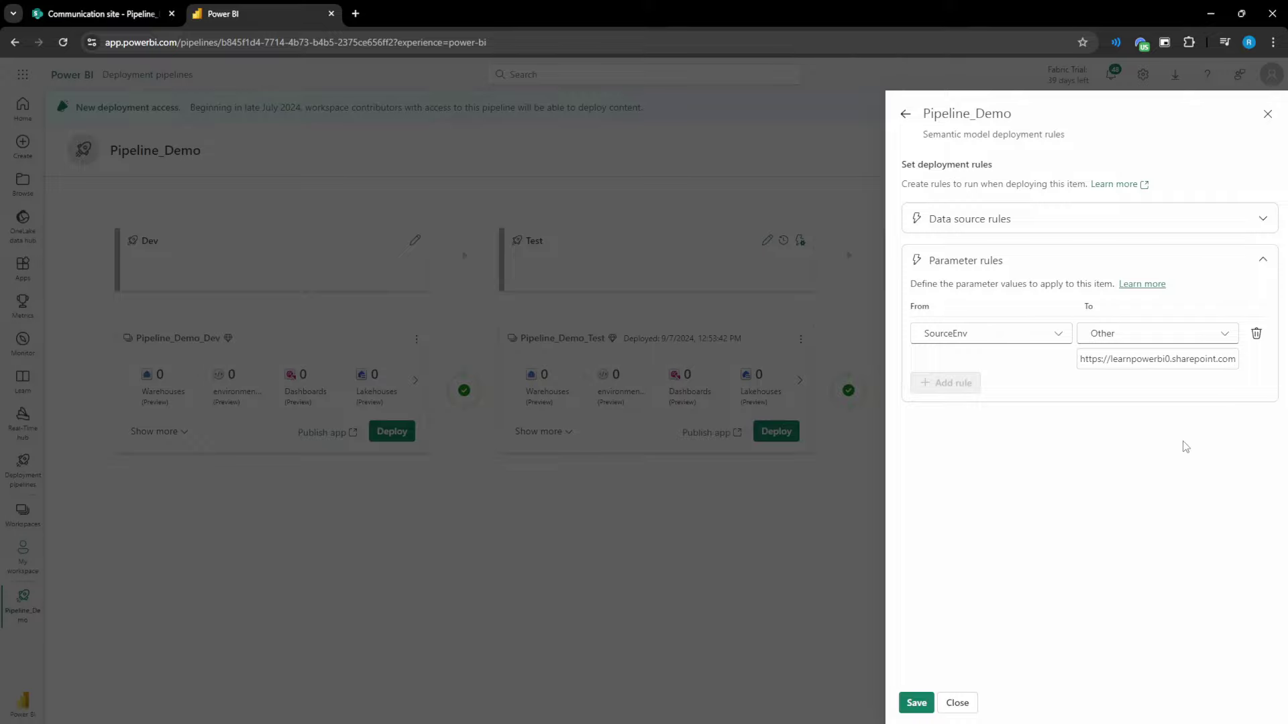
pyautogui.click(920, 702)
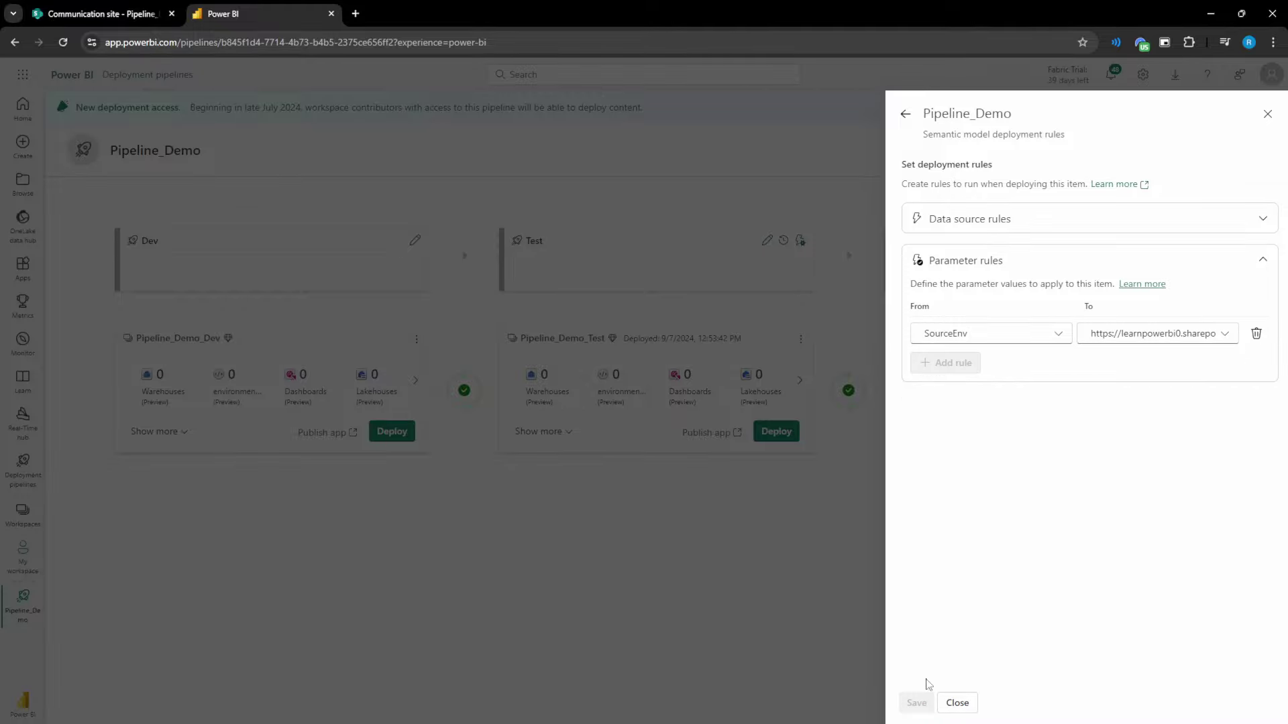
# Step: Close the Prod deployment rules and redeploy the changed content from Test to Prod
pyautogui.click(1268, 114)
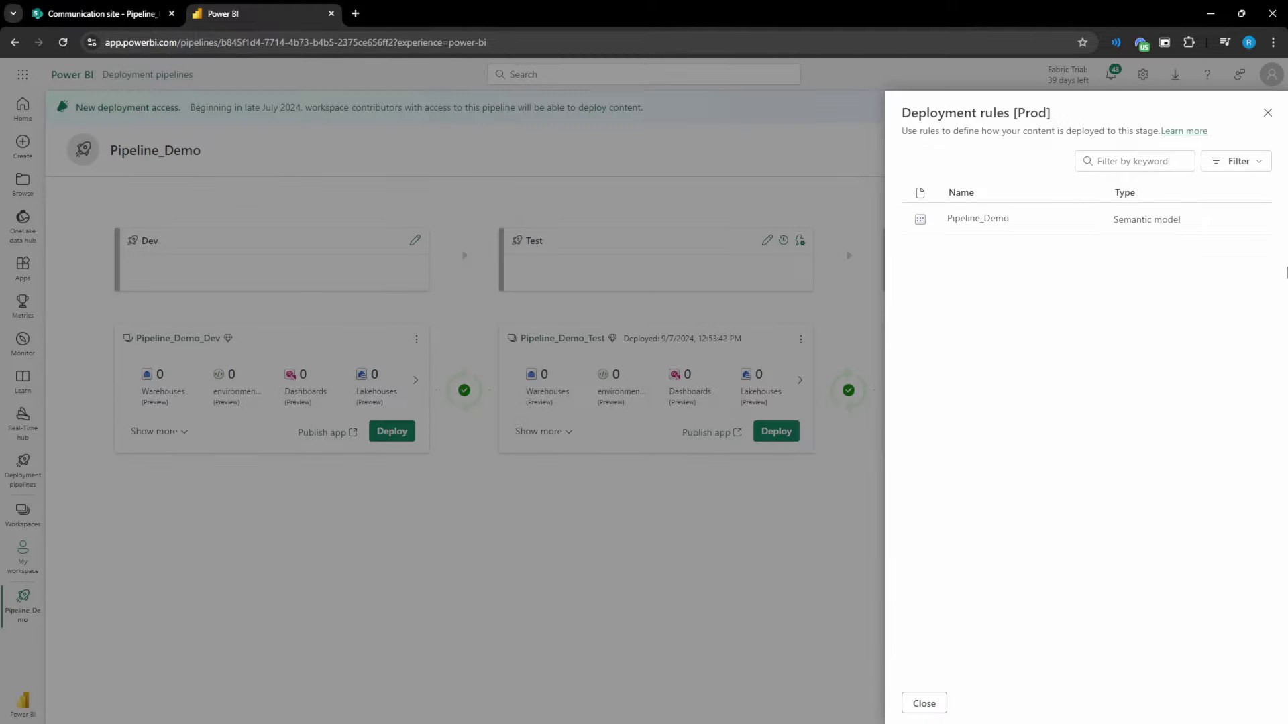
pyautogui.click(1267, 113)
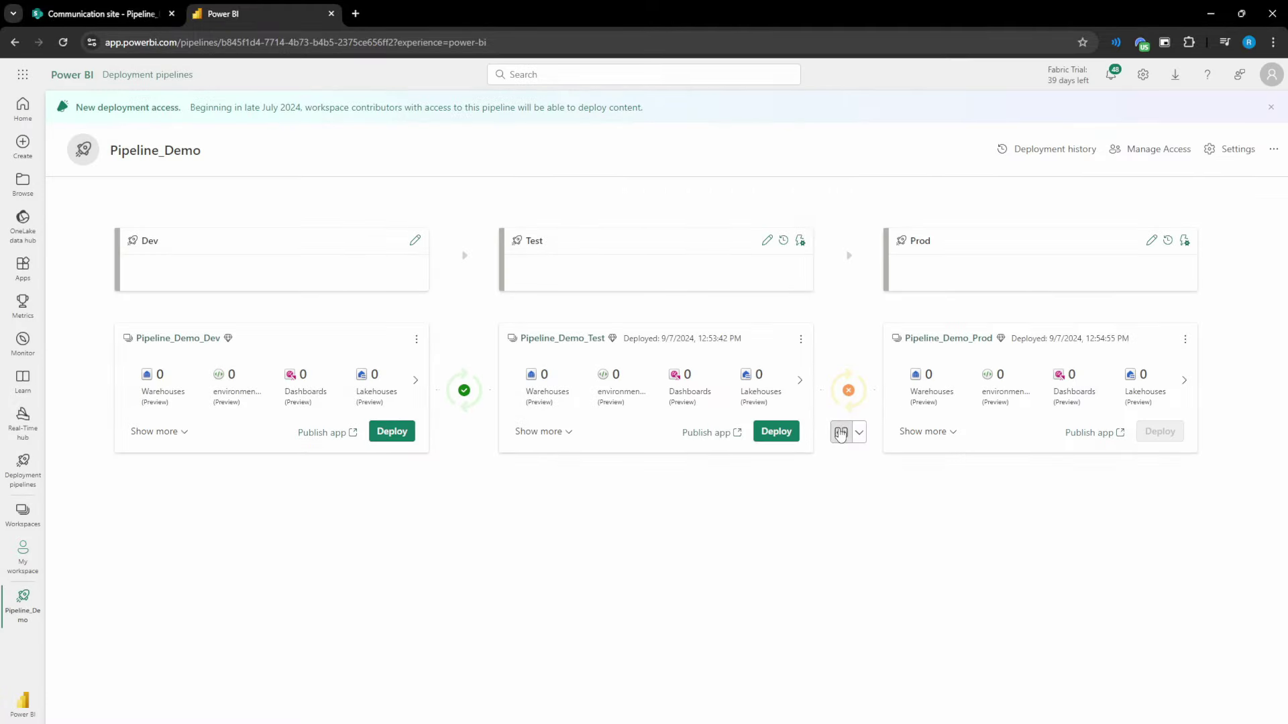
pyautogui.click(841, 433)
pyautogui.click(727, 500)
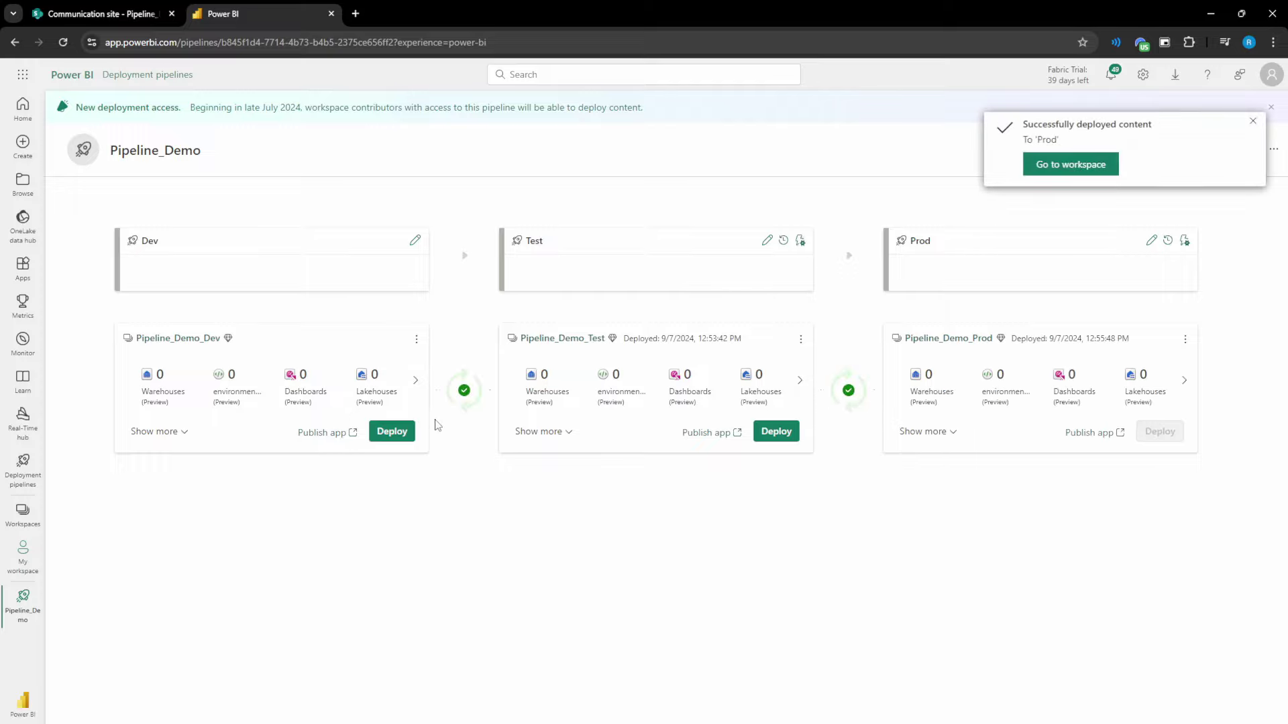
# Step: Open the Pipeline_Demo semantic model's settings in the Pipeline_Demo_Dev workspace and examine its SourceEnv parameter path
pyautogui.moveTo(465, 394)
pyautogui.click(23, 515)
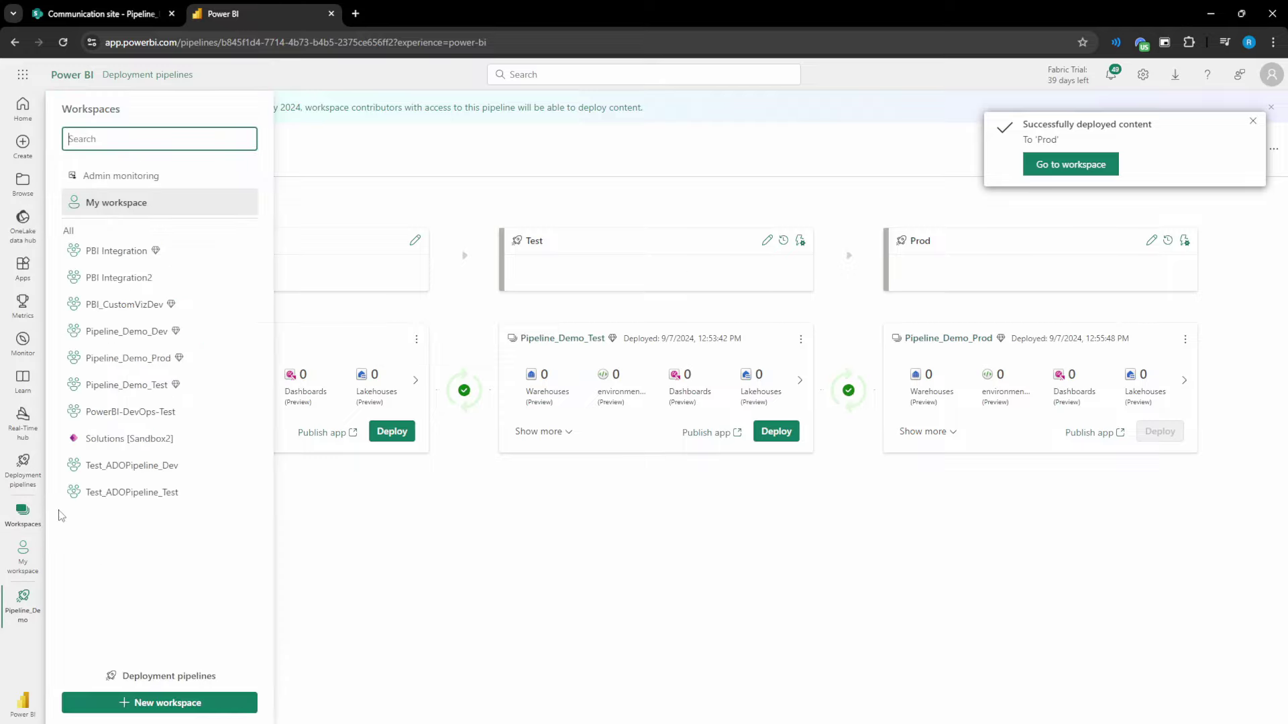
pyautogui.click(153, 339)
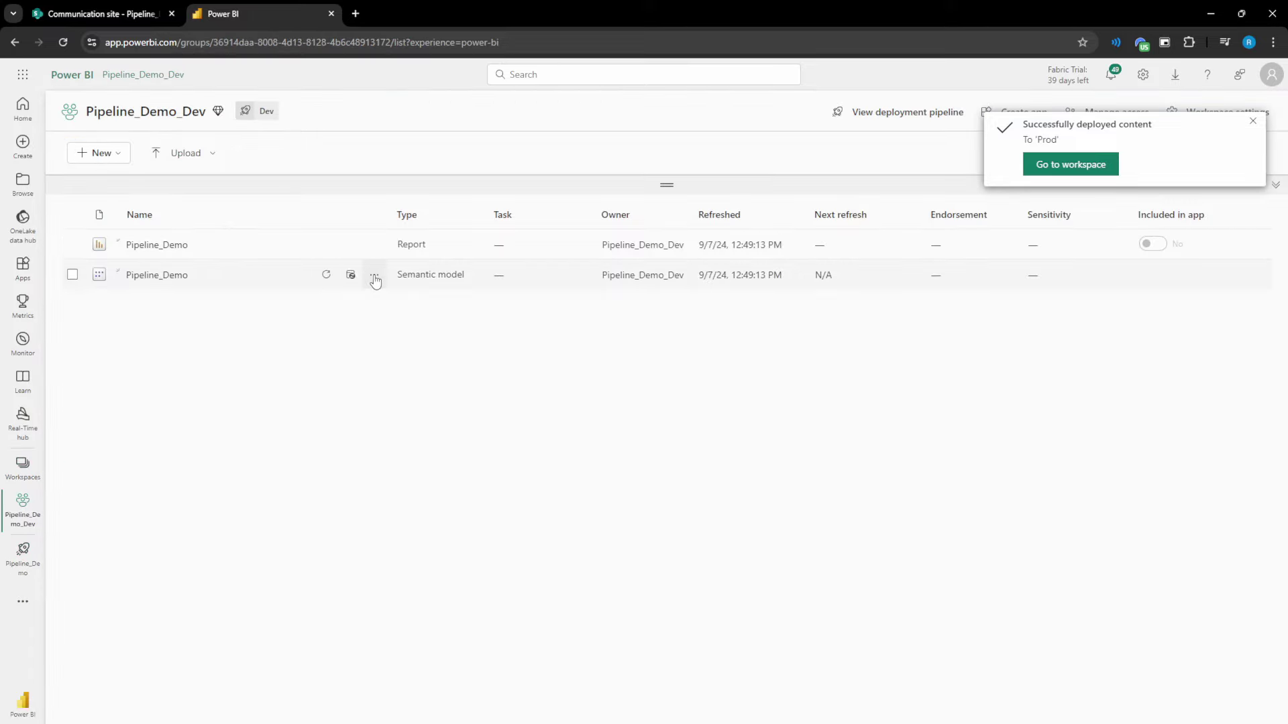
pyautogui.click(374, 275)
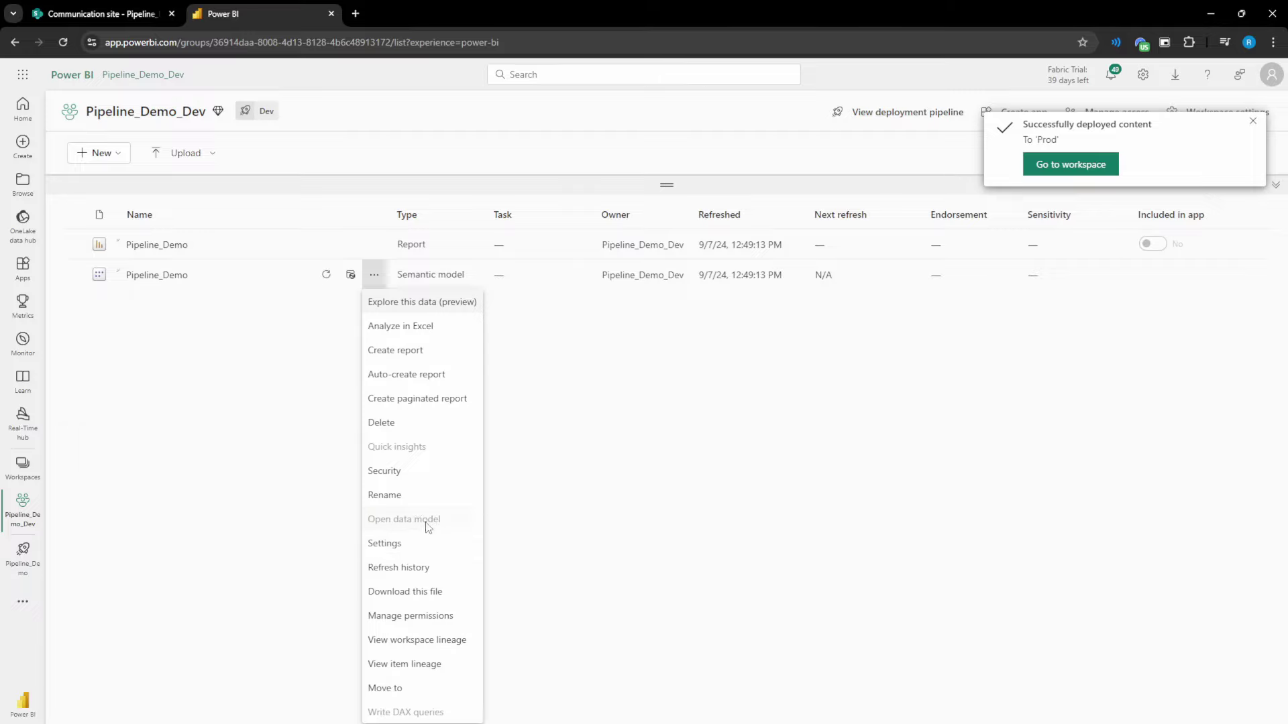
pyautogui.click(425, 544)
pyautogui.click(306, 469)
pyautogui.moveTo(413, 507); pyautogui.dragTo(590, 517)
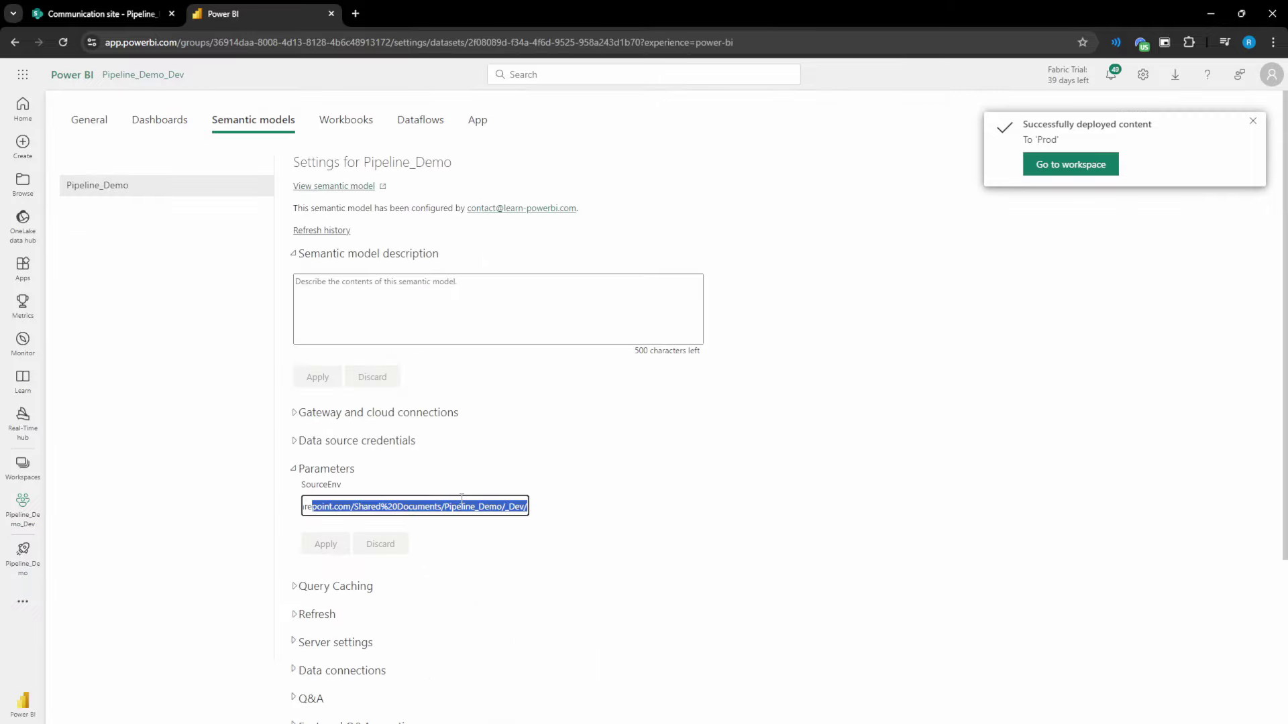
# Step: Check the Dev SourceEnv path's final folder, and examine the same parameter in the Pipeline_Demo semantic model's settings in the Pipeline_Demo_Test workspace
pyautogui.doubleClick(516, 507)
pyautogui.click(183, 513)
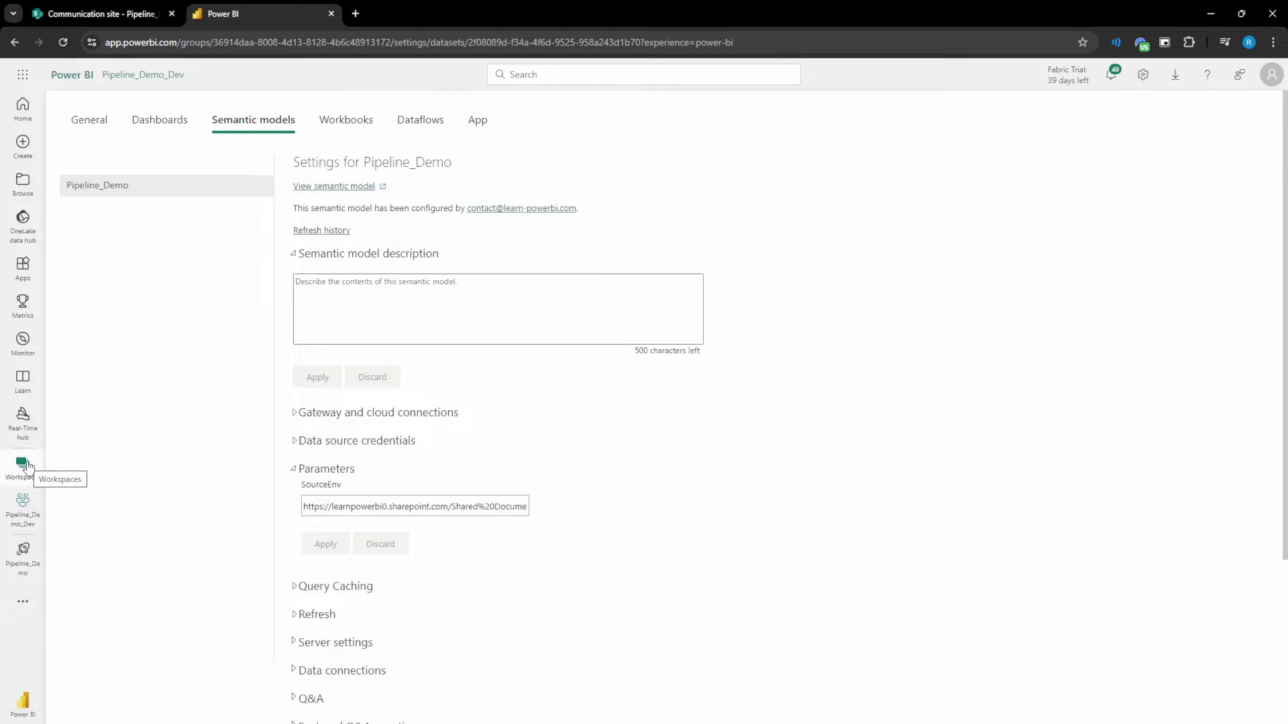
pyautogui.click(27, 466)
pyautogui.click(141, 381)
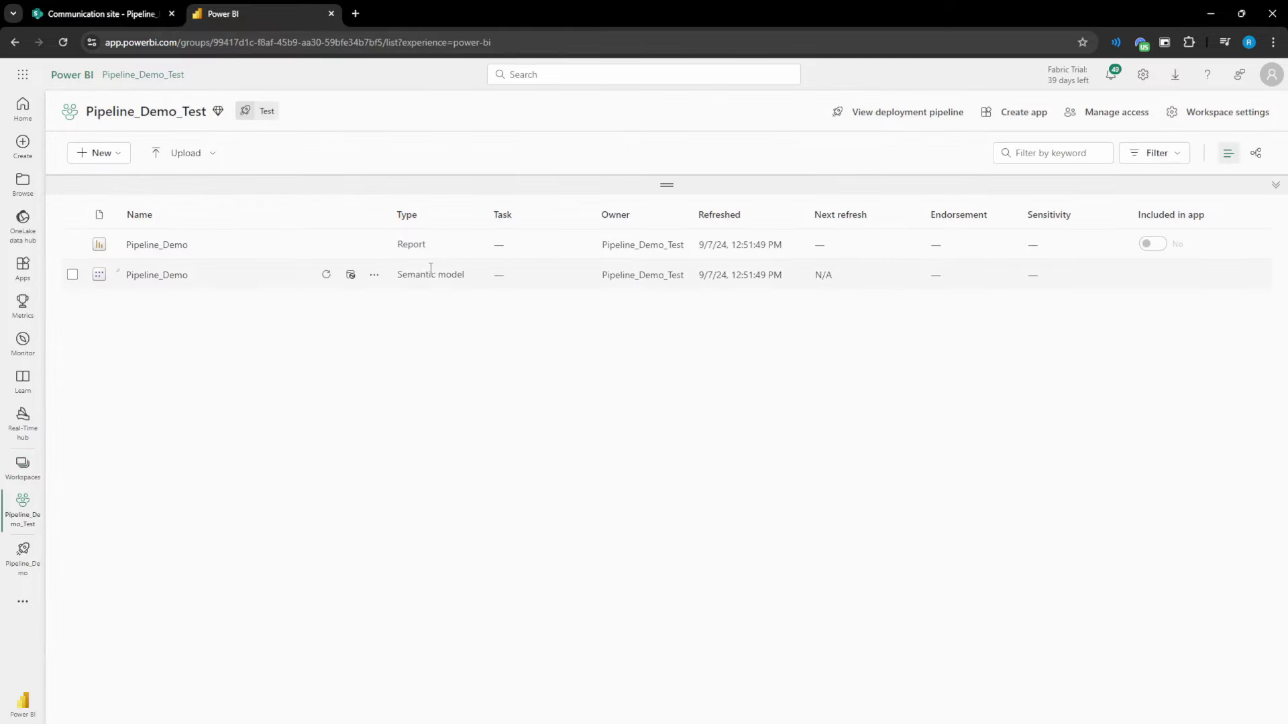
pyautogui.click(374, 276)
pyautogui.click(398, 551)
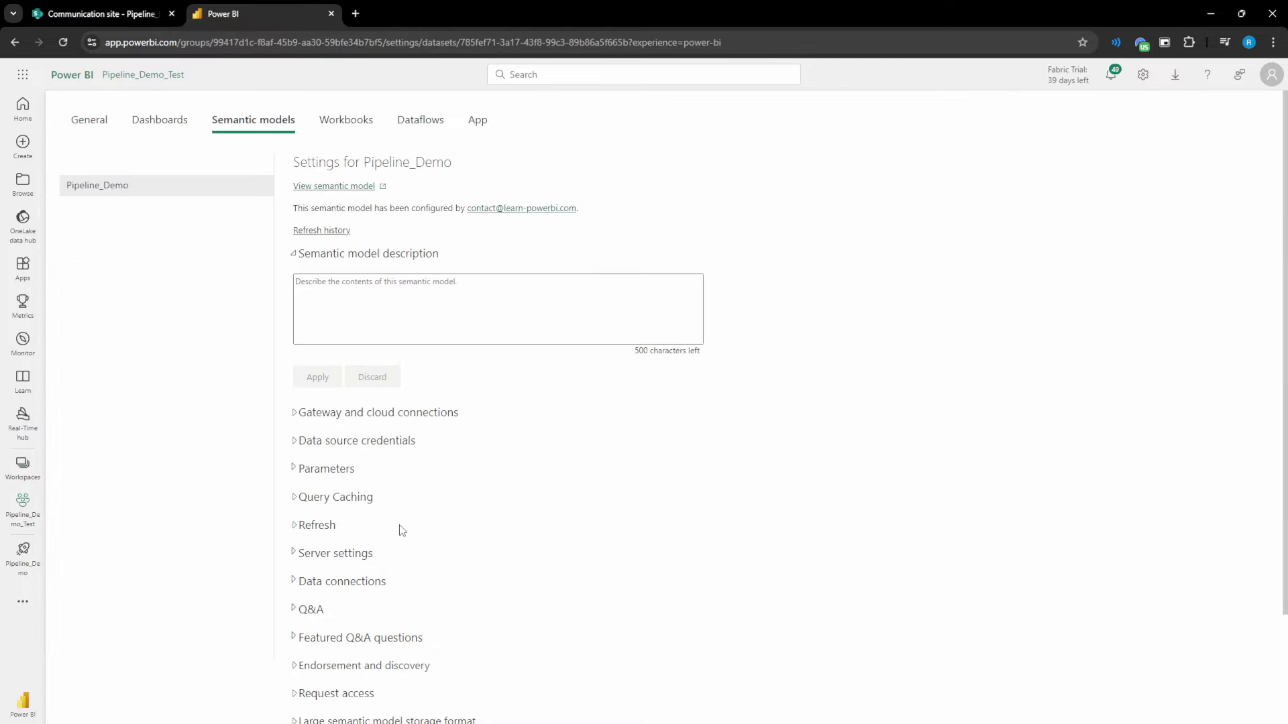
pyautogui.click(315, 467)
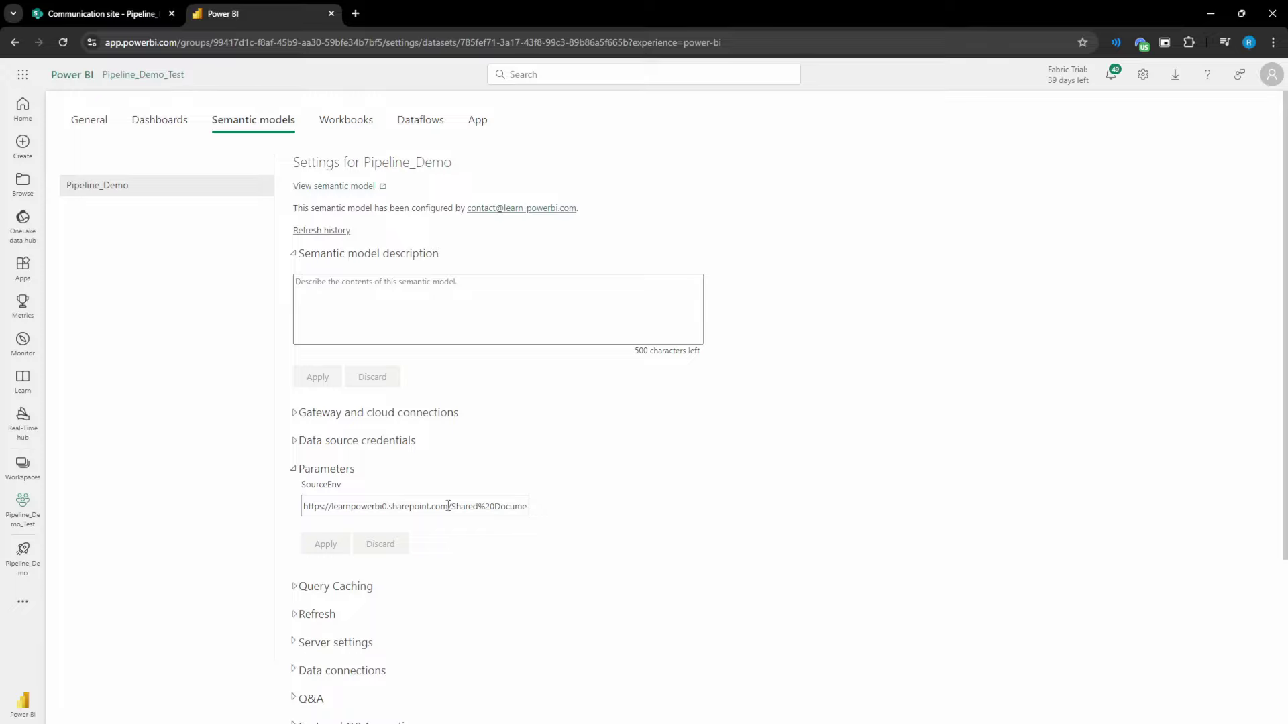
pyautogui.moveTo(448, 507); pyautogui.dragTo(554, 522)
pyautogui.doubleClick(522, 508)
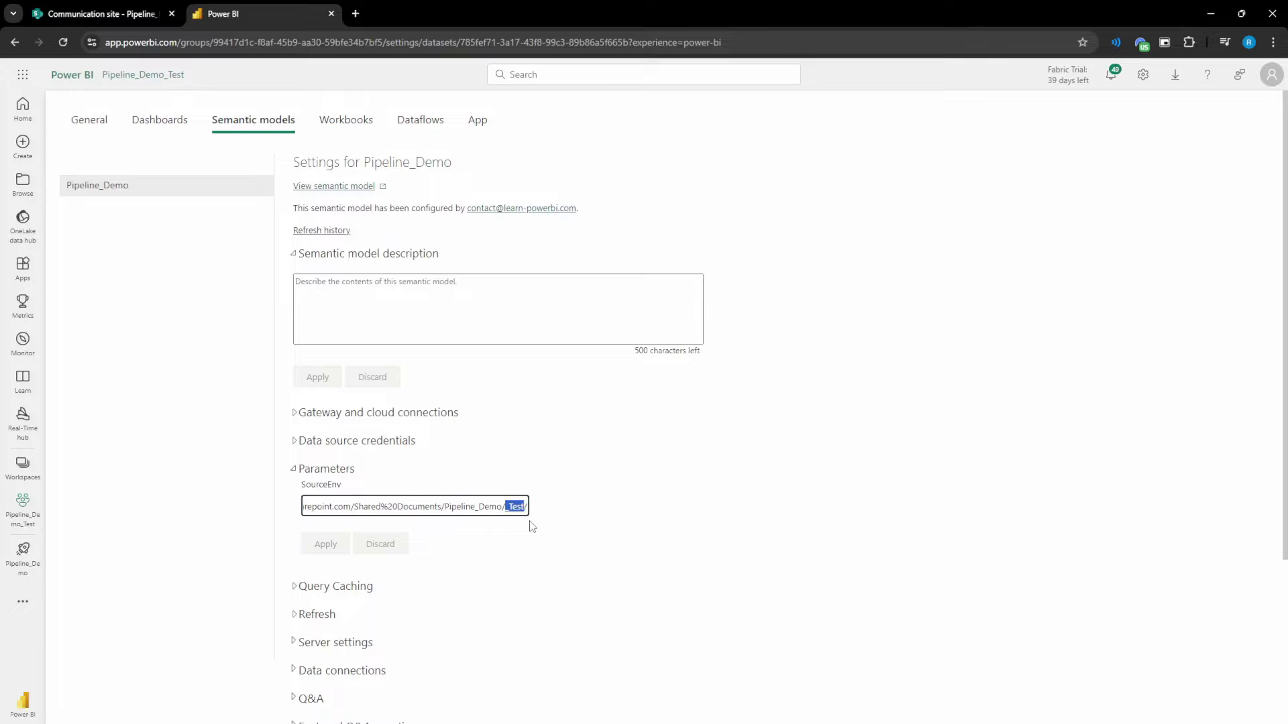
# Step: Open the Pipeline_Demo semantic model's settings in the Pipeline_Demo_Prod workspace and examine the final folder of its SourceEnv parameter path
pyautogui.click(22, 466)
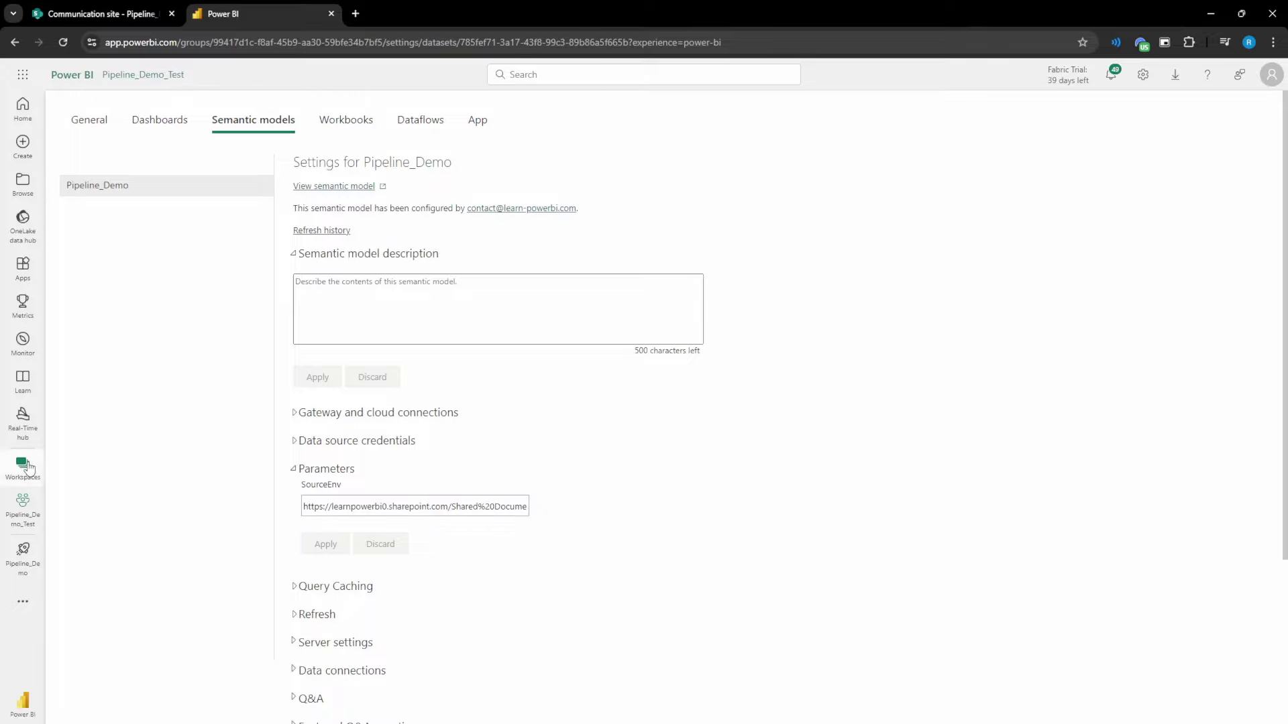
pyautogui.click(158, 358)
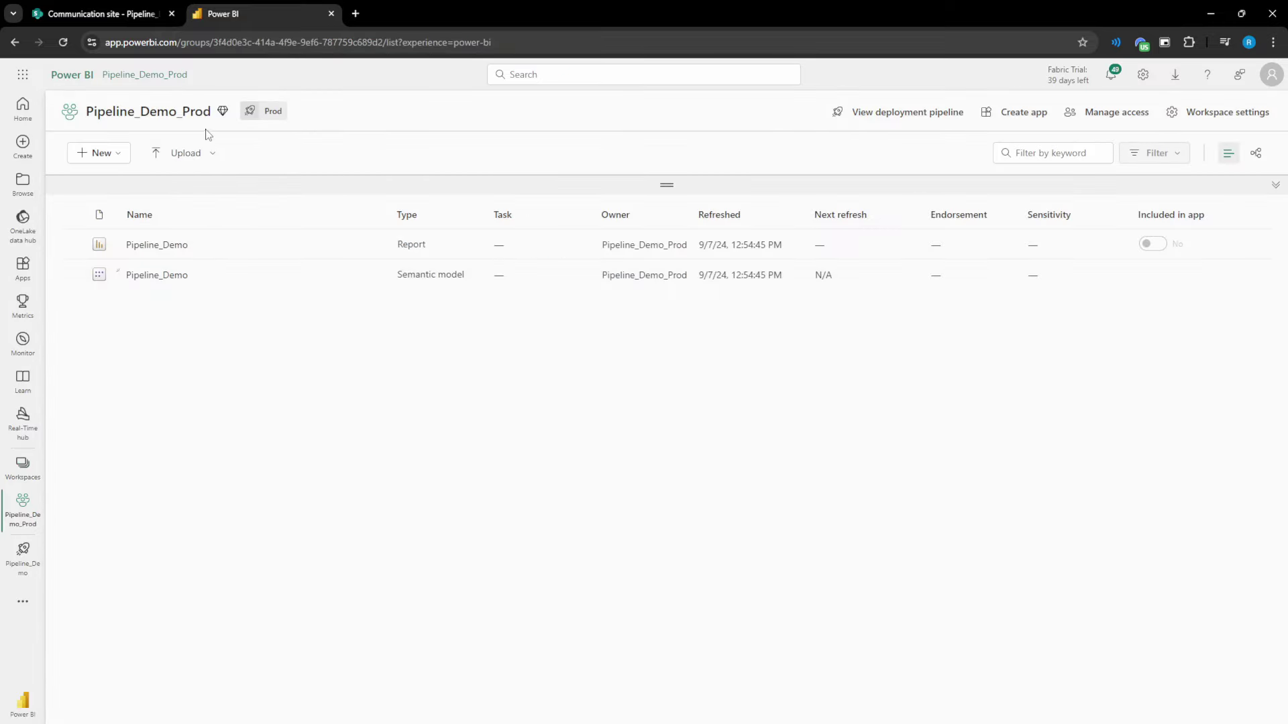
pyautogui.click(375, 275)
pyautogui.click(402, 525)
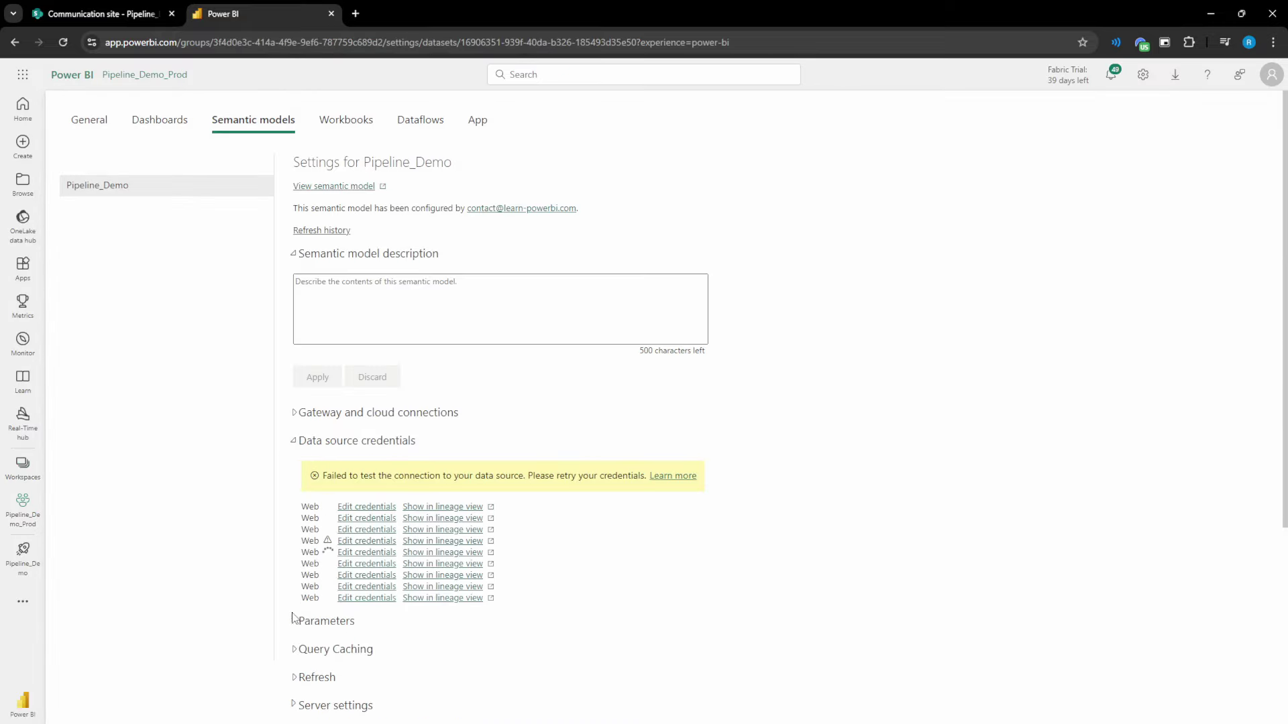
pyautogui.click(297, 622)
pyautogui.scroll(-1, 387, 538)
pyautogui.moveTo(486, 526)
pyautogui.mouseDown()
pyautogui.moveTo(595, 540)
pyautogui.moveTo(499, 544)
pyautogui.mouseUp()
pyautogui.click(519, 524)
pyautogui.doubleClick(519, 524)
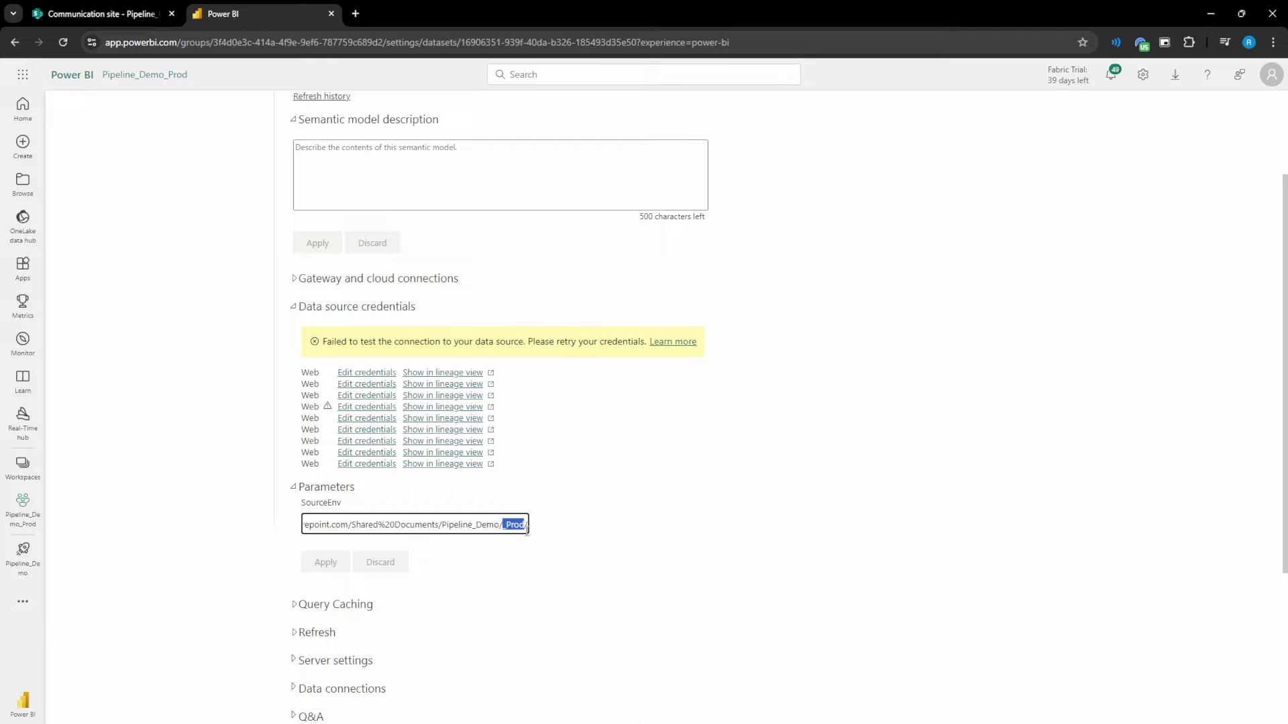
pyautogui.click(169, 573)
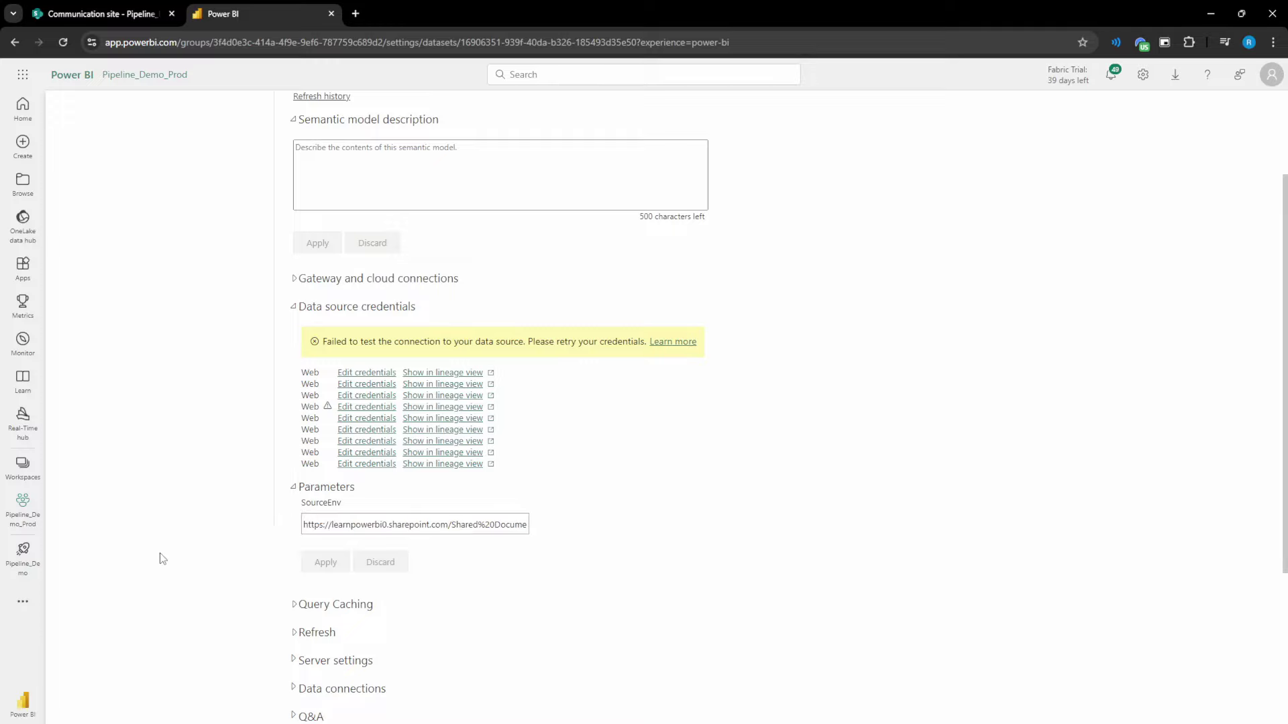
# Step: View the content list of the Pipeline_Demo_Prod workspace, and return to the Pipeline_Demo_Dev workspace to view its report and semantic model
pyautogui.click(22, 468)
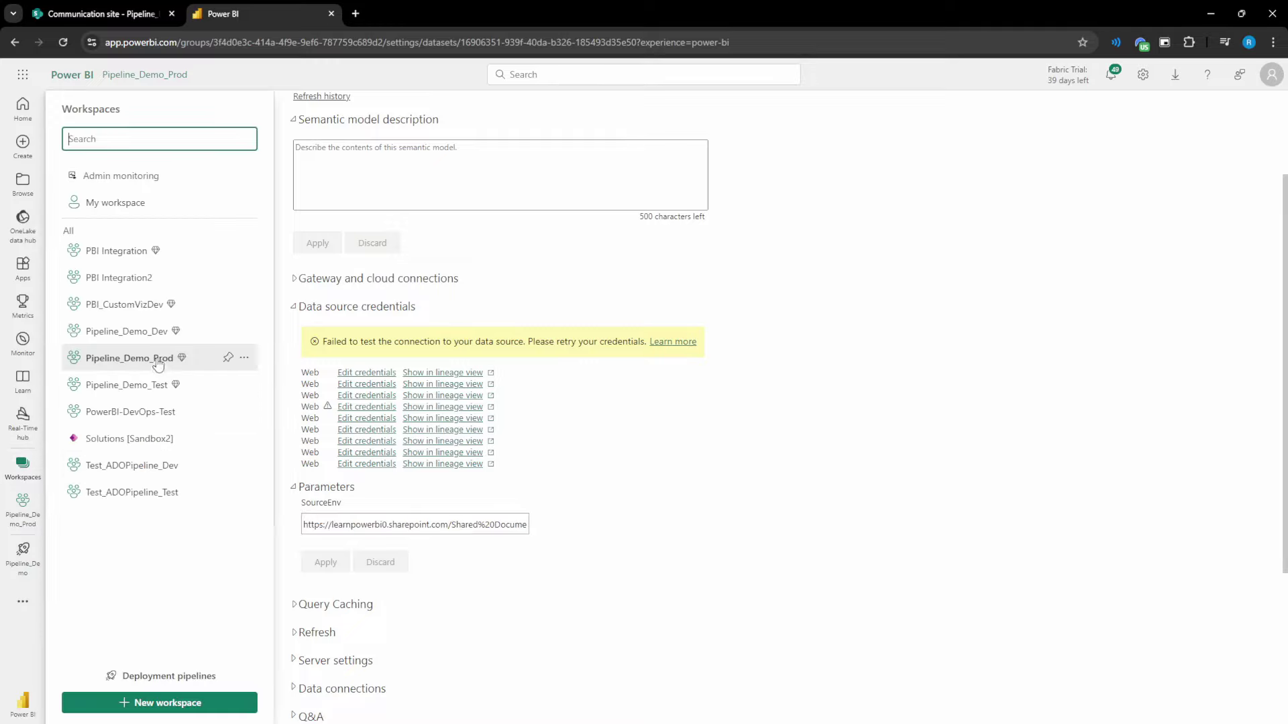
pyautogui.click(158, 360)
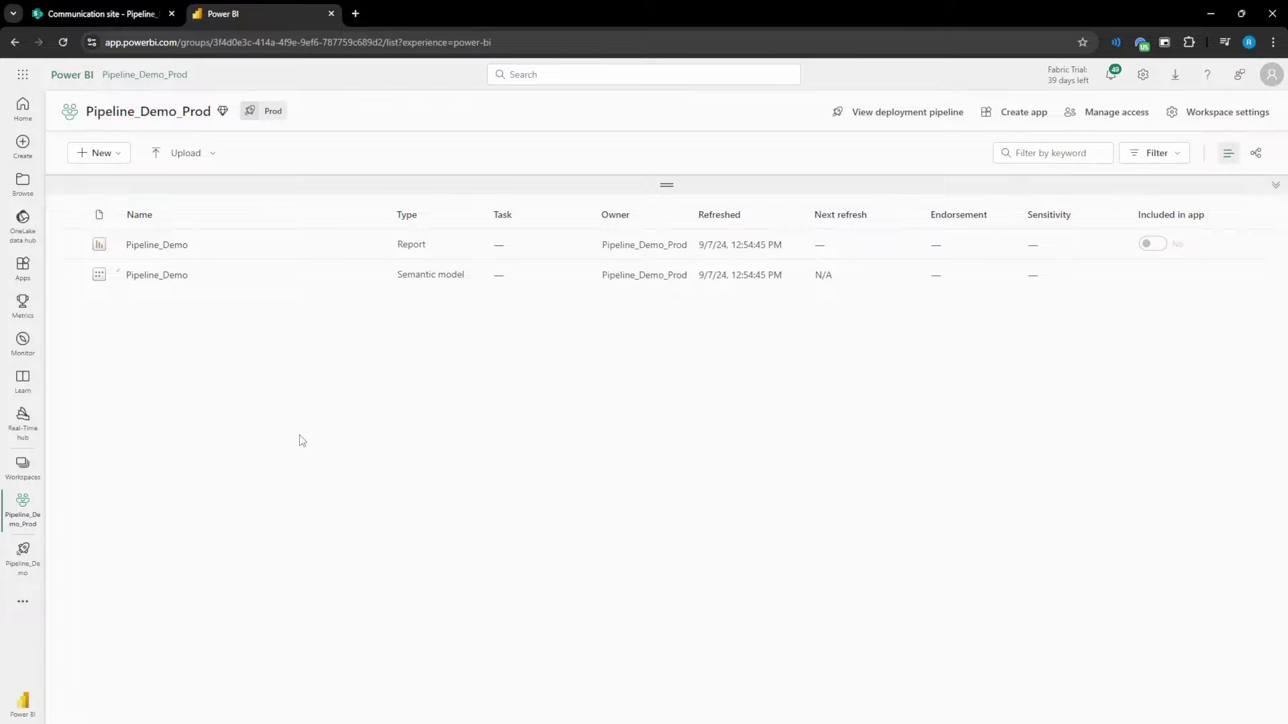
pyautogui.click(23, 468)
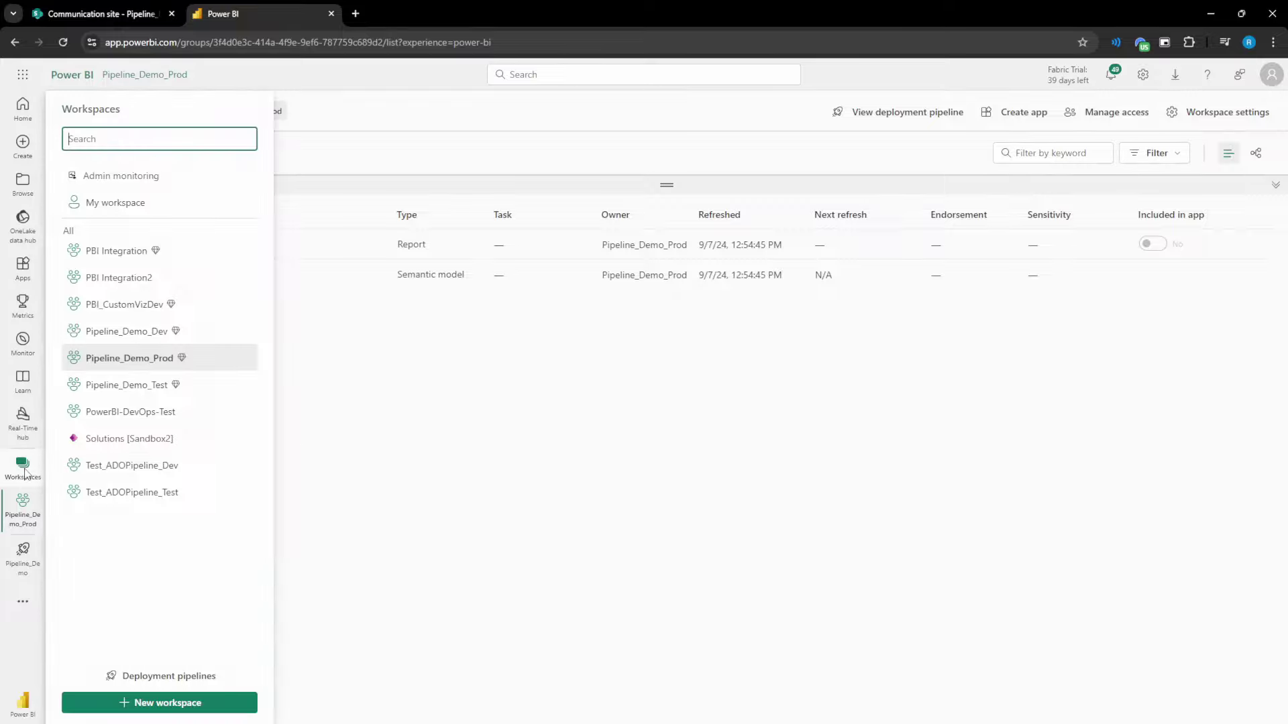
pyautogui.click(134, 333)
pyautogui.moveTo(191, 277); pyautogui.dragTo(125, 278)
pyautogui.click(192, 368)
pyautogui.click(244, 380)
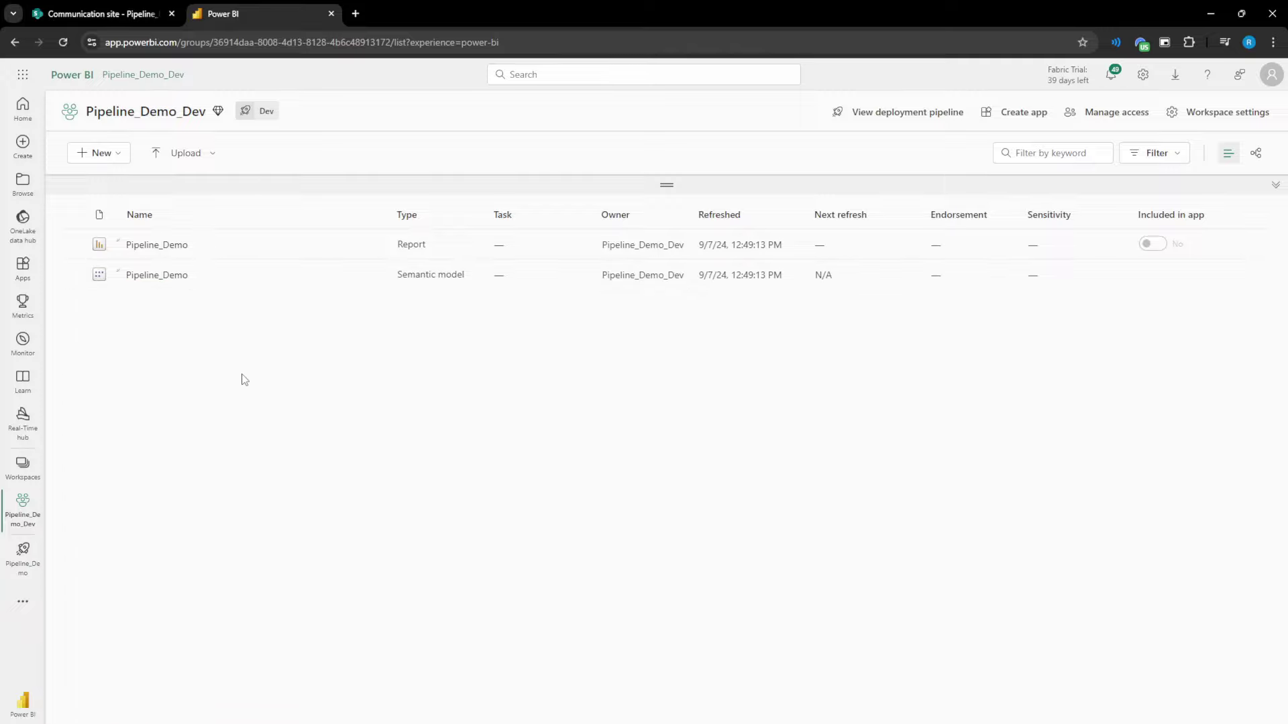